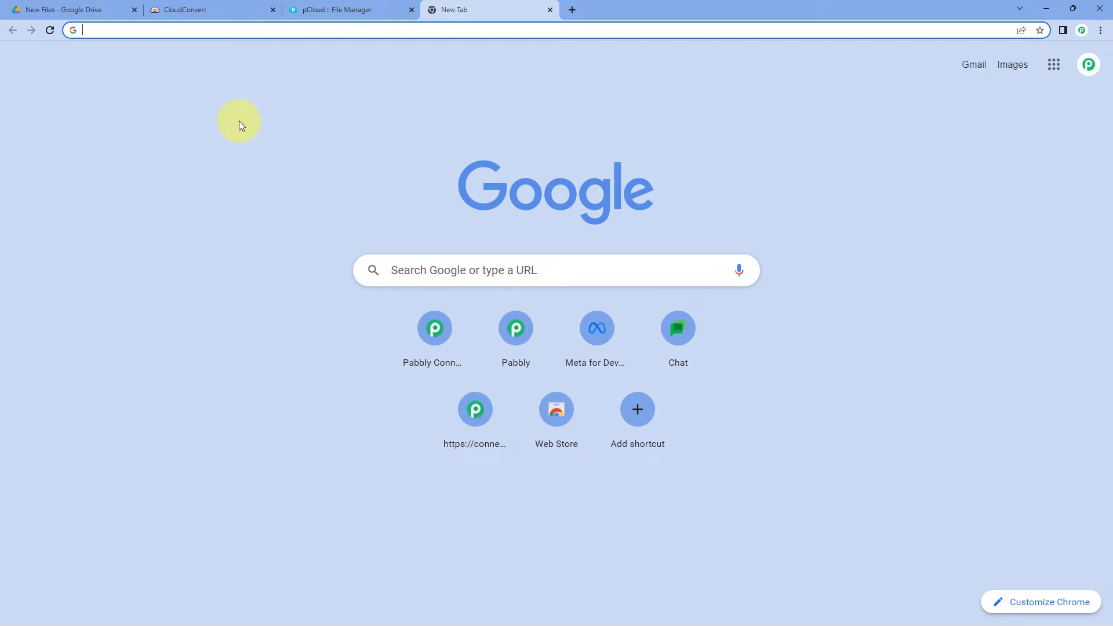
- Go to pabbly.com/connect, sign in to the account and open the Pabbly Connect dashboard
text(pabbly.co)
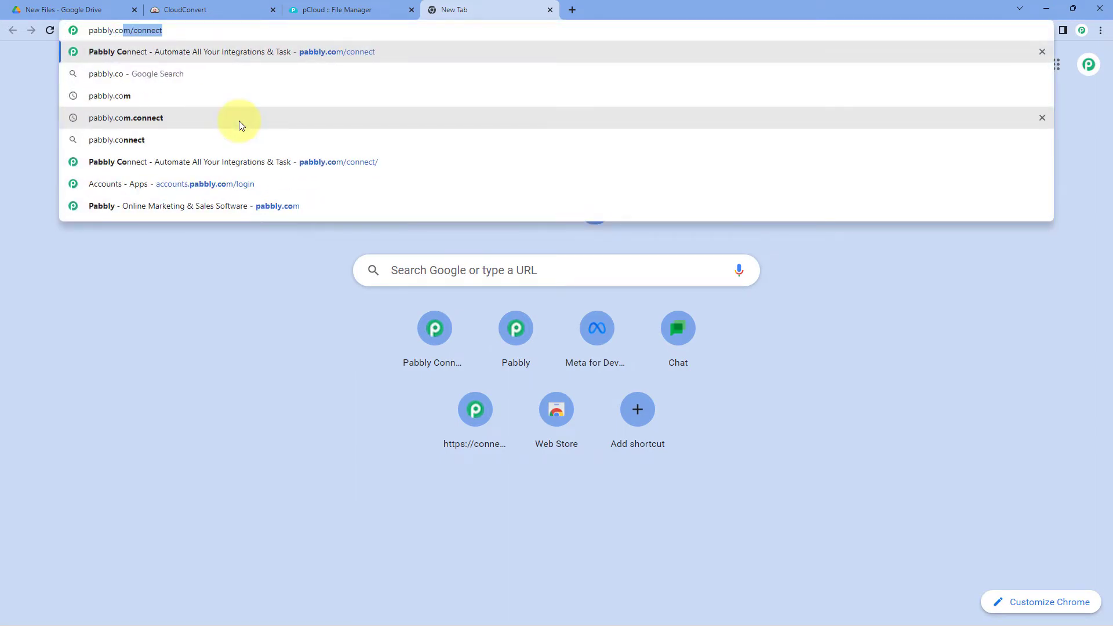
text(m/connect)
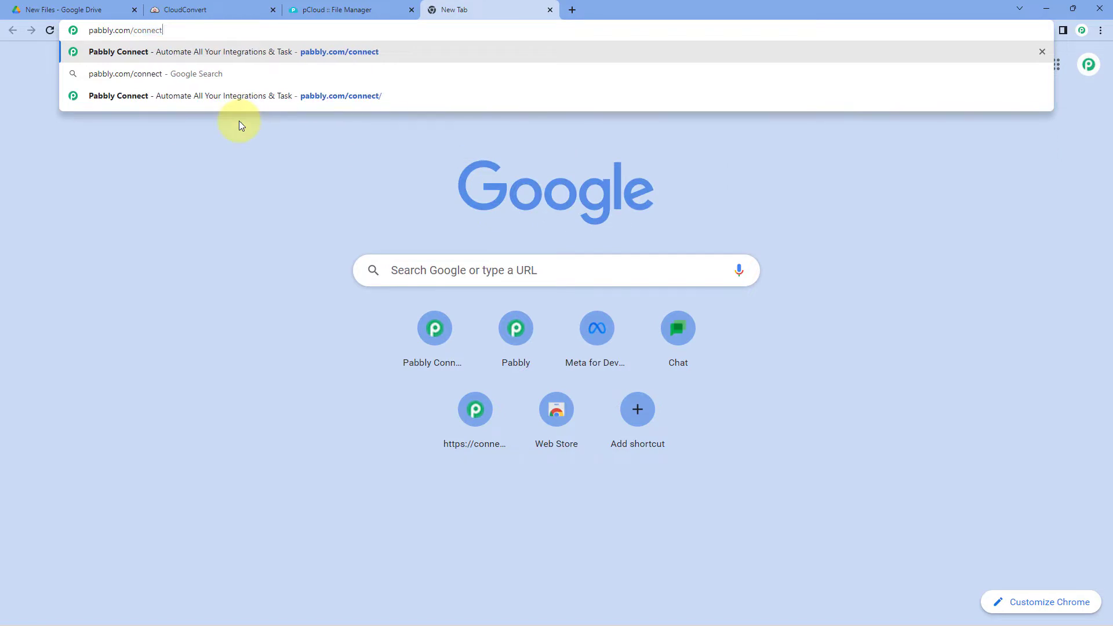
key(Return)
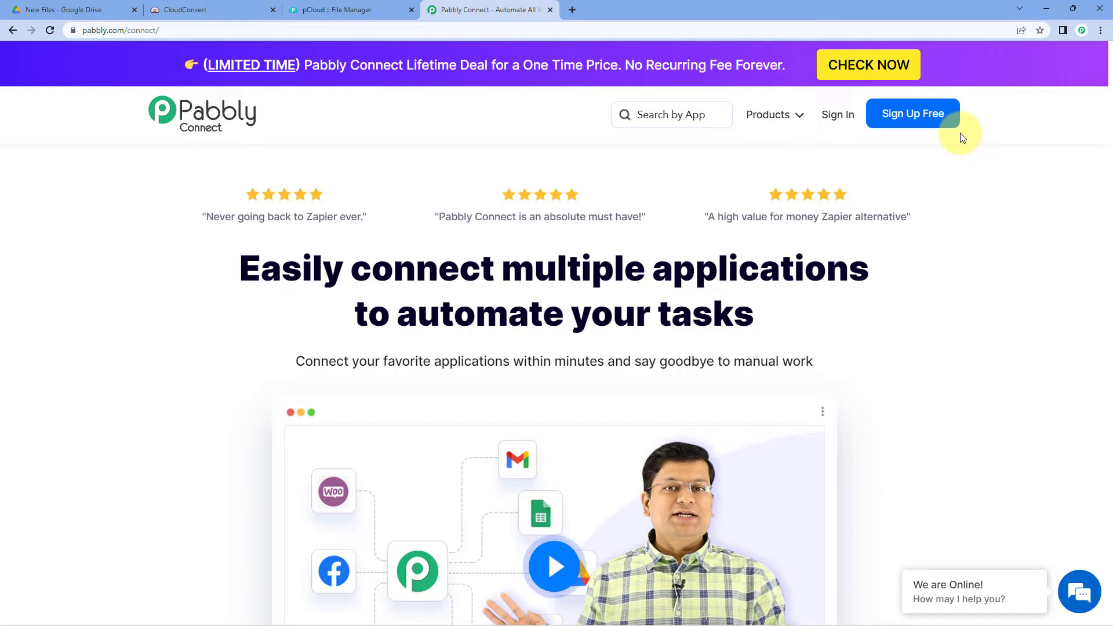
click(835, 119)
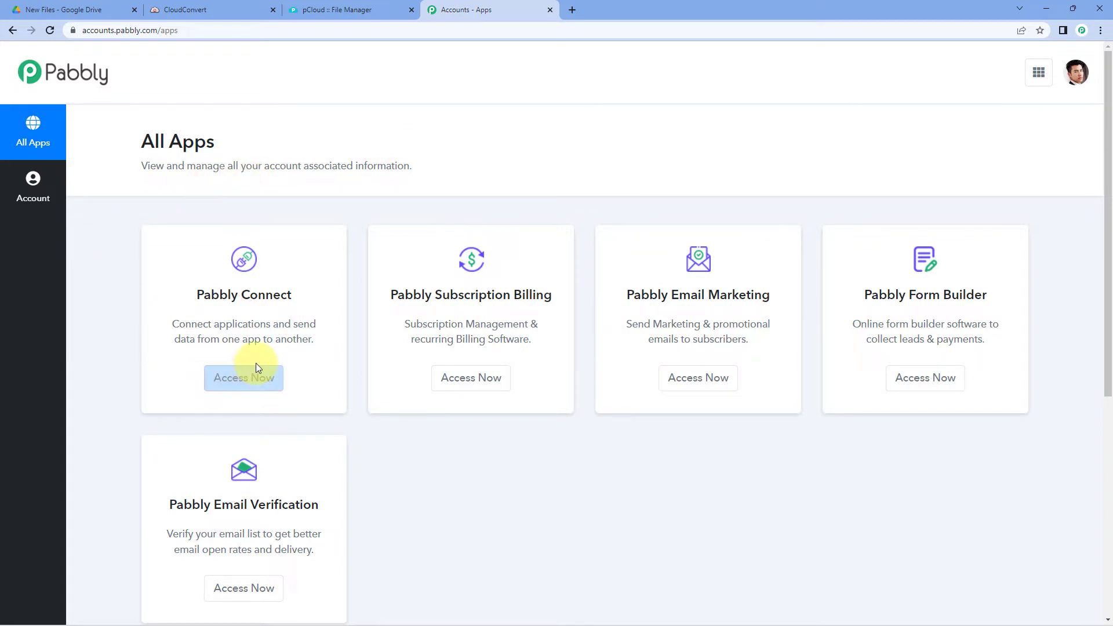
click(244, 392)
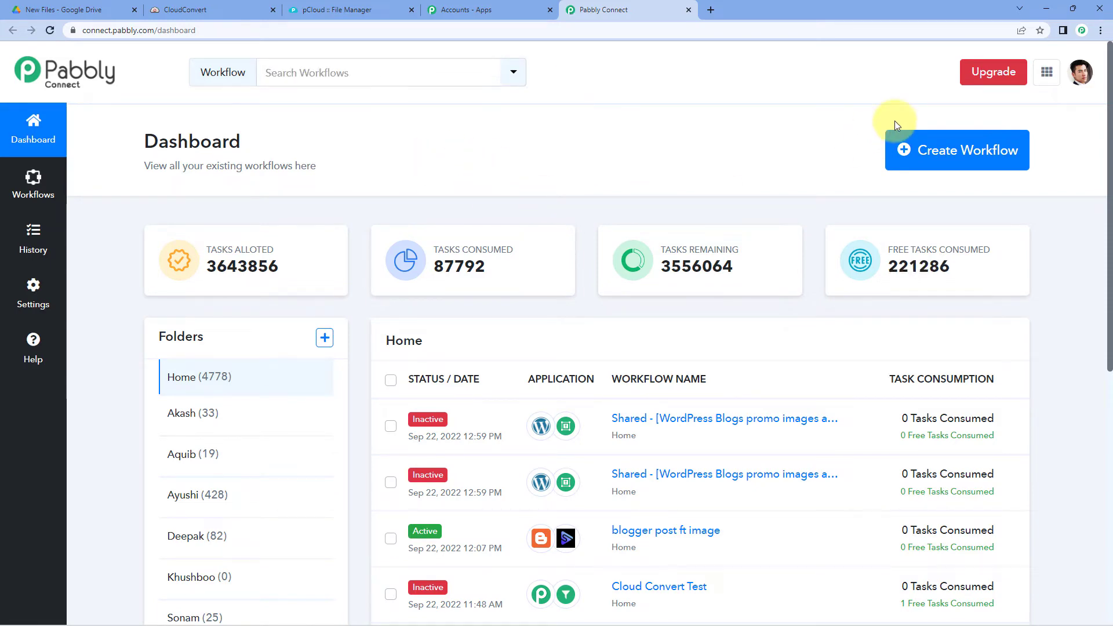
- Create a new workflow named "Google Drive to CloudConvert to pCloud"
click(905, 150)
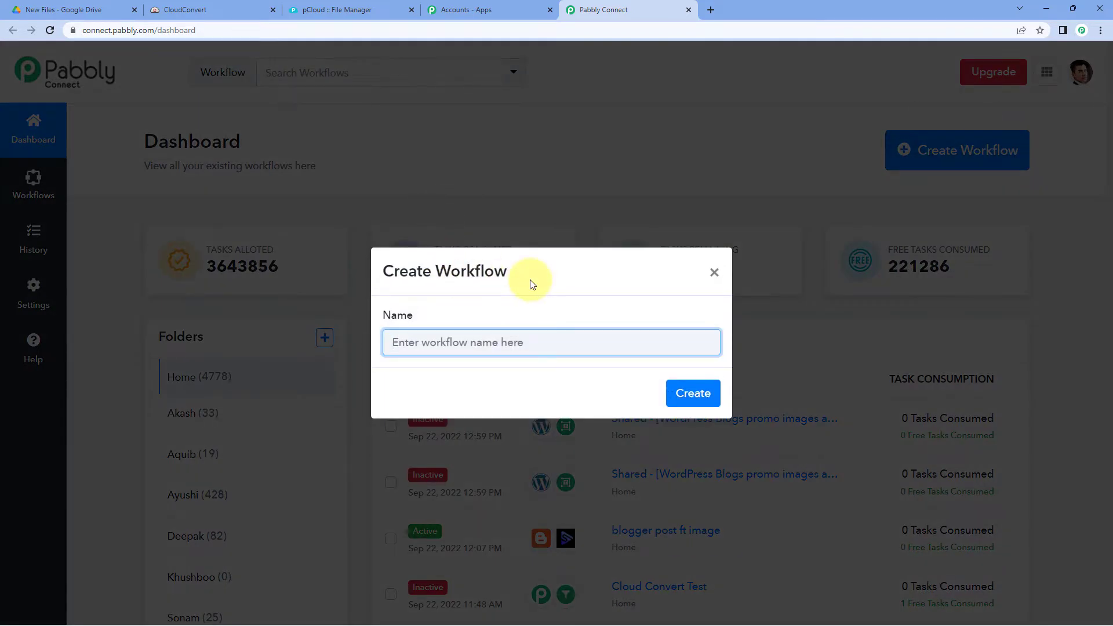
text(Google Driv)
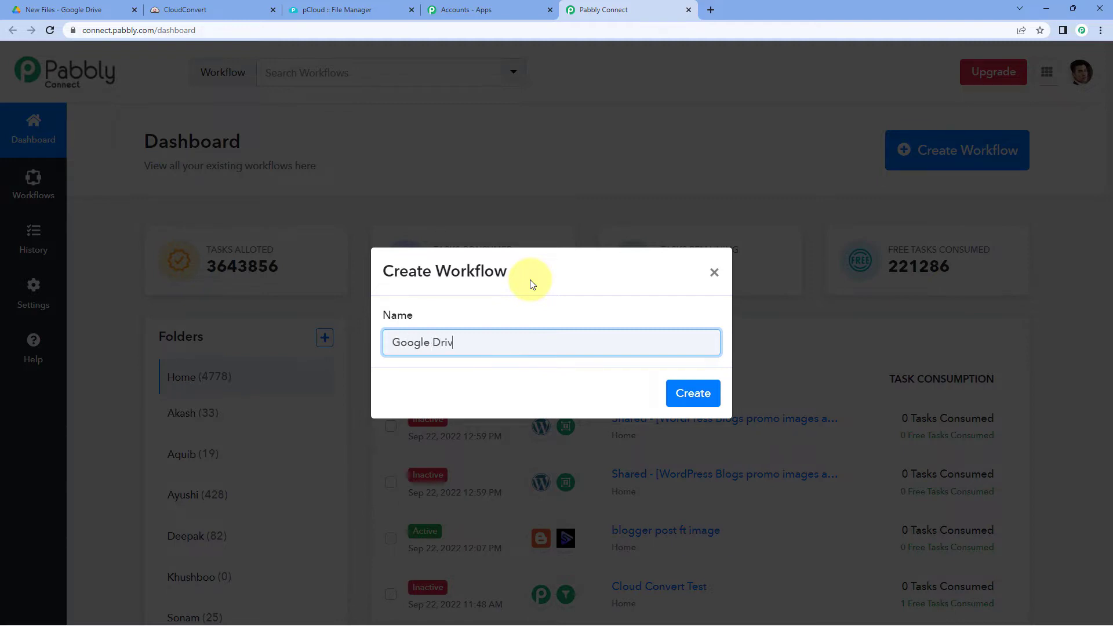
text(e to Co)
key(BackSpace)
text(loudConvert )
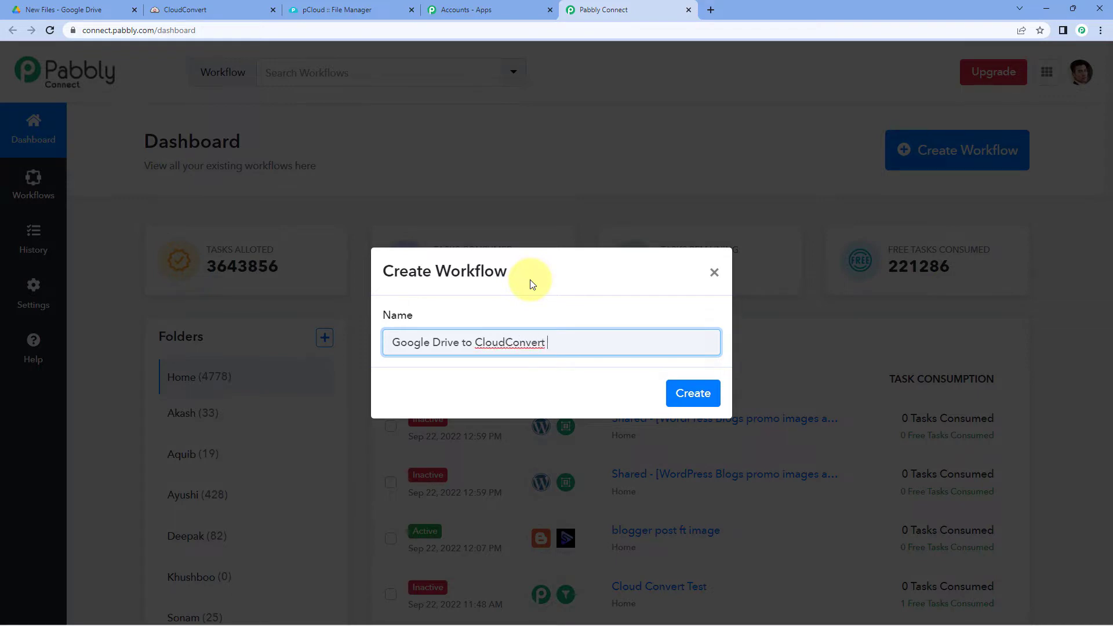
text(to pCloud)
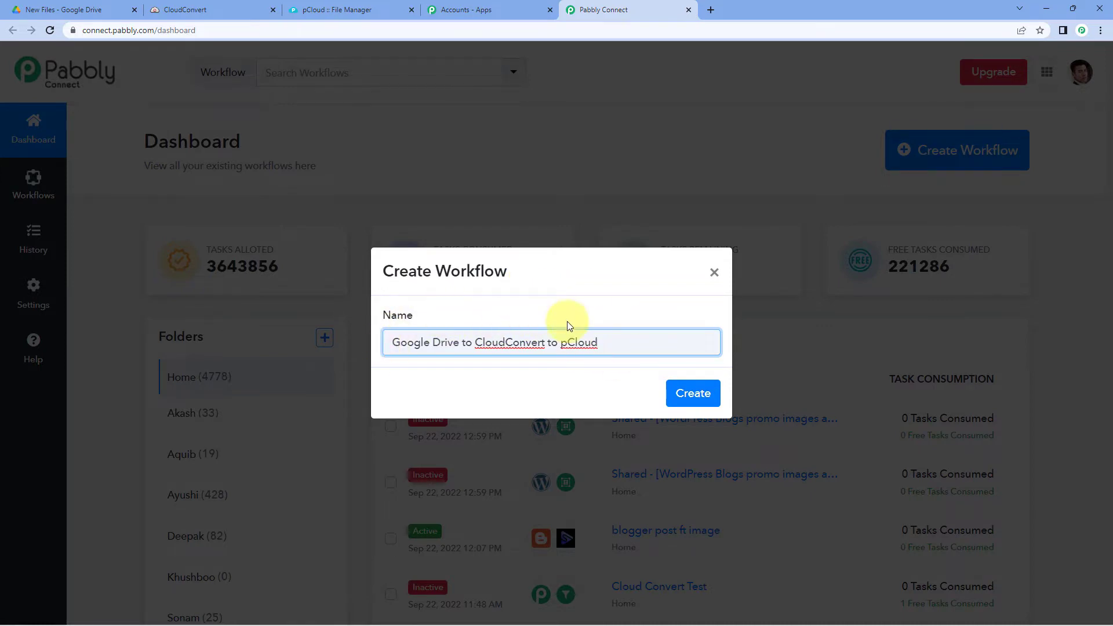
click(687, 399)
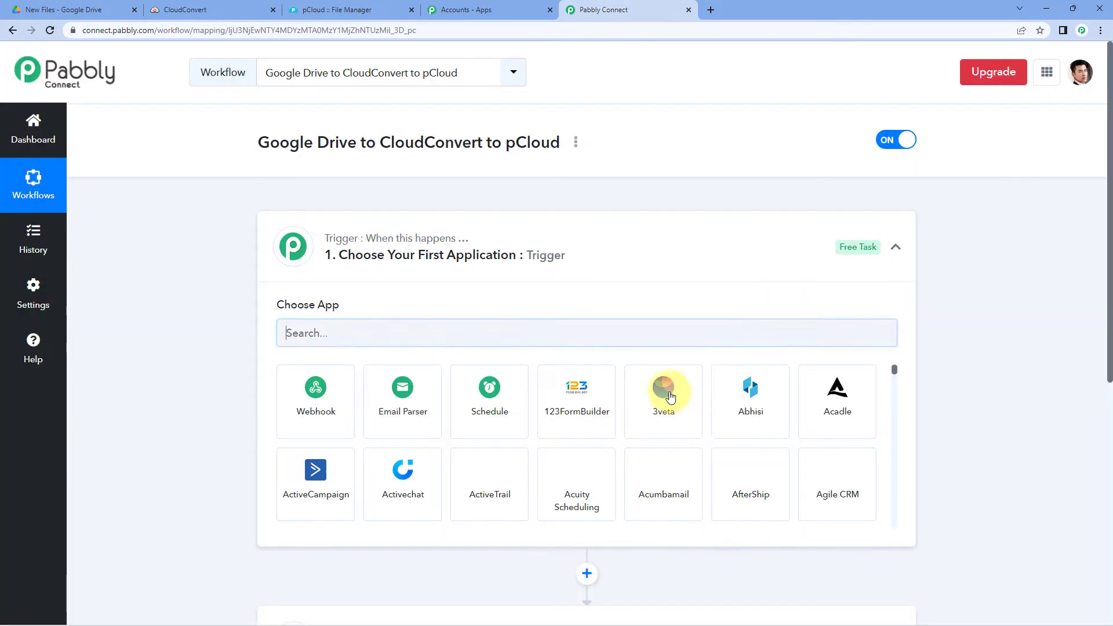
click(556, 246)
scroll(192, 231, down, 1)
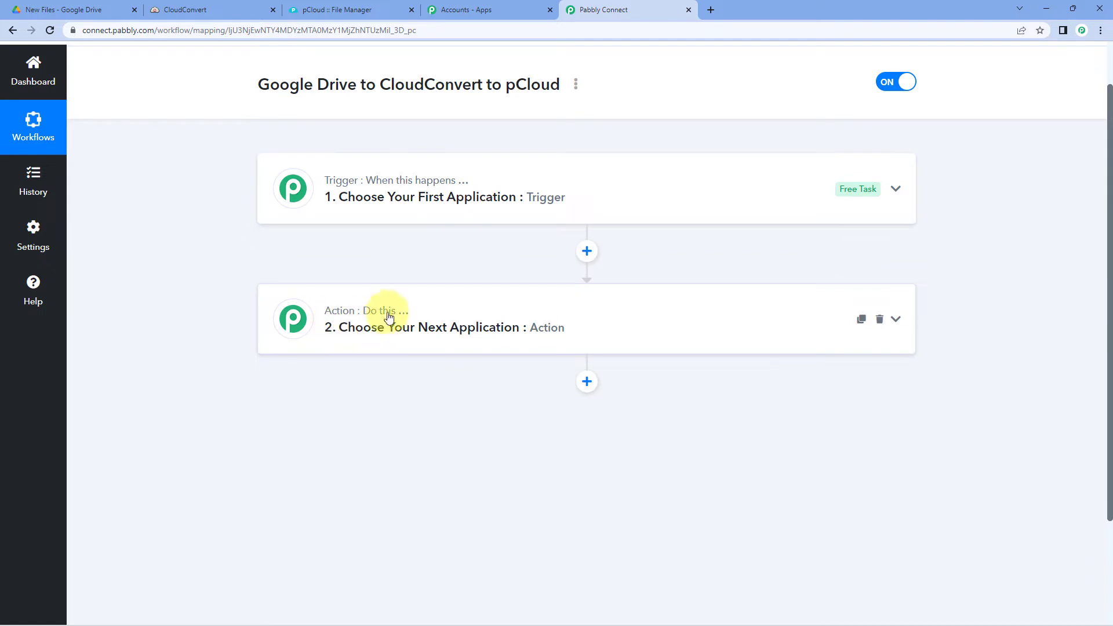
click(486, 185)
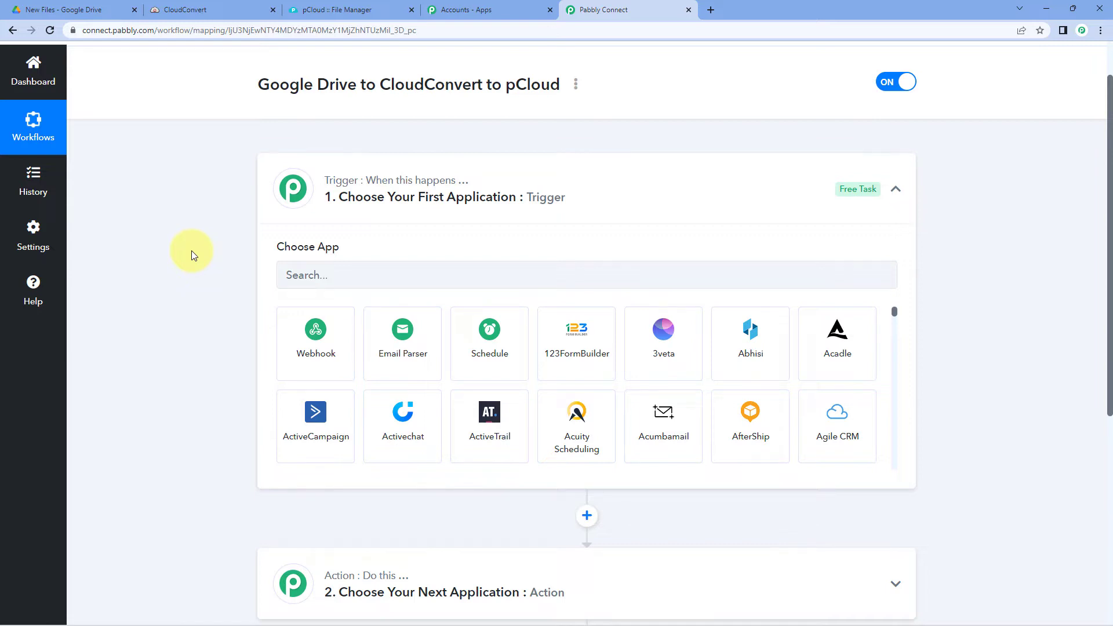
- Set the workflow's trigger application to Google Drive with New File as the trigger event
scroll(192, 251, down, 1)
click(347, 223)
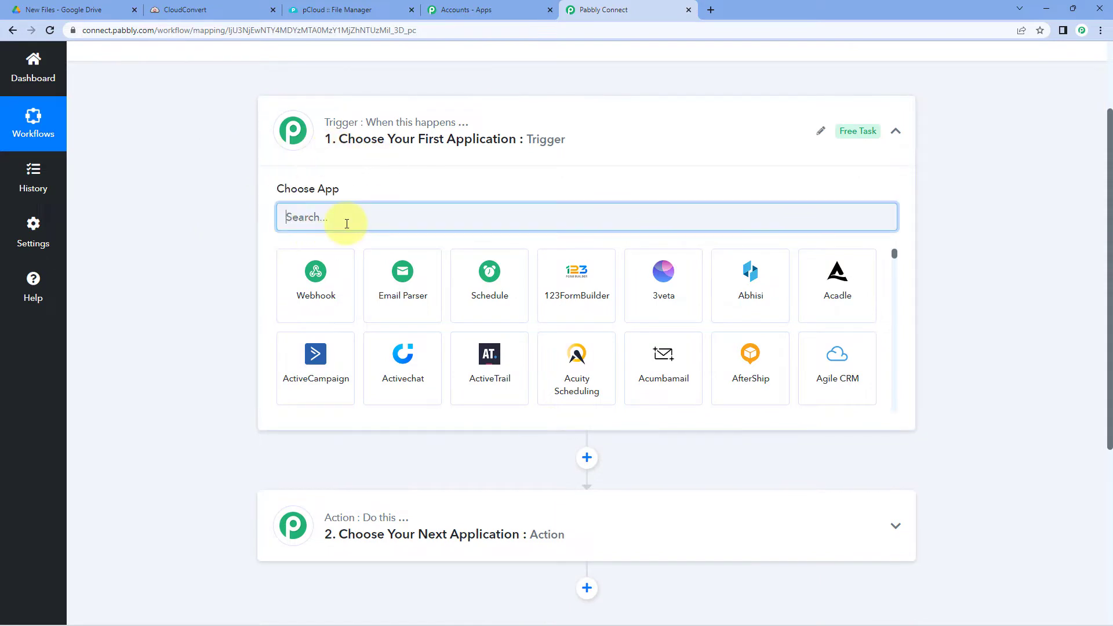
text(Google)
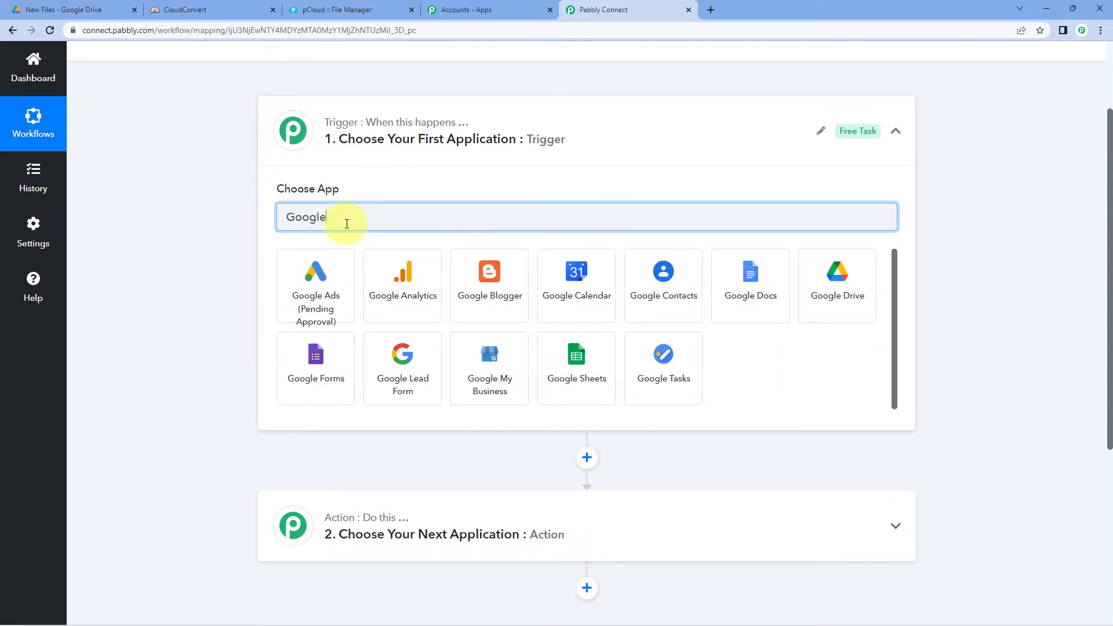
text( Drive)
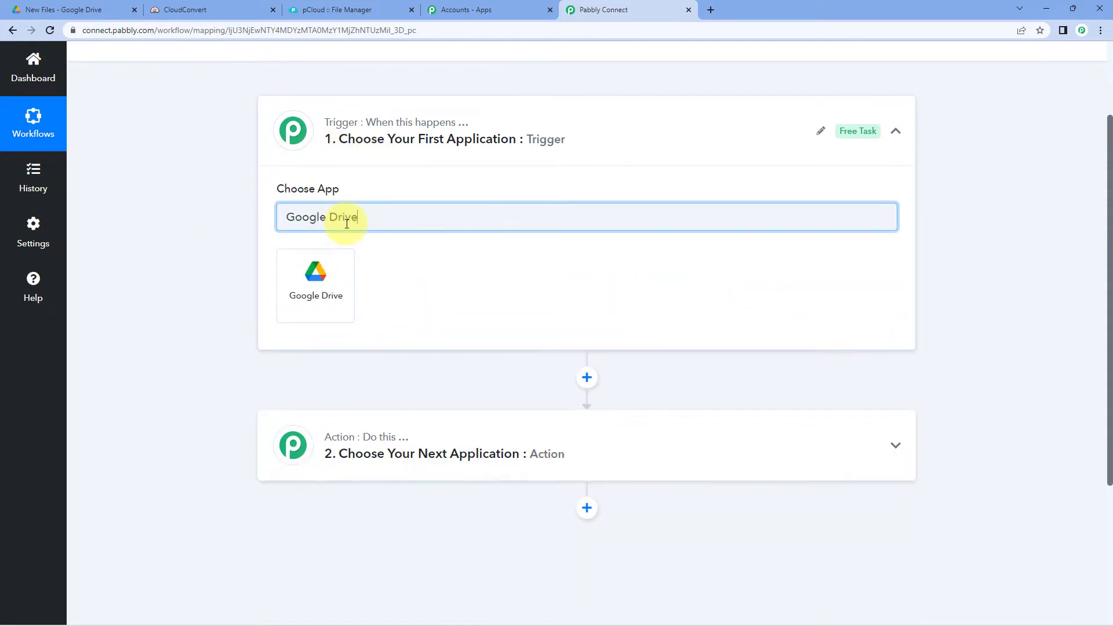
click(338, 290)
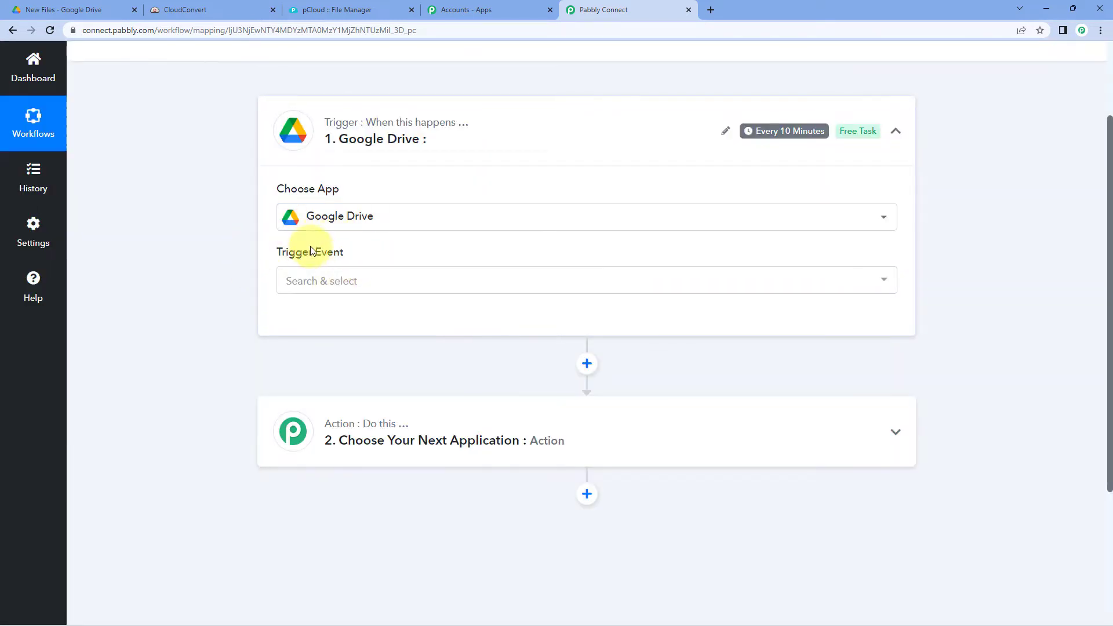
click(372, 281)
scroll(261, 293, down, 1)
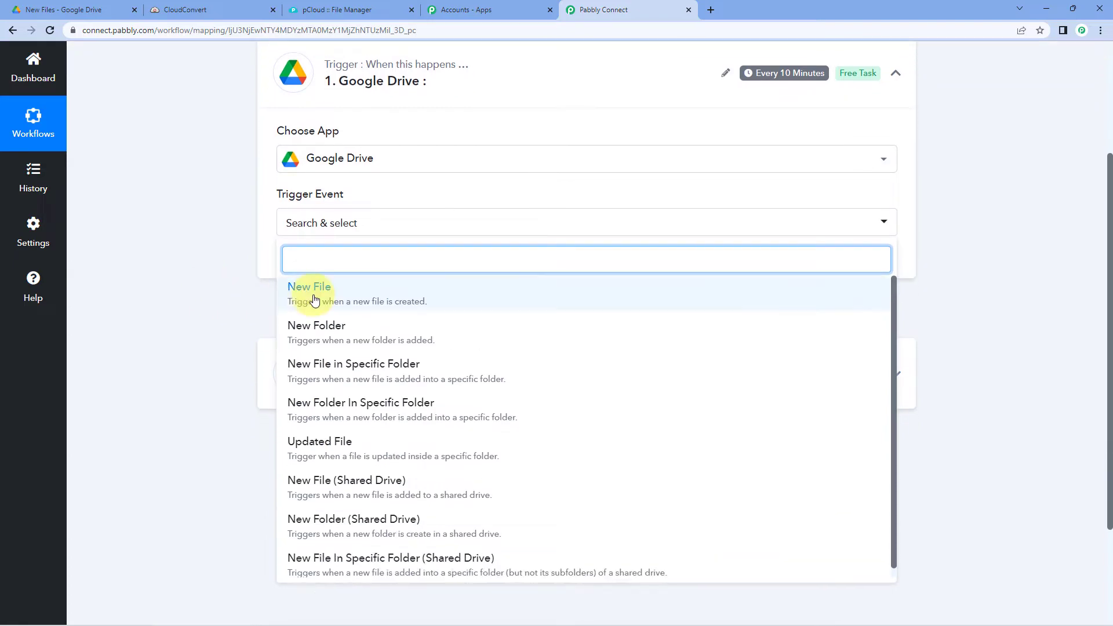
click(317, 297)
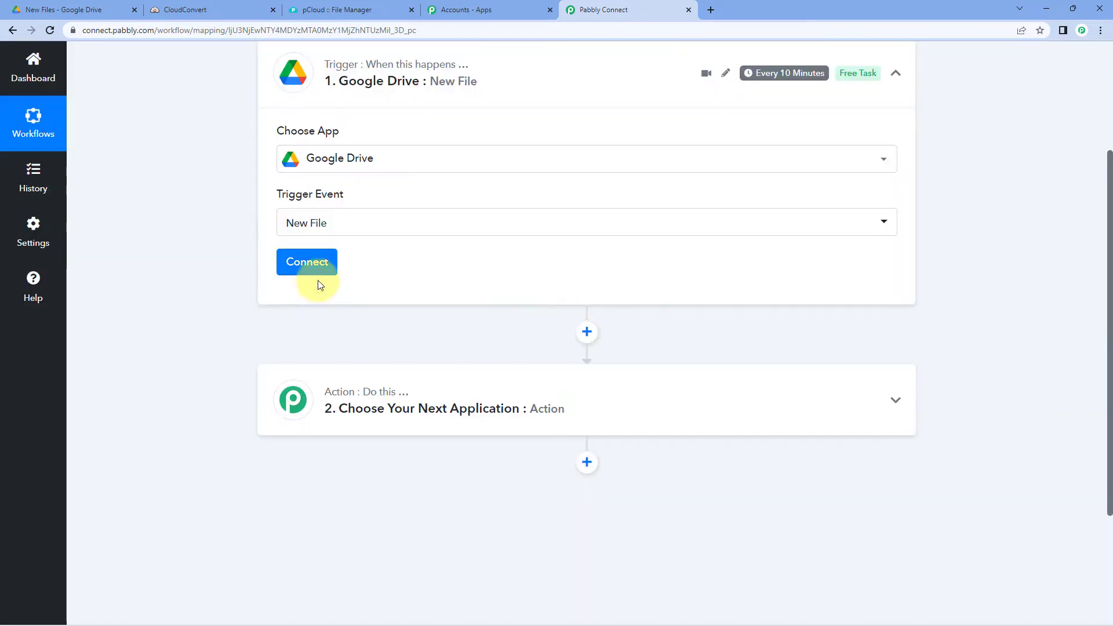
- Add a new Google Drive connection for the trigger and authorize Pabbly Connect Drive with the Pabbly Google account
click(316, 277)
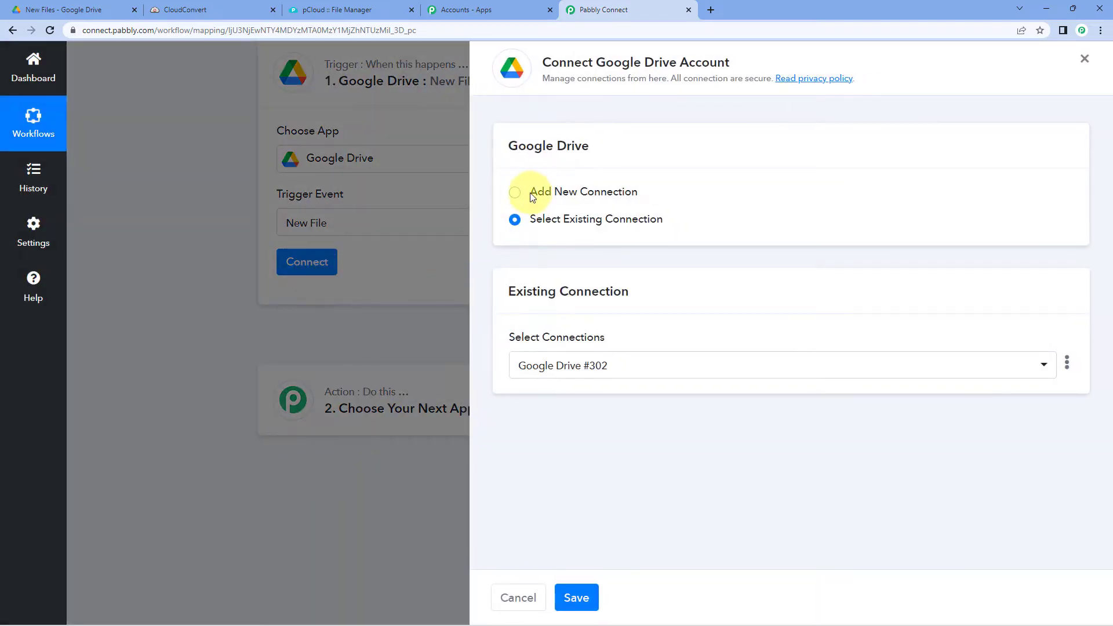
click(514, 192)
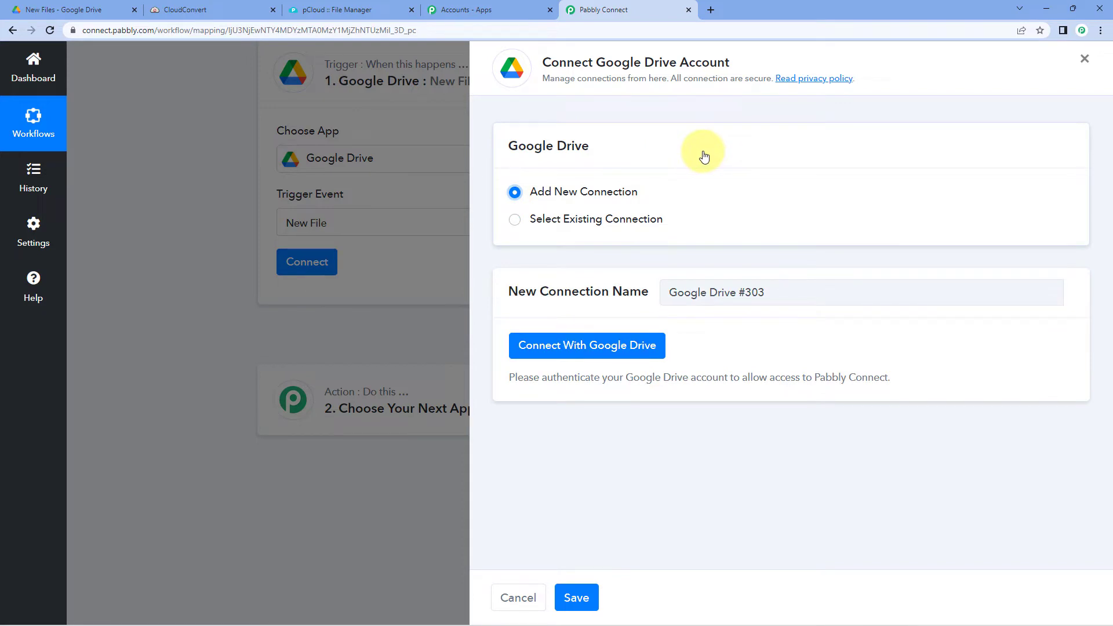
click(590, 346)
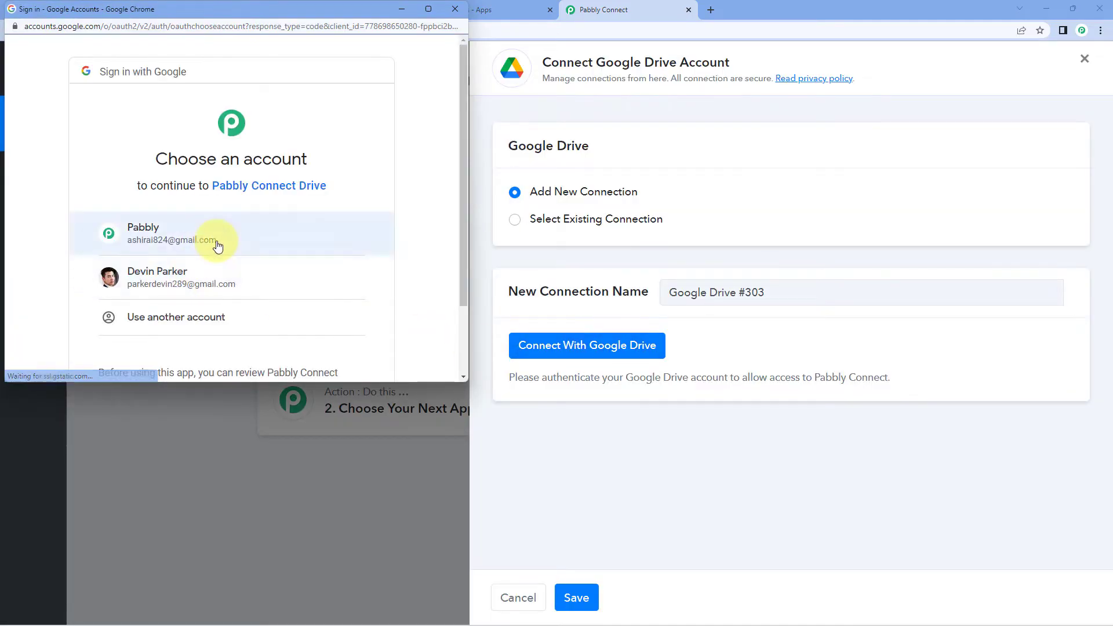
click(216, 244)
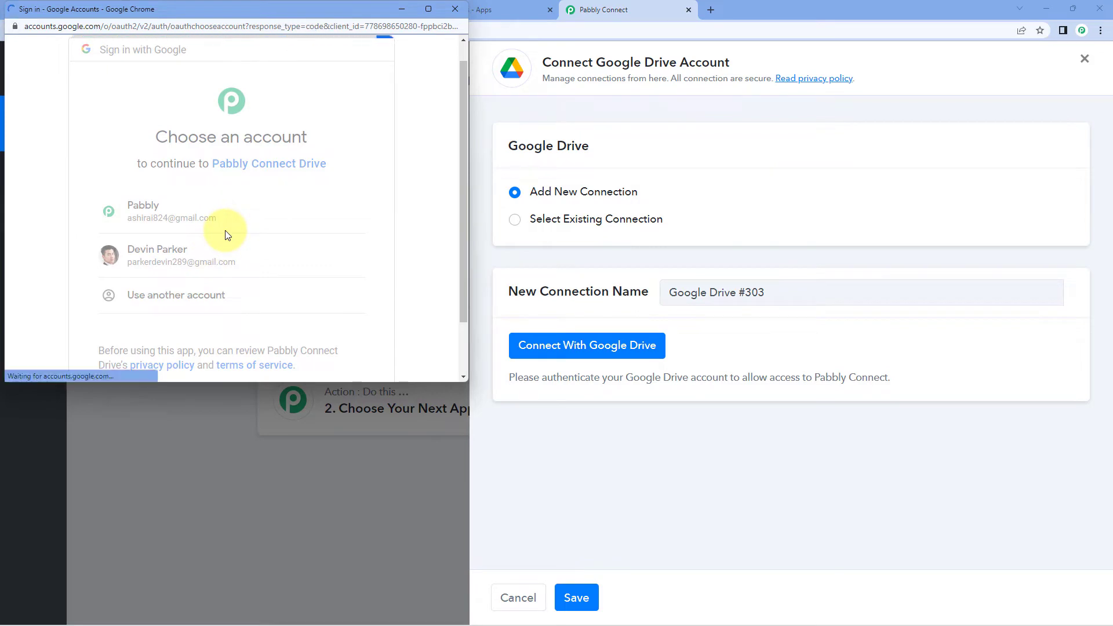
scroll(223, 236, down, 5)
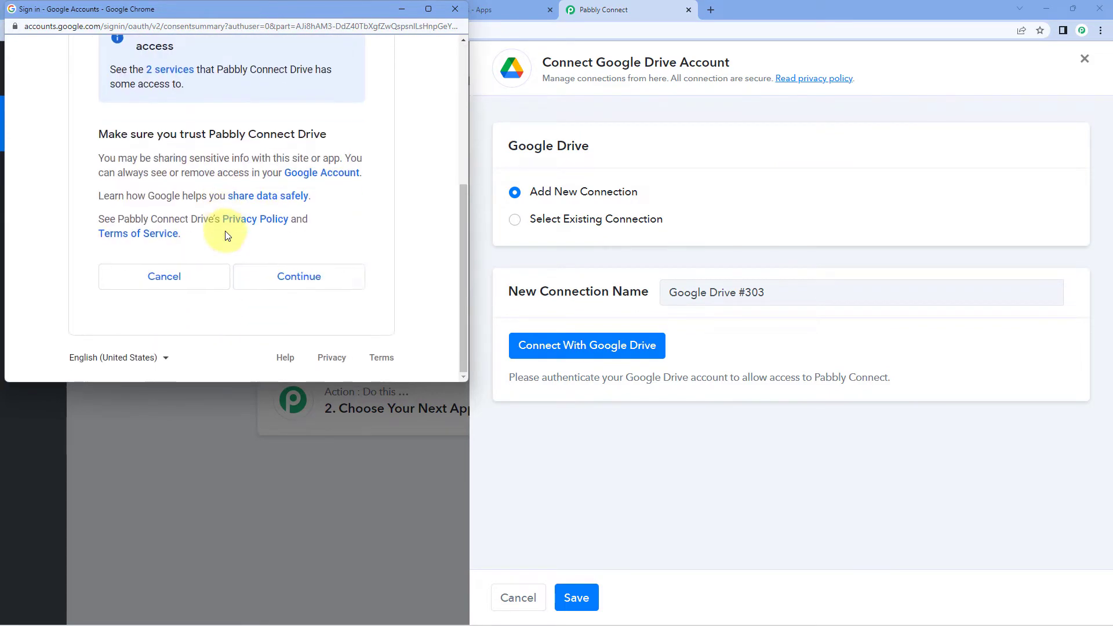
click(298, 276)
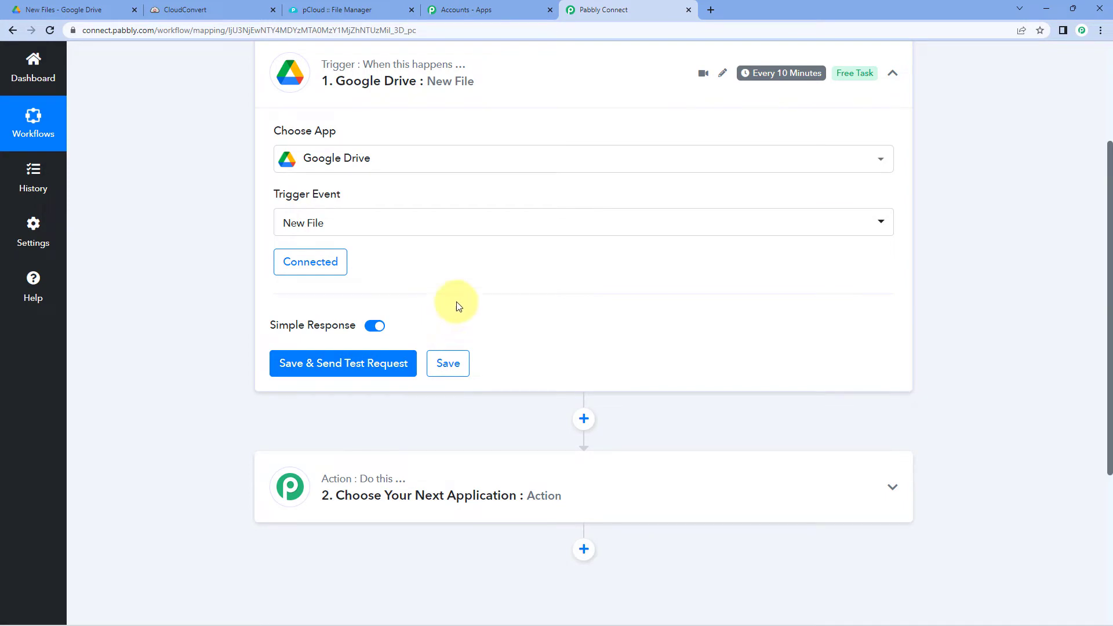
- Switch to Google Drive and upload the Resource Document-1 PNG from Downloads into the New Files folder
click(87, 9)
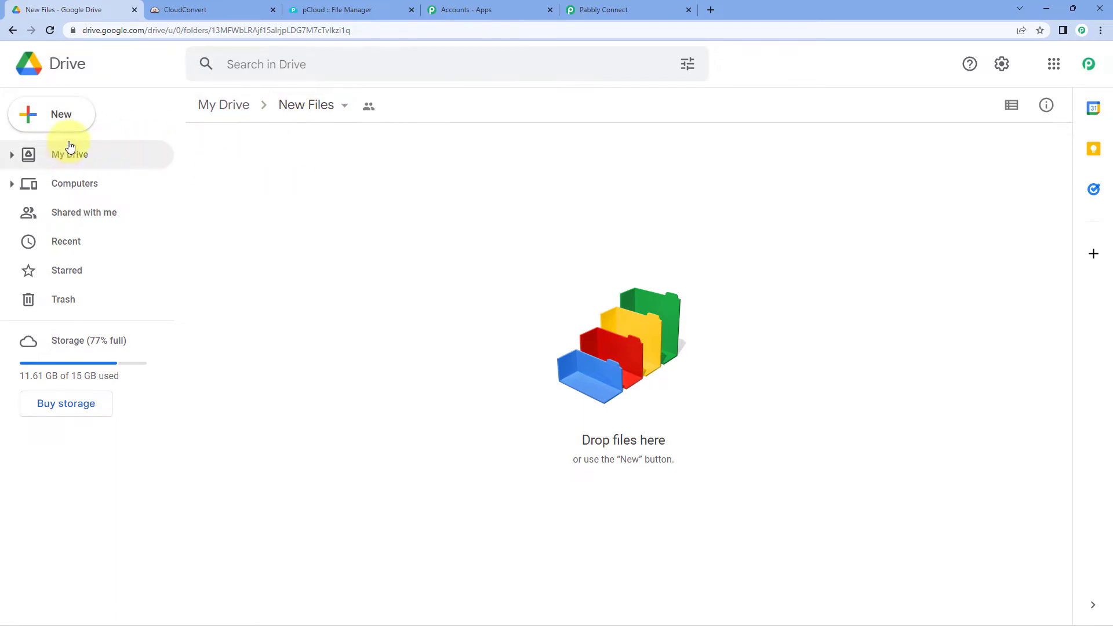
click(68, 115)
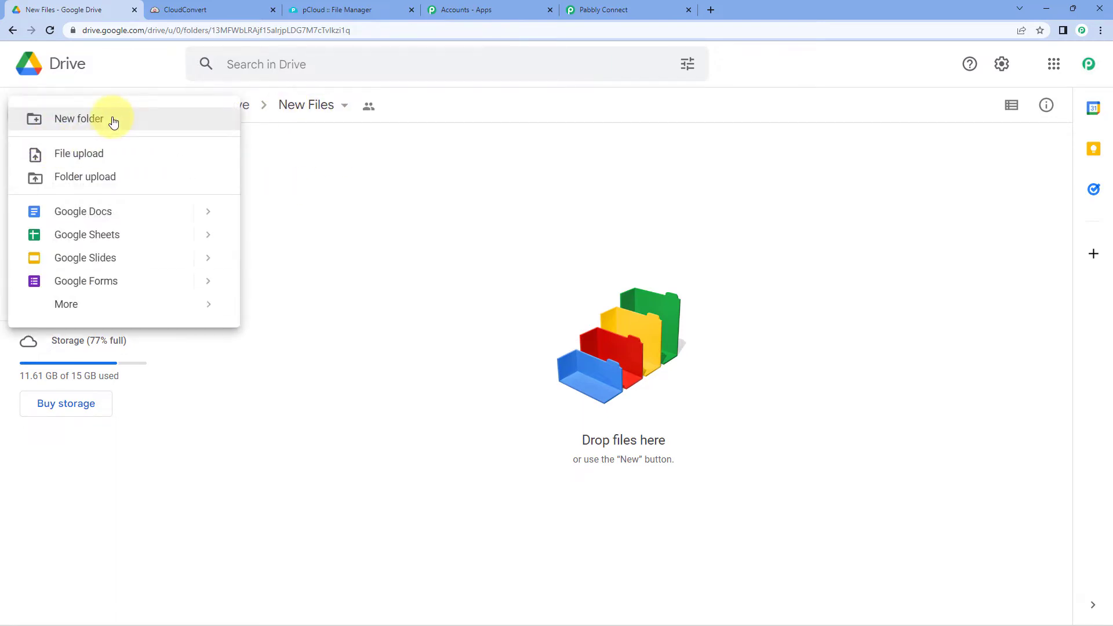
click(98, 154)
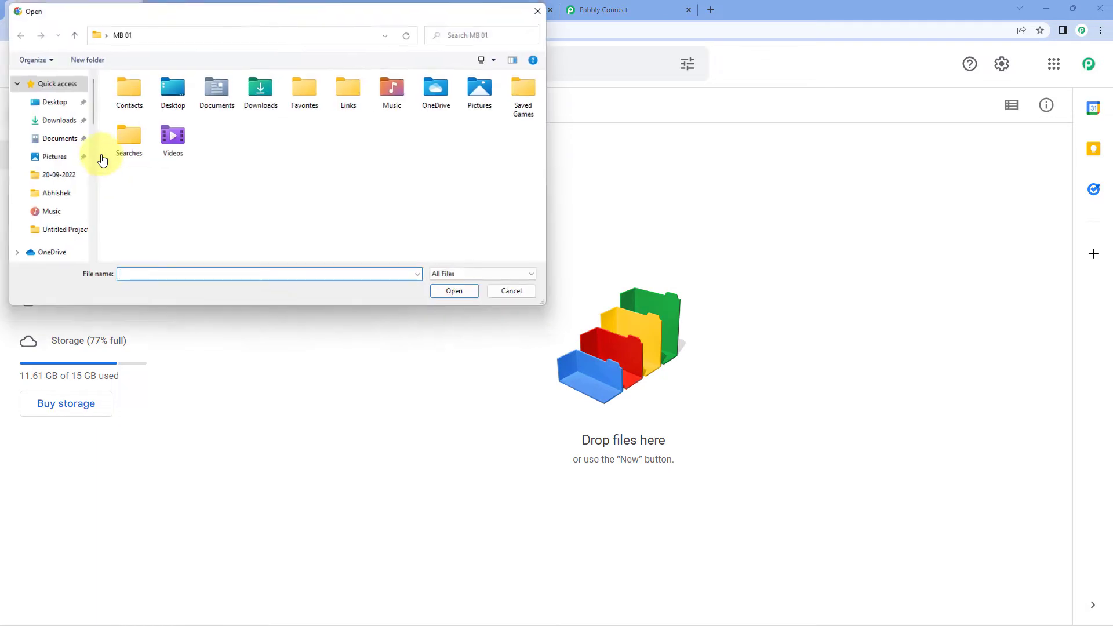
click(66, 119)
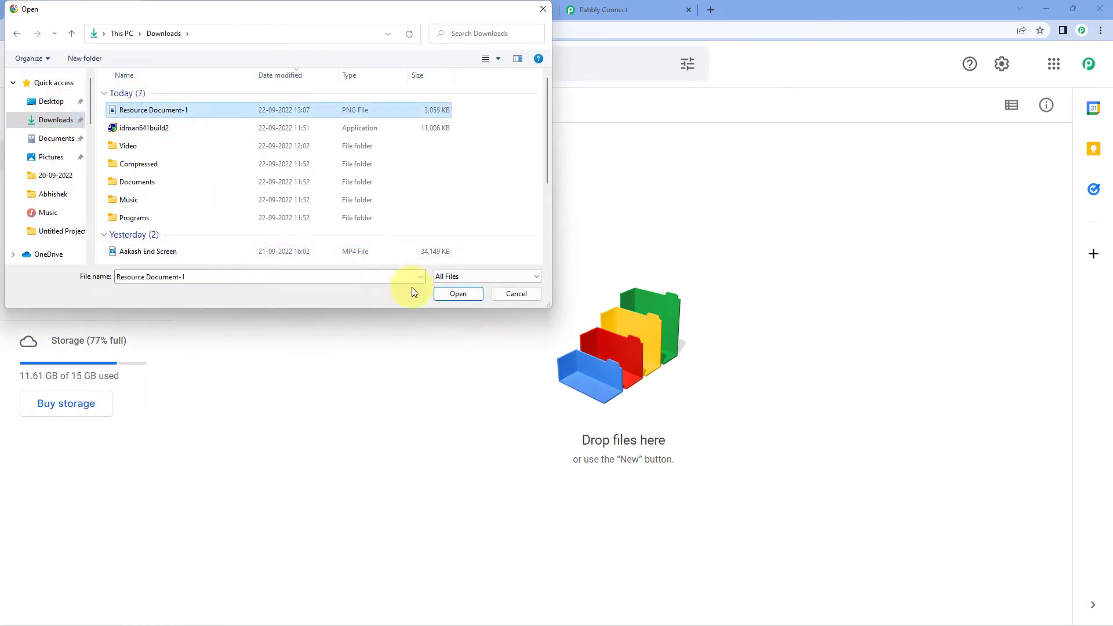
click(456, 293)
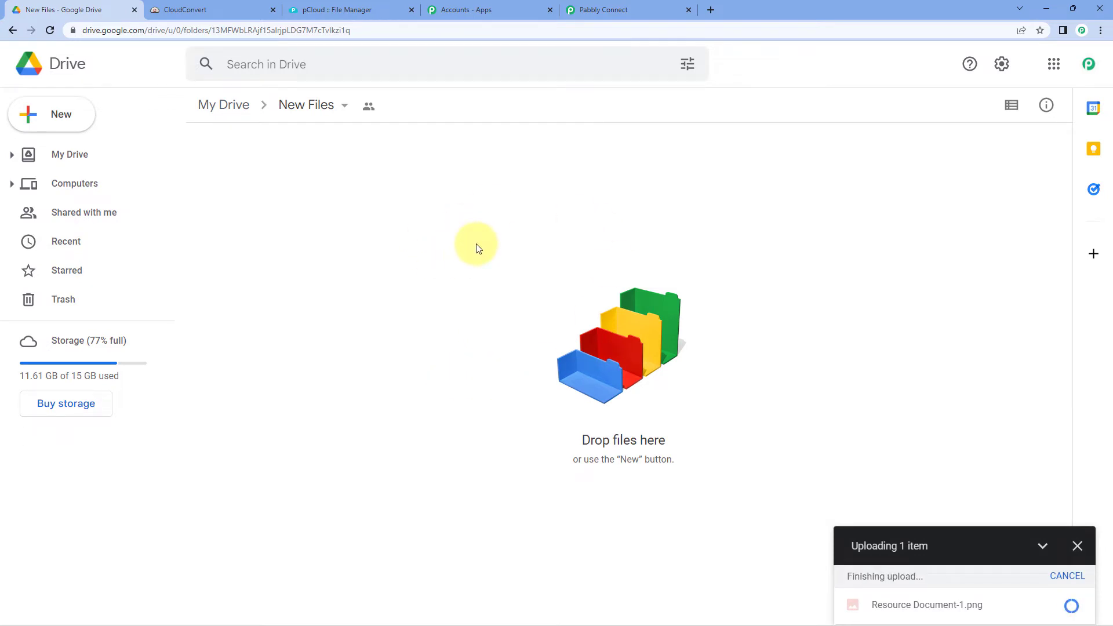
- Preview the uploaded Resource Document-1.png and return to the New Files folder
click(307, 241)
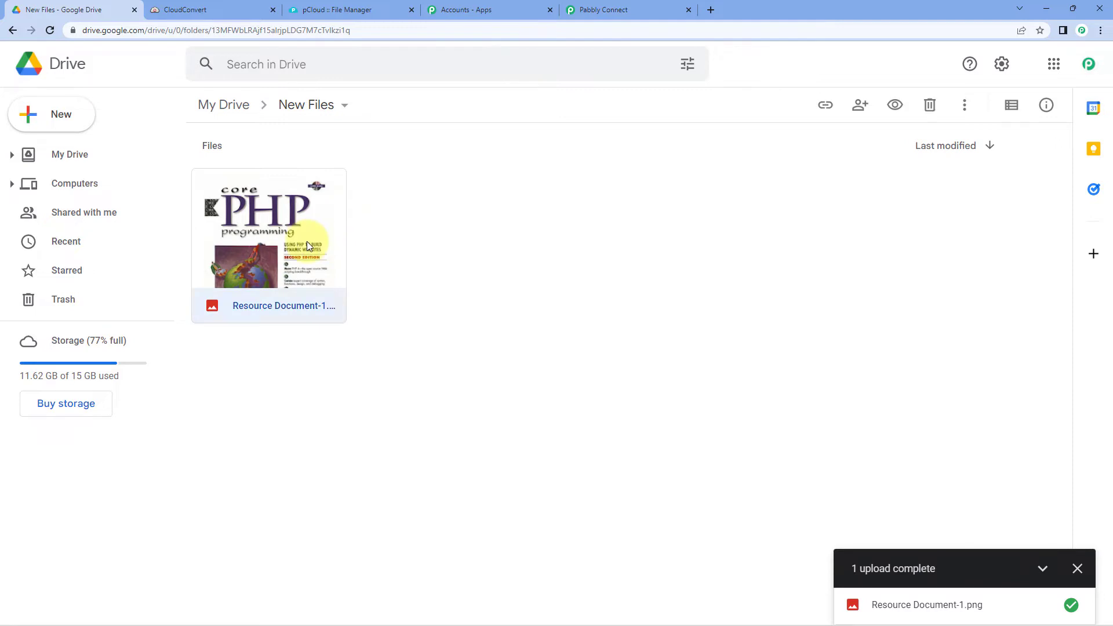
double_click(307, 241)
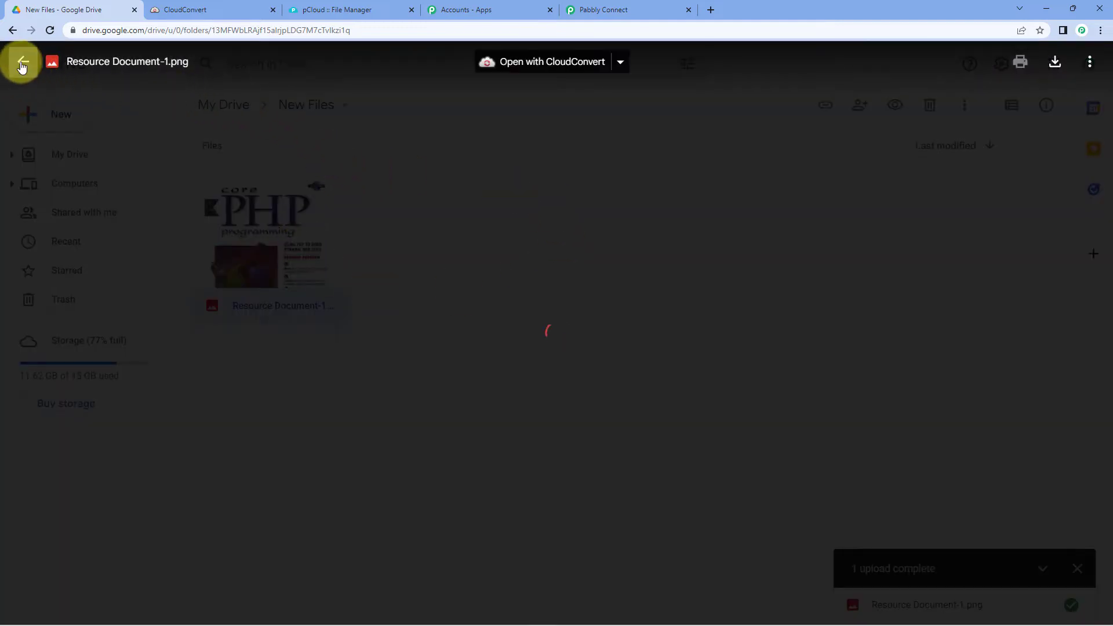
click(22, 64)
click(416, 209)
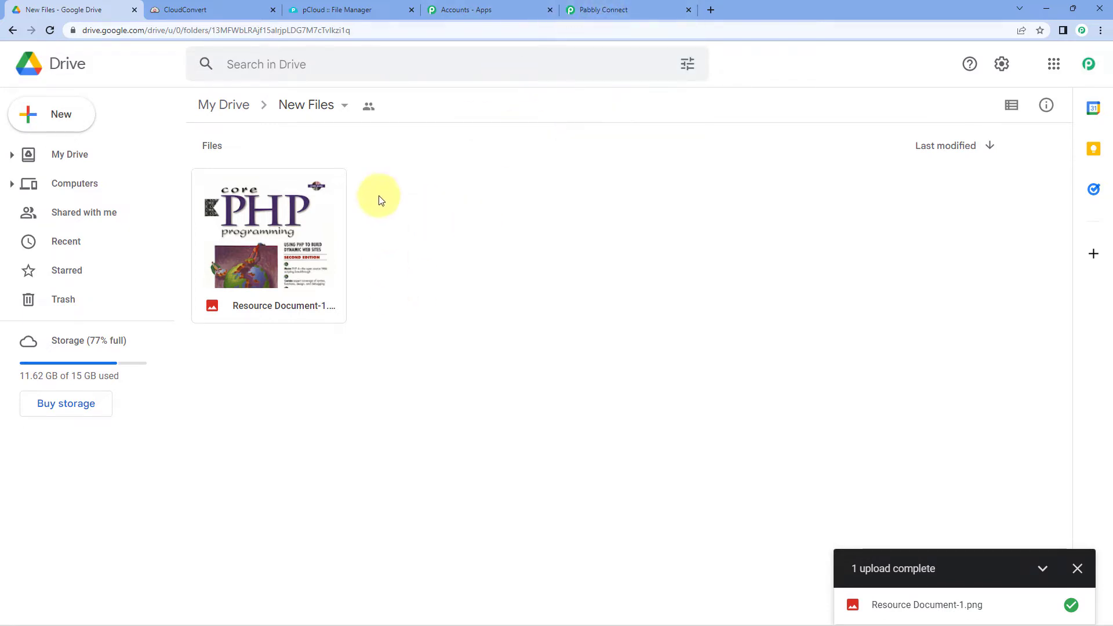
- Switch back to Pabbly Connect, save the Google Drive trigger with a test request and review the received response
click(634, 6)
click(297, 366)
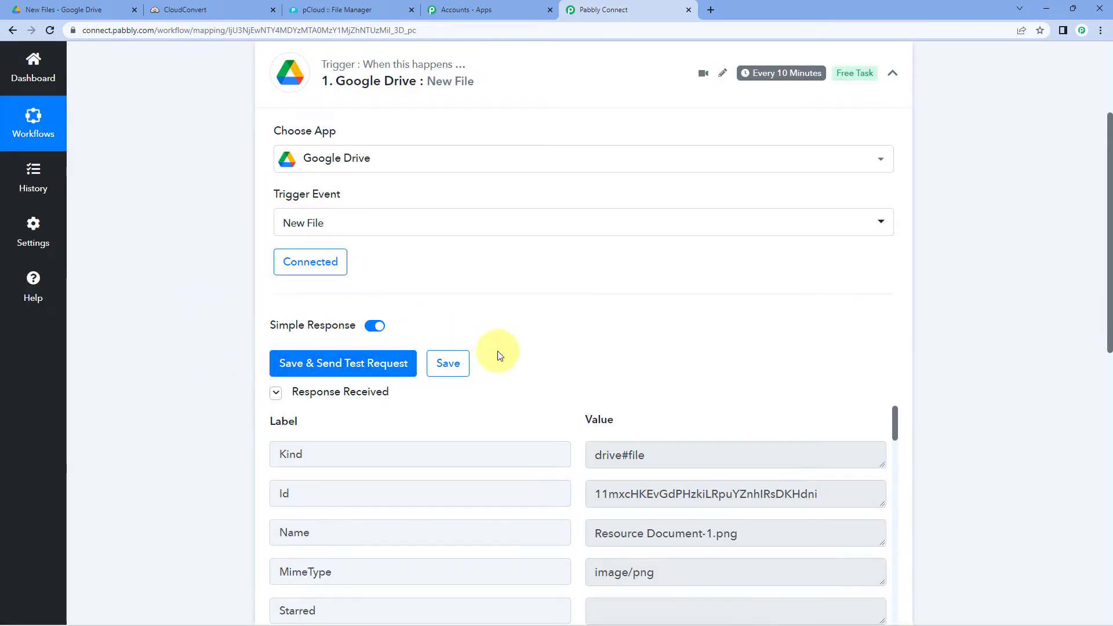
scroll(307, 291, down, 3)
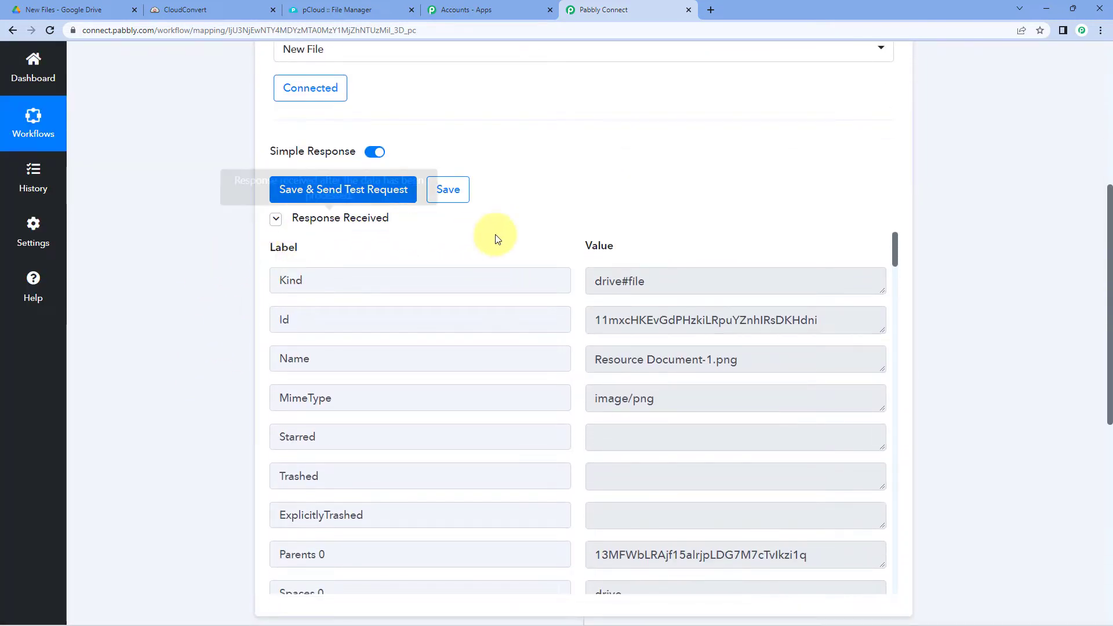
scroll(517, 225, down, 1)
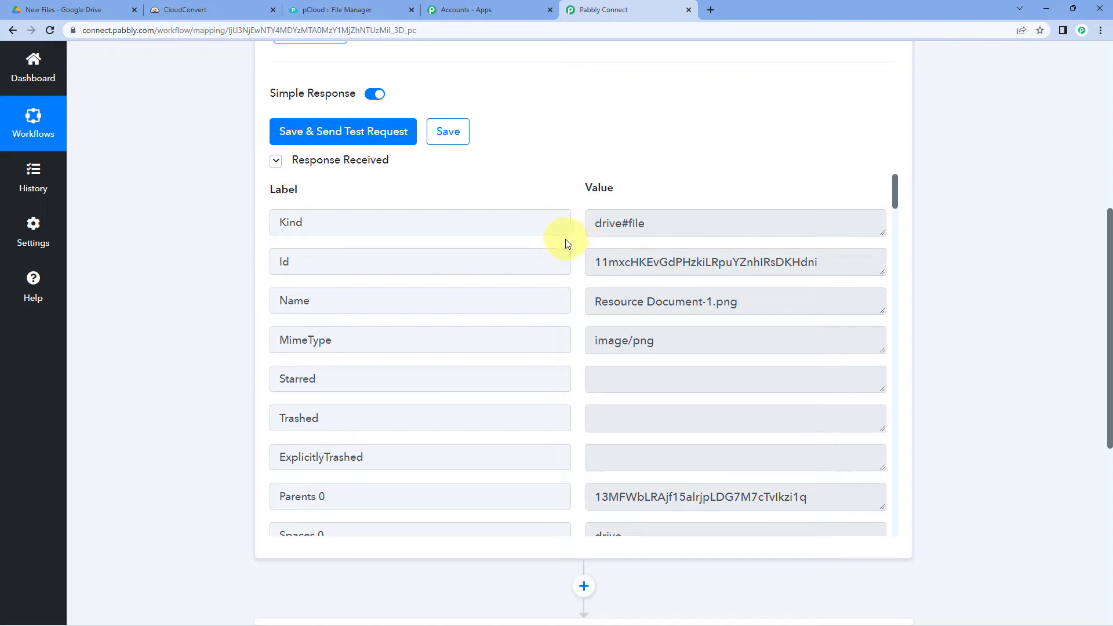
- Examine the uploaded file's Name and MimeType values in the Google Drive trigger response
drag(761, 302, 552, 298)
scroll(650, 301, down, 1)
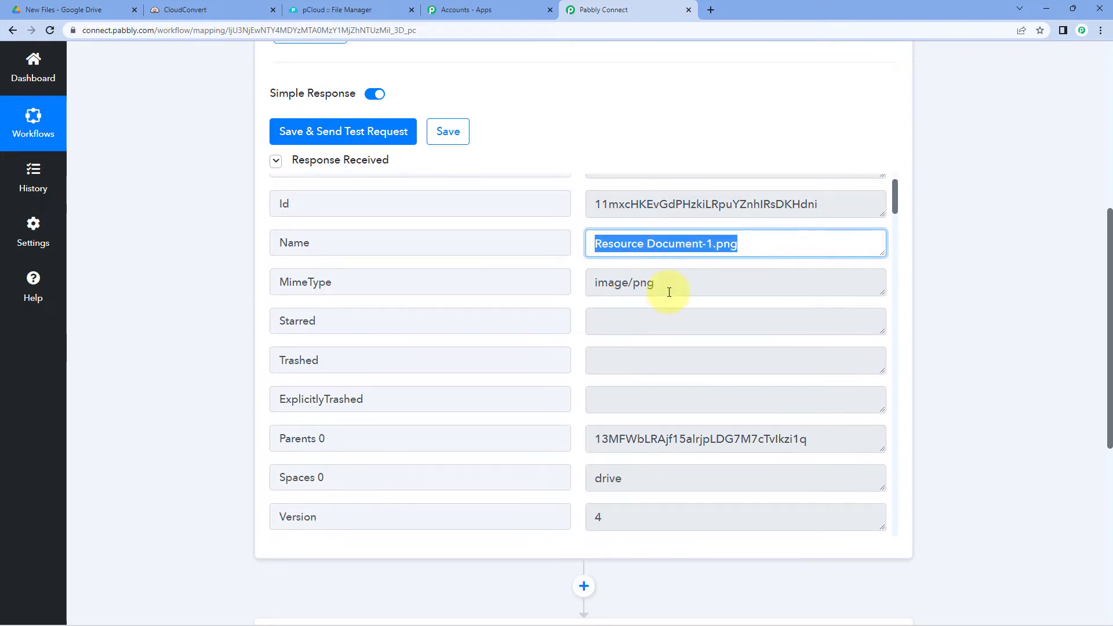
click(651, 284)
triple_click(646, 284)
scroll(577, 290, down, 2)
scroll(577, 290, down, 2)
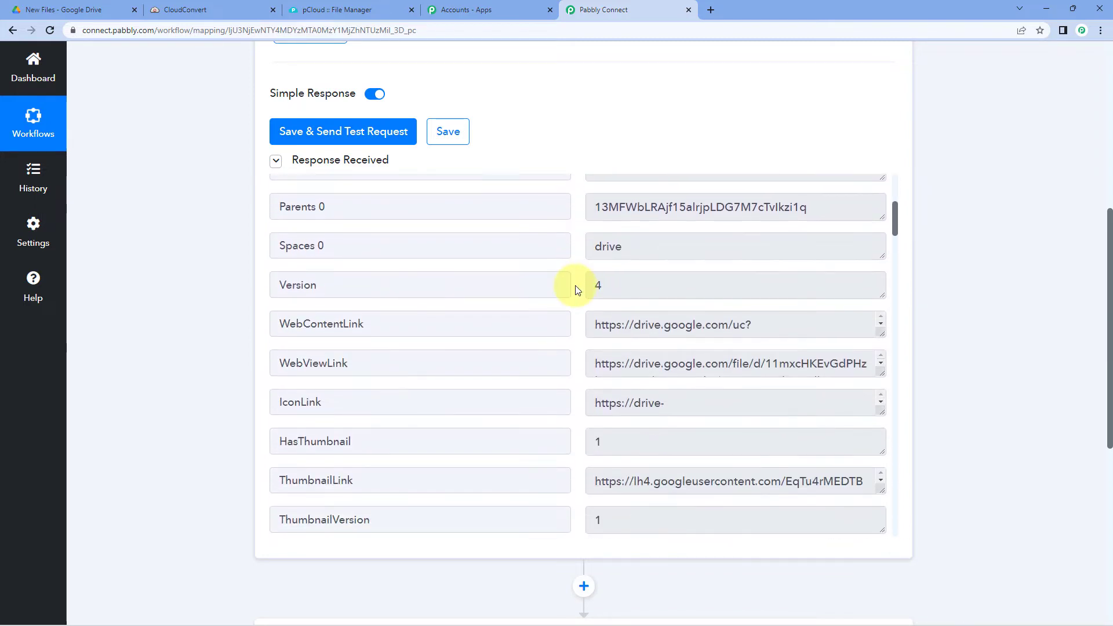
scroll(577, 290, down, 1)
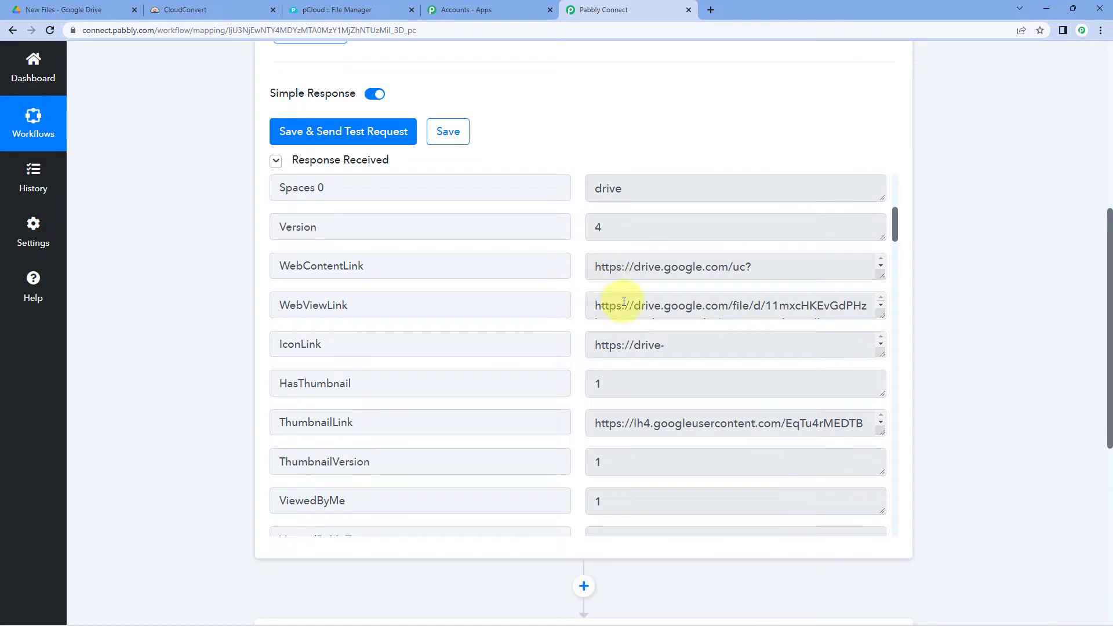
- Enlarge the WebViewLink and WebContentLink values in the trigger response to read the full file links
scroll(618, 301, down, 1)
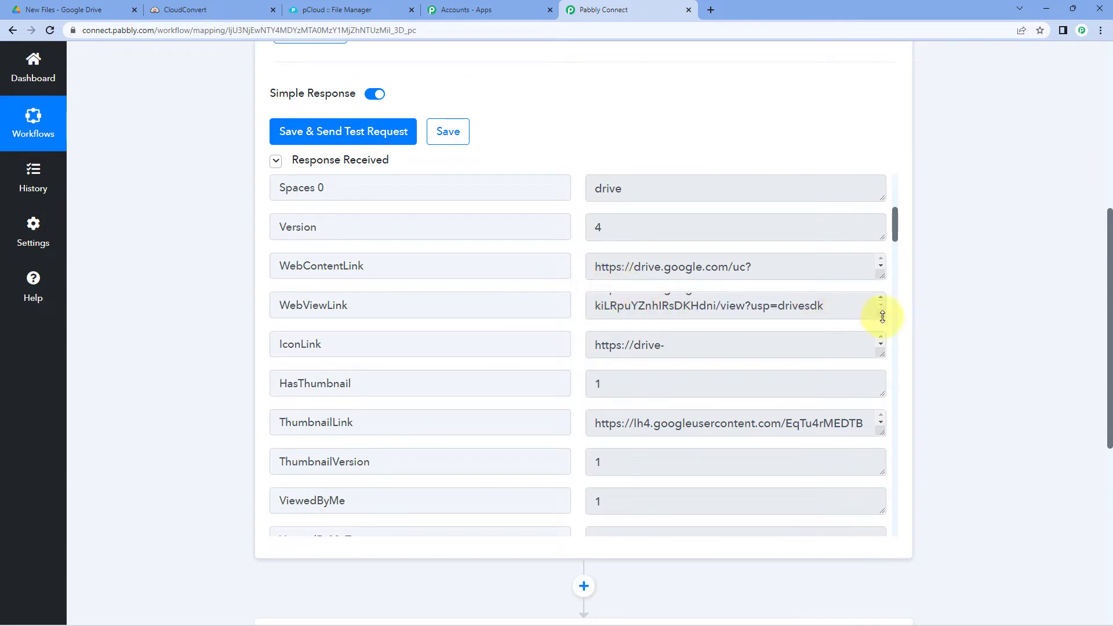
drag(879, 315, 879, 383)
drag(845, 345, 585, 297)
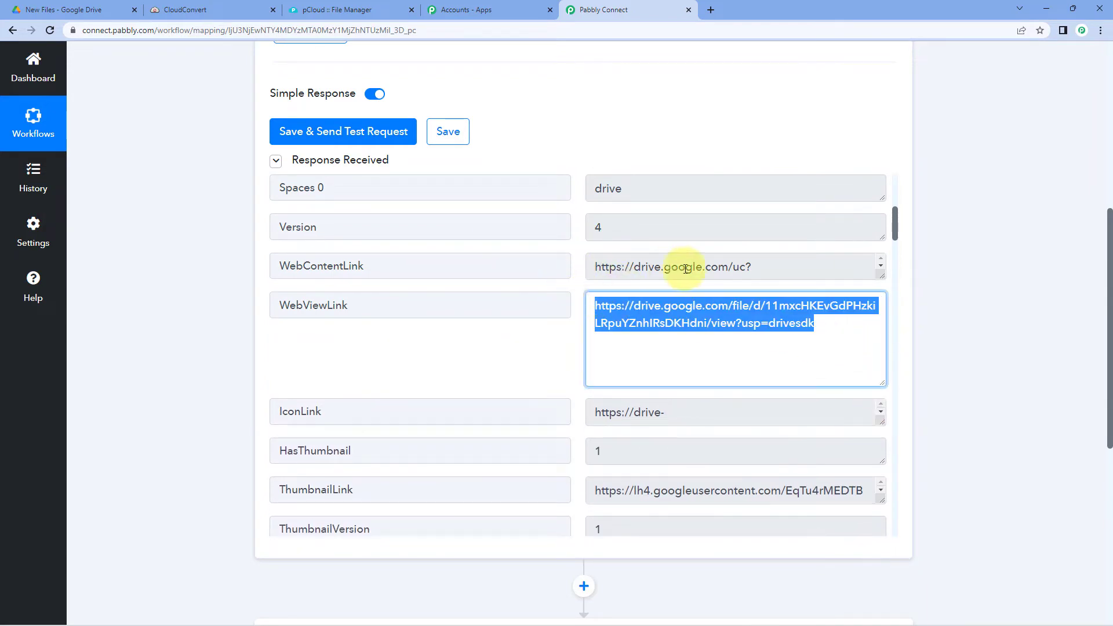
click(642, 267)
drag(880, 276, 878, 318)
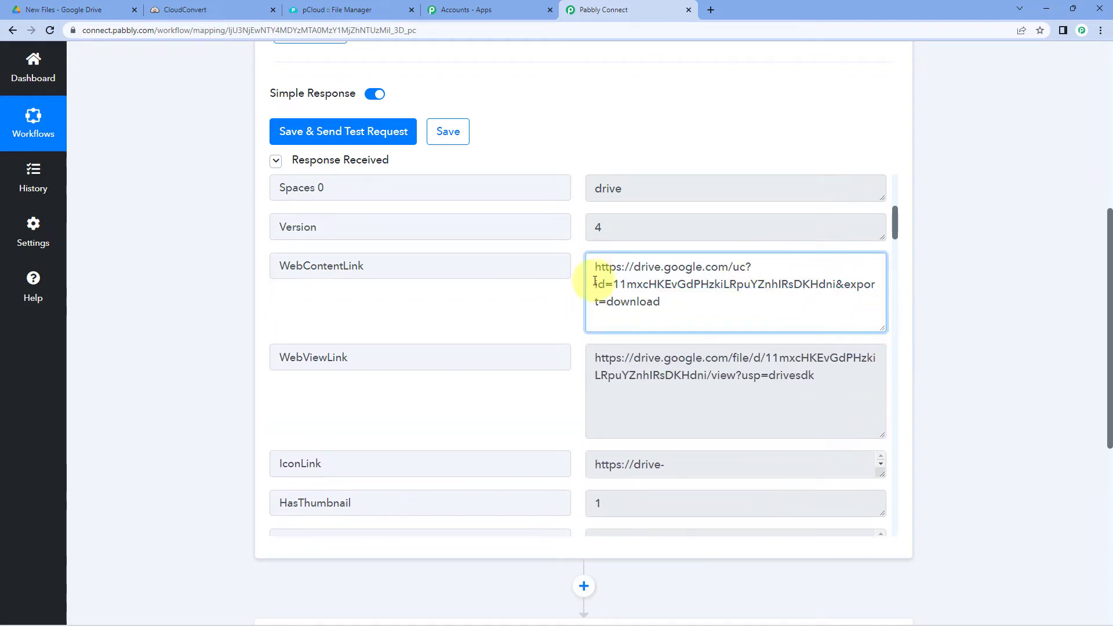
- Review the remaining time and owner fields of the trigger response and return to its first entries
scroll(572, 279, down, 3)
scroll(572, 280, down, 3)
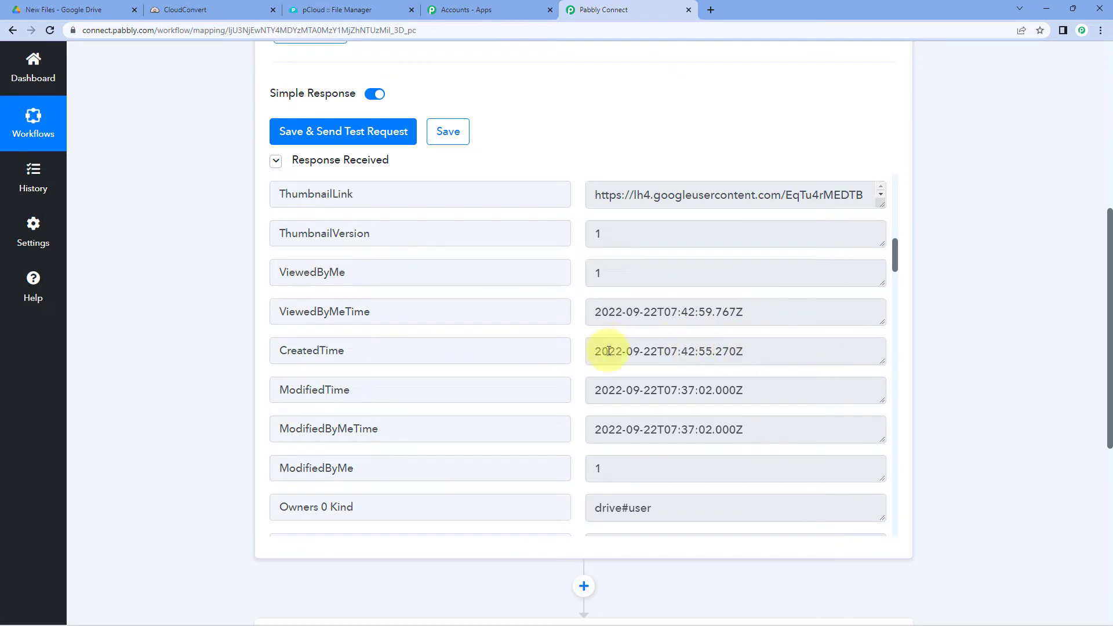
scroll(581, 344, down, 1)
scroll(574, 337, down, 7)
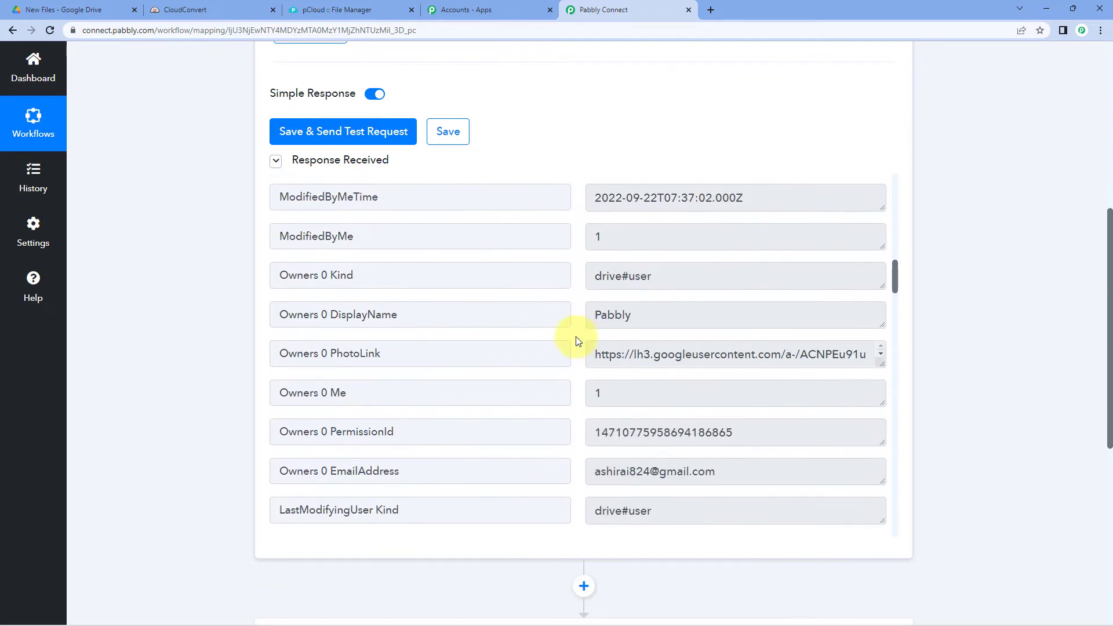
scroll(574, 335, up, 3)
scroll(576, 335, up, 14)
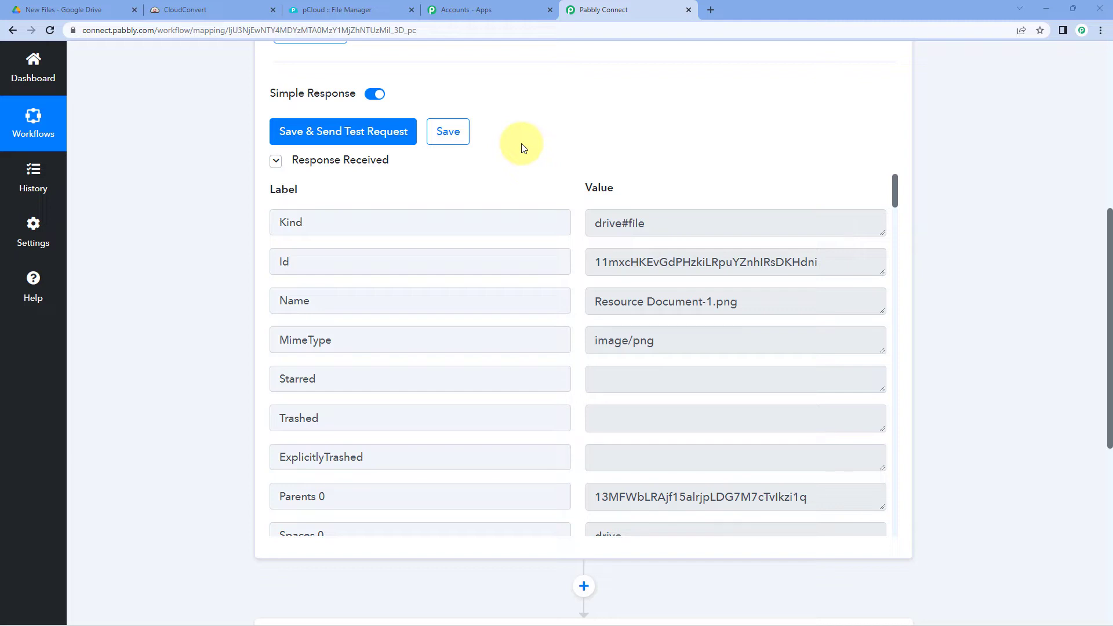
- Check the file extension at the end of the Name value in the trigger response
scroll(580, 178, down, 1)
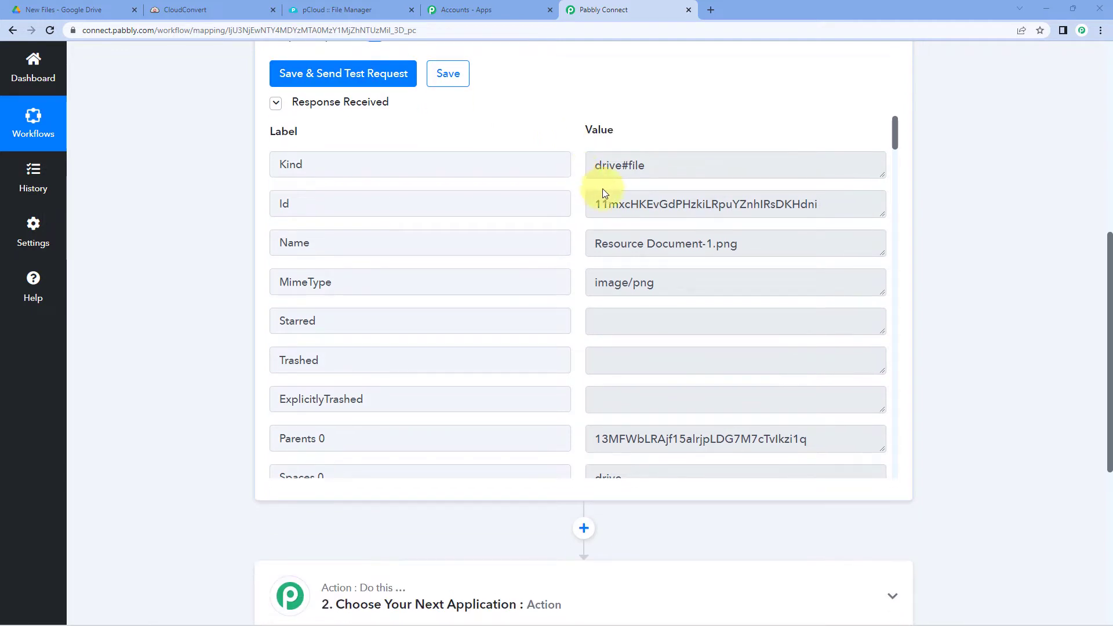
click(755, 251)
double_click(754, 249)
click(753, 247)
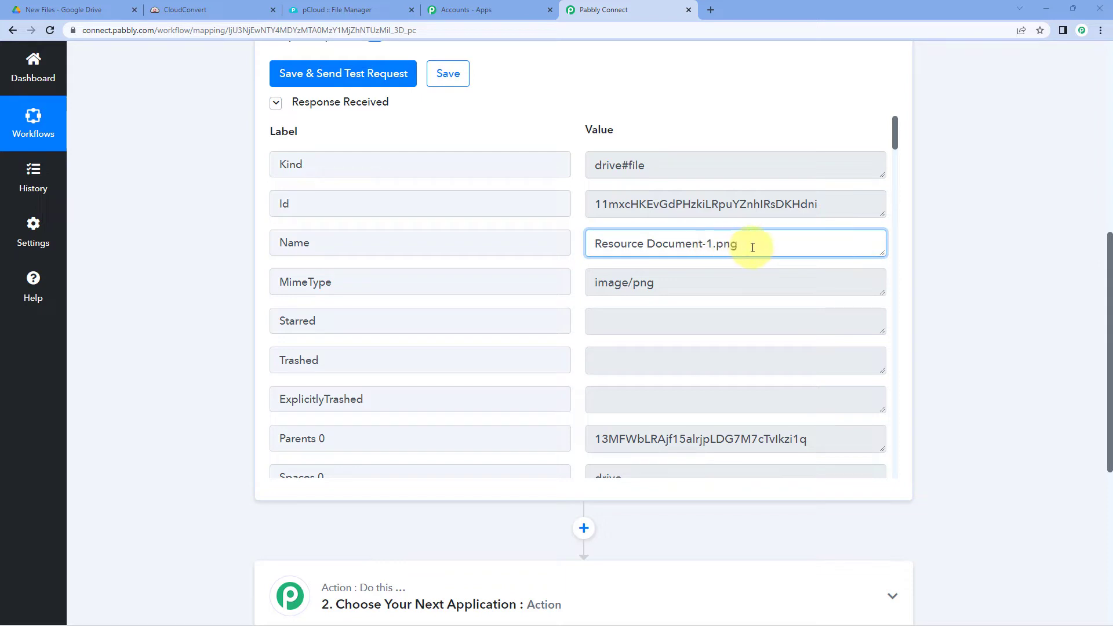
drag(753, 248, 713, 240)
scroll(756, 240, down, 1)
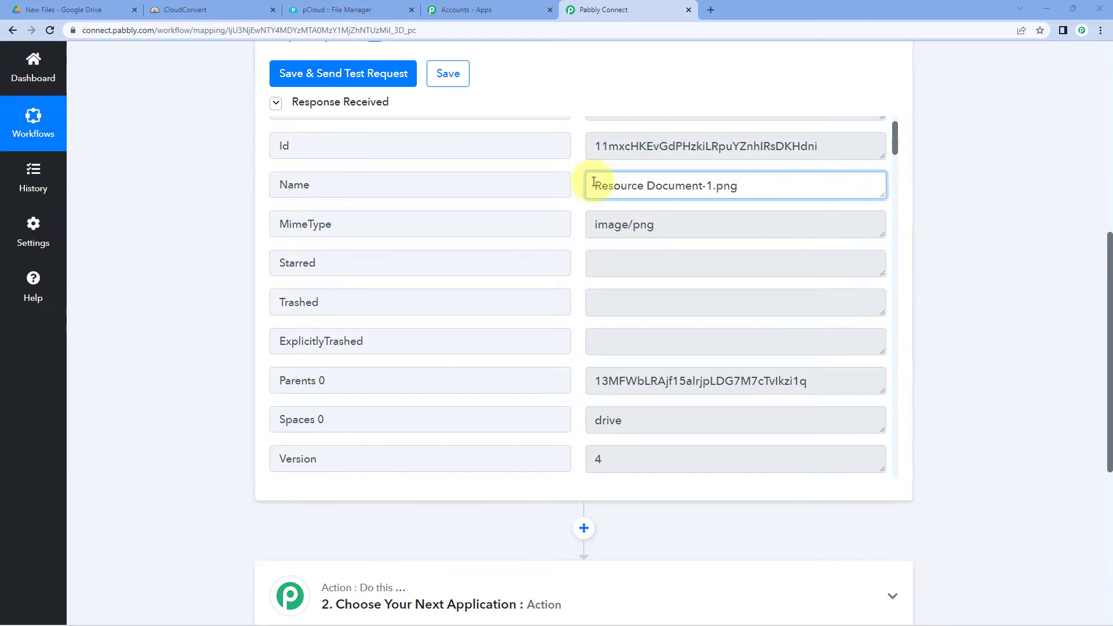
click(573, 187)
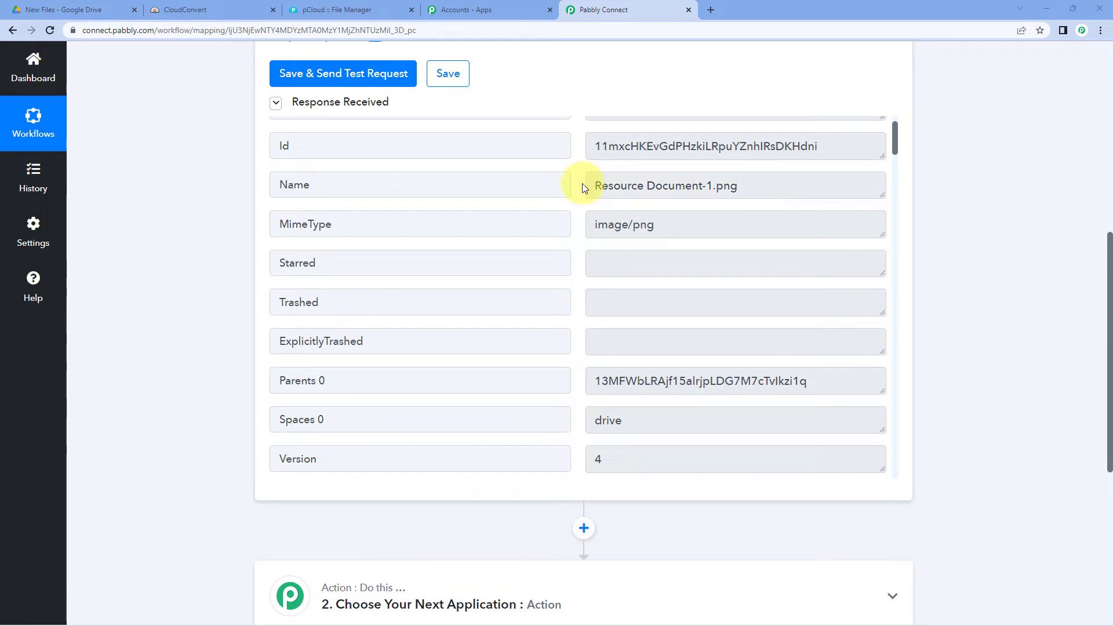
- Choose CloudConvert as the app for the second workflow step with the action event Convert a File
scroll(583, 187, down, 4)
scroll(1025, 220, down, 6)
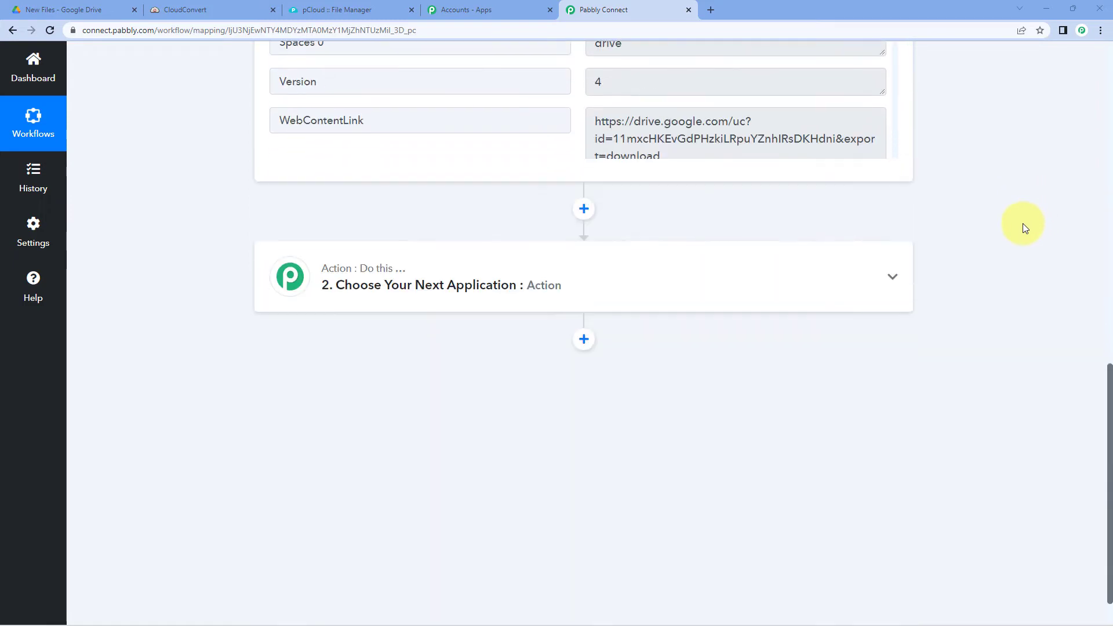
click(390, 262)
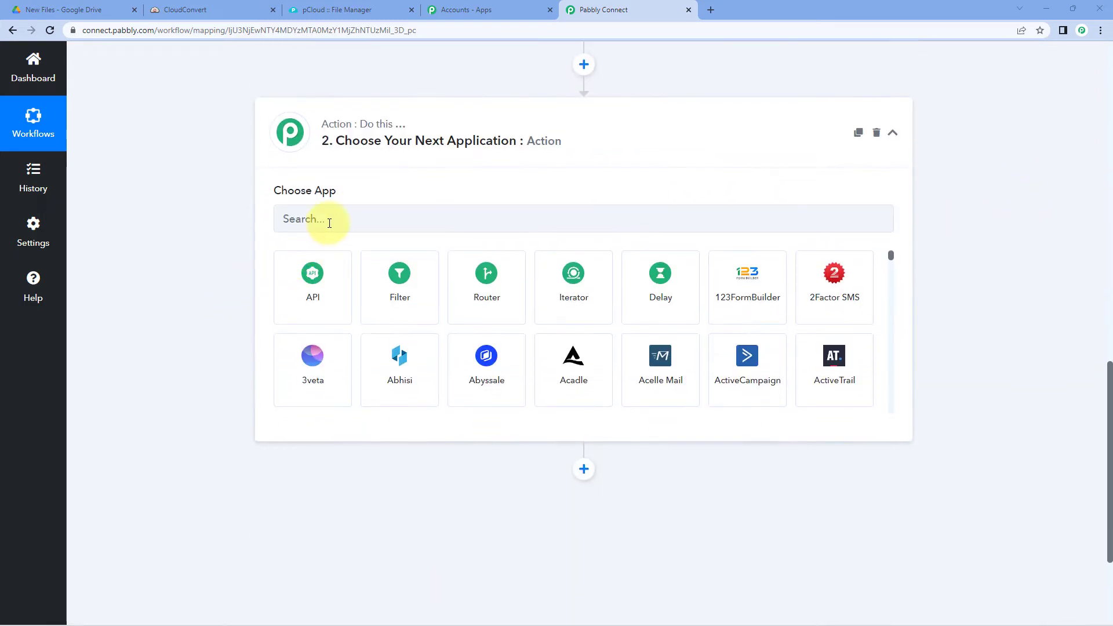
click(330, 224)
text(Co)
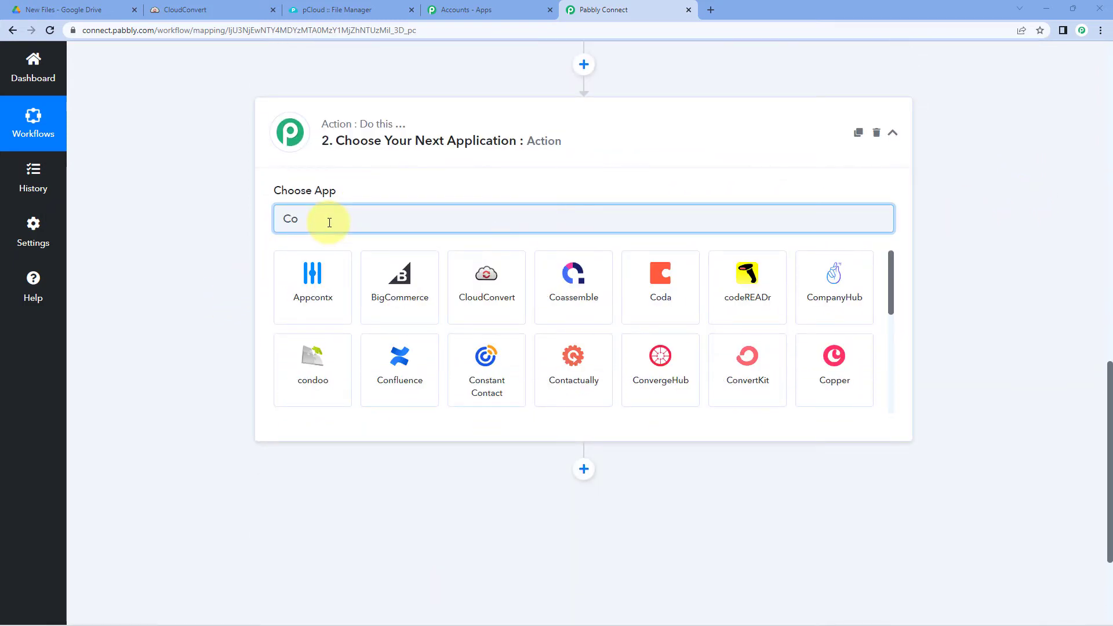
key(BackSpace)
text(loud)
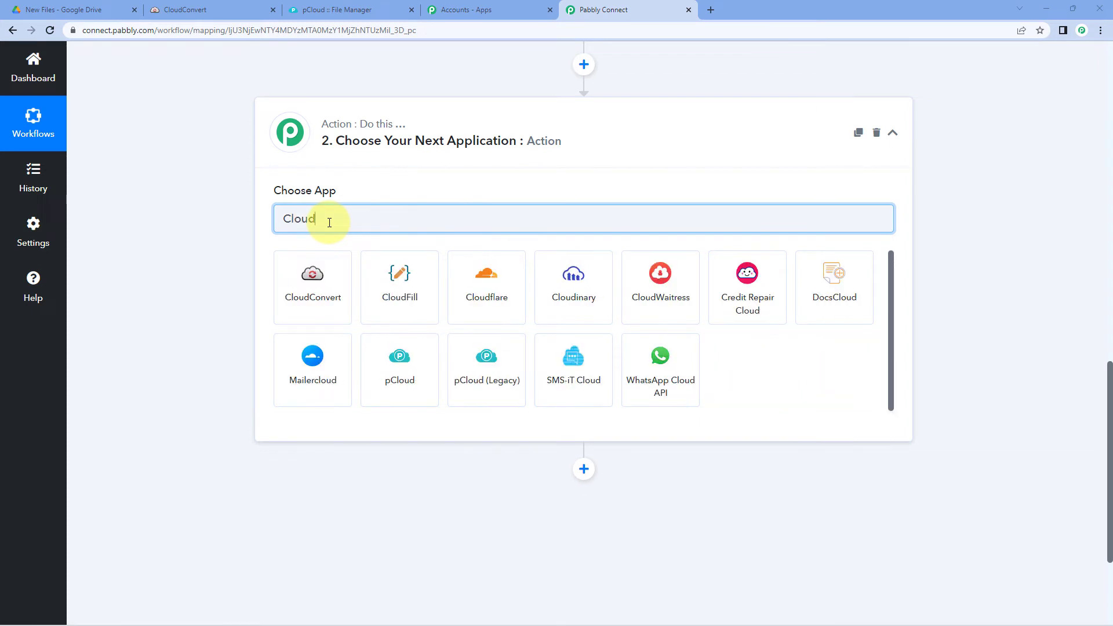
click(283, 264)
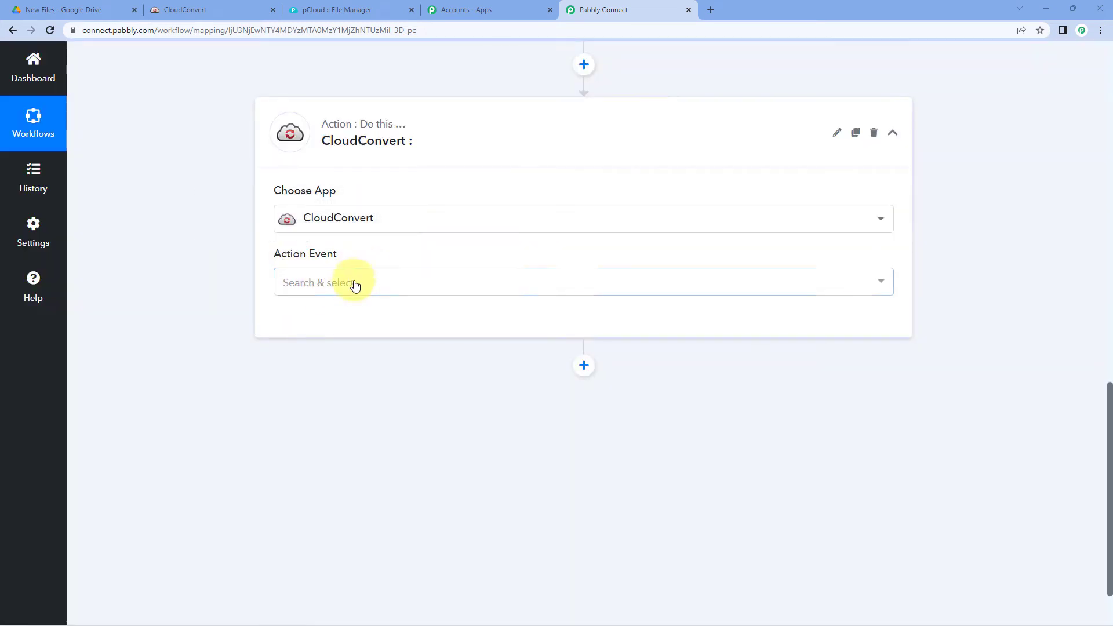
click(332, 283)
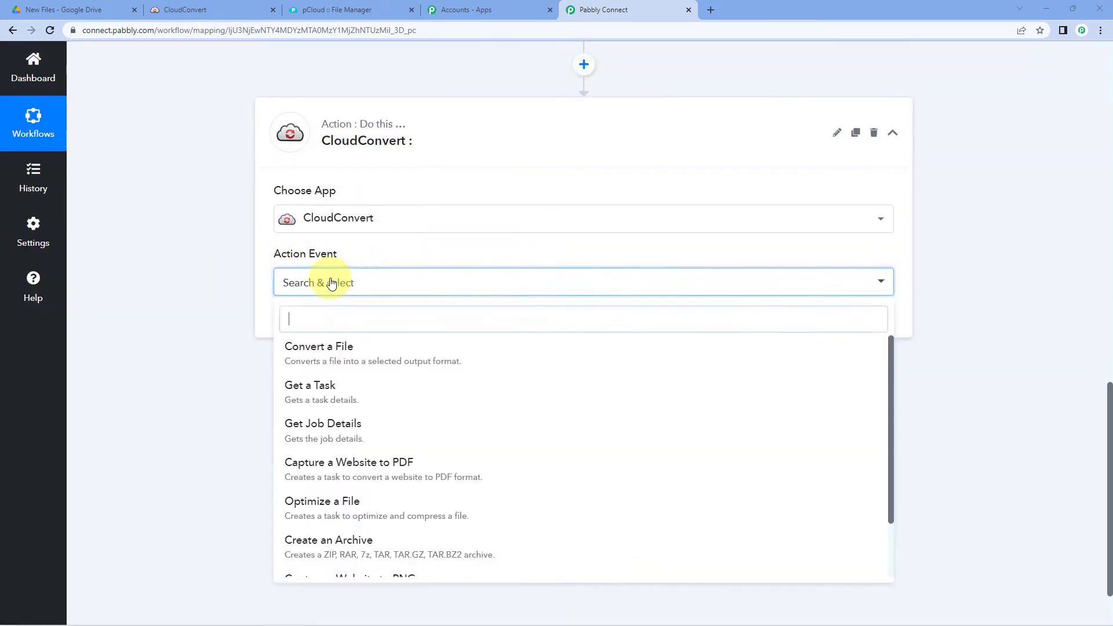
click(402, 352)
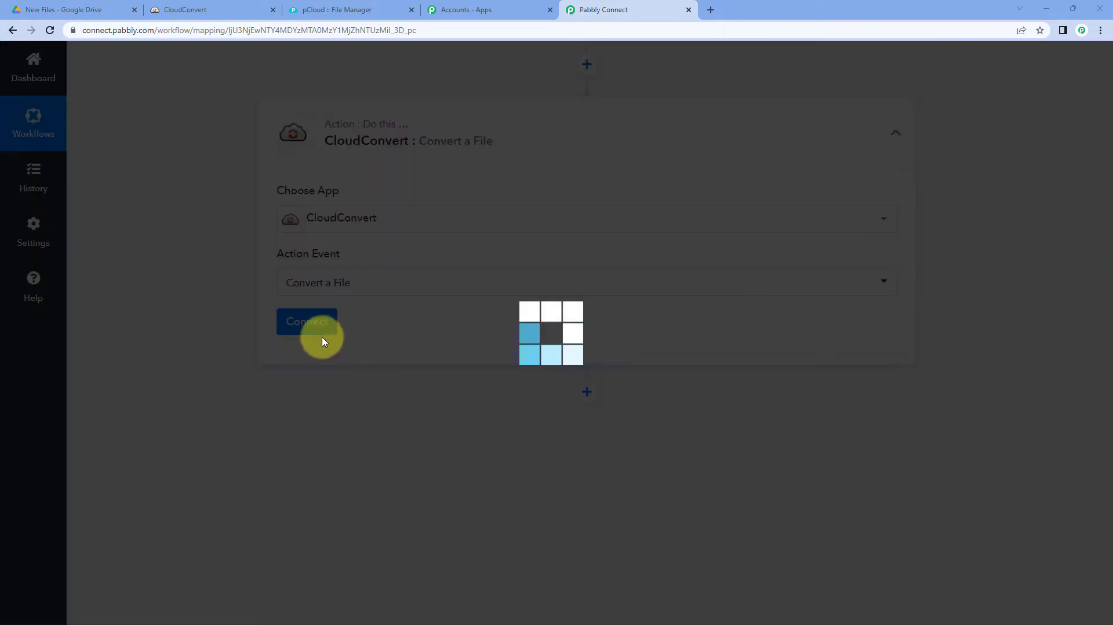
- Add a new CloudConvert connection for the action and authorize it with the CloudConvert account
click(312, 328)
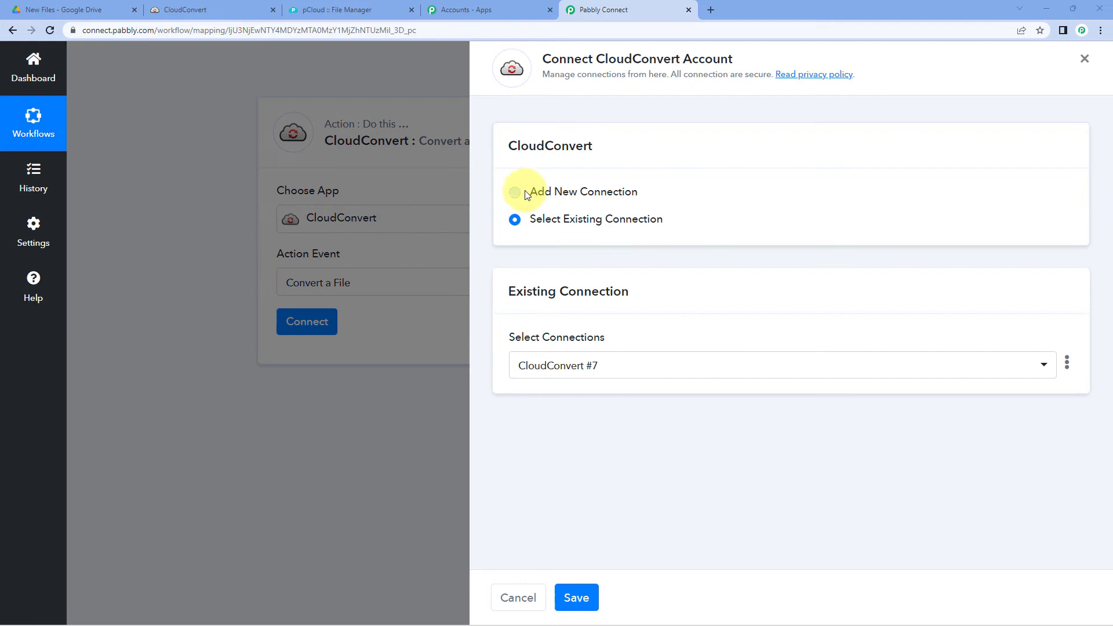
click(528, 192)
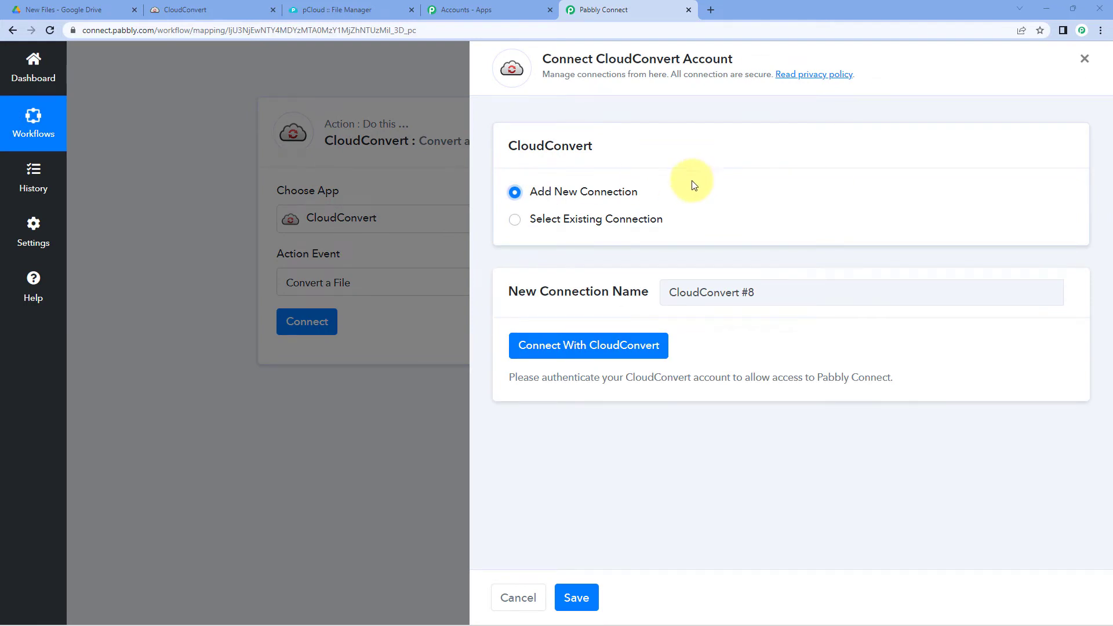
click(587, 346)
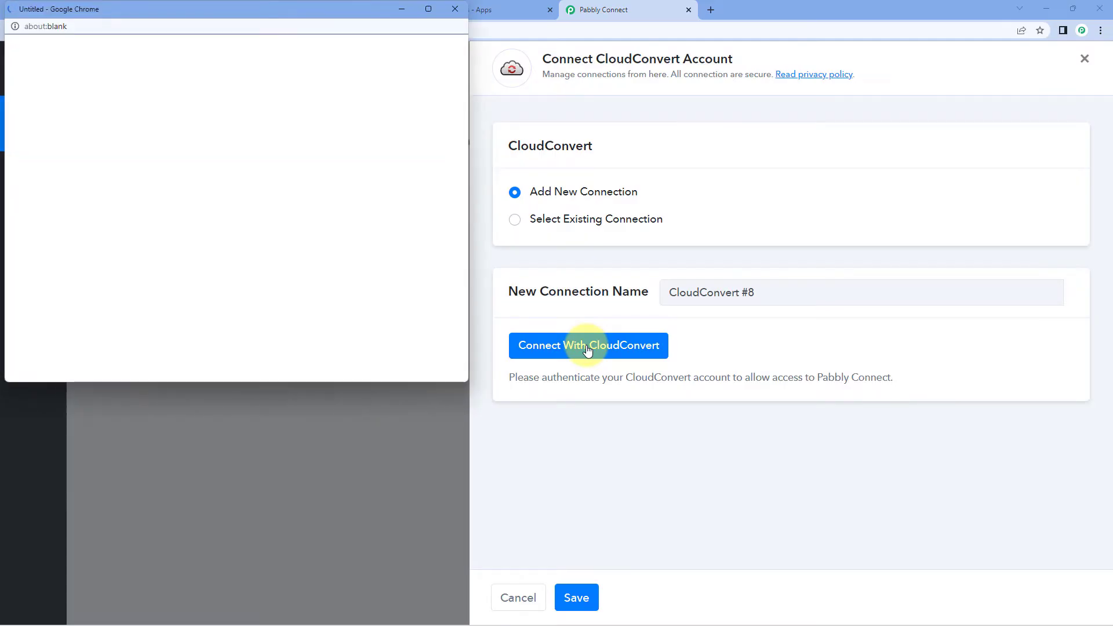
drag(274, 8, 271, 45)
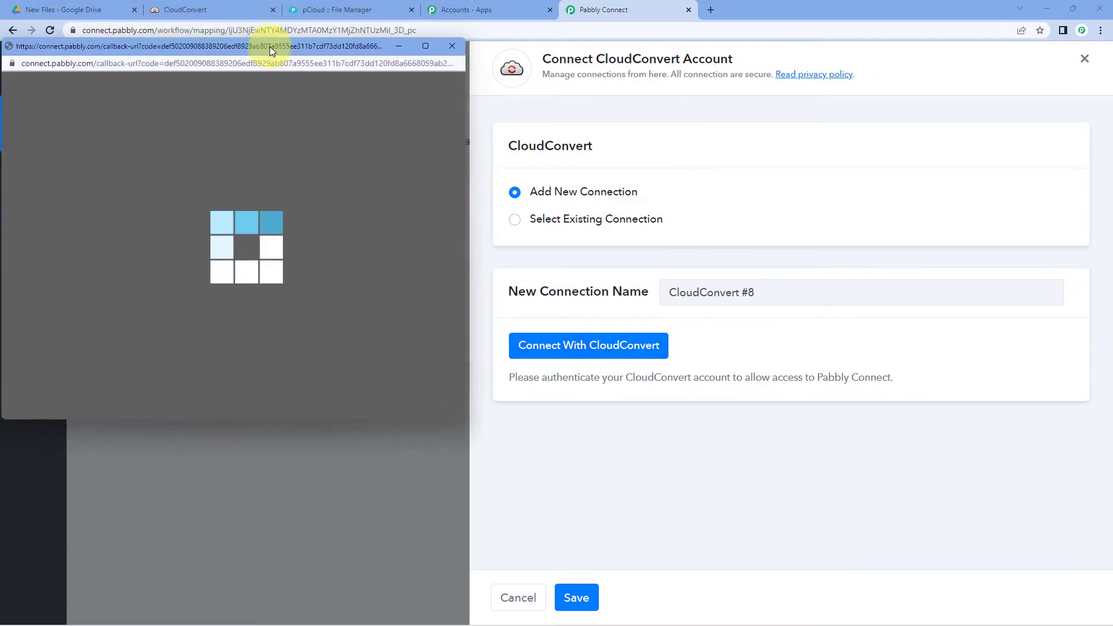
- Switch to the CloudConvert website to check the signed-in account and return to Pabbly Connect
click(253, 10)
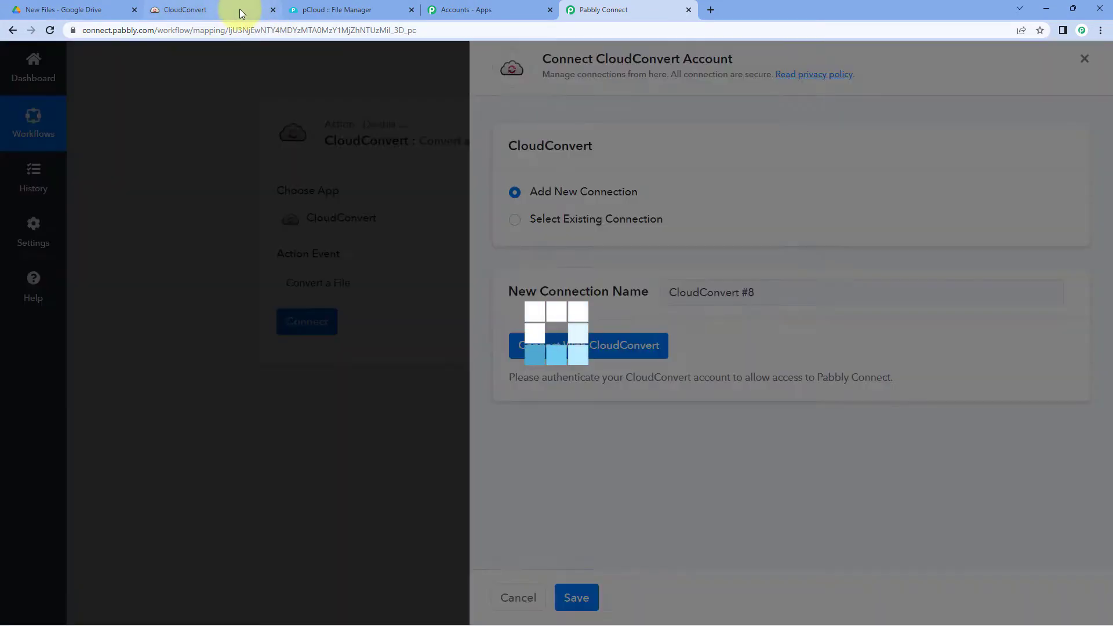
click(238, 11)
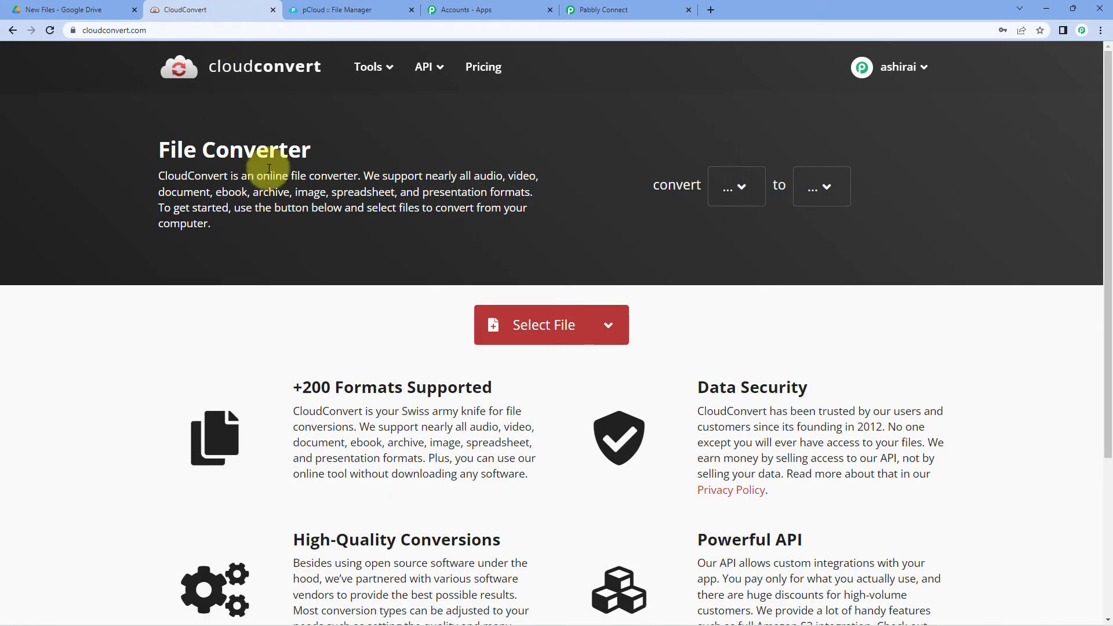
click(595, 7)
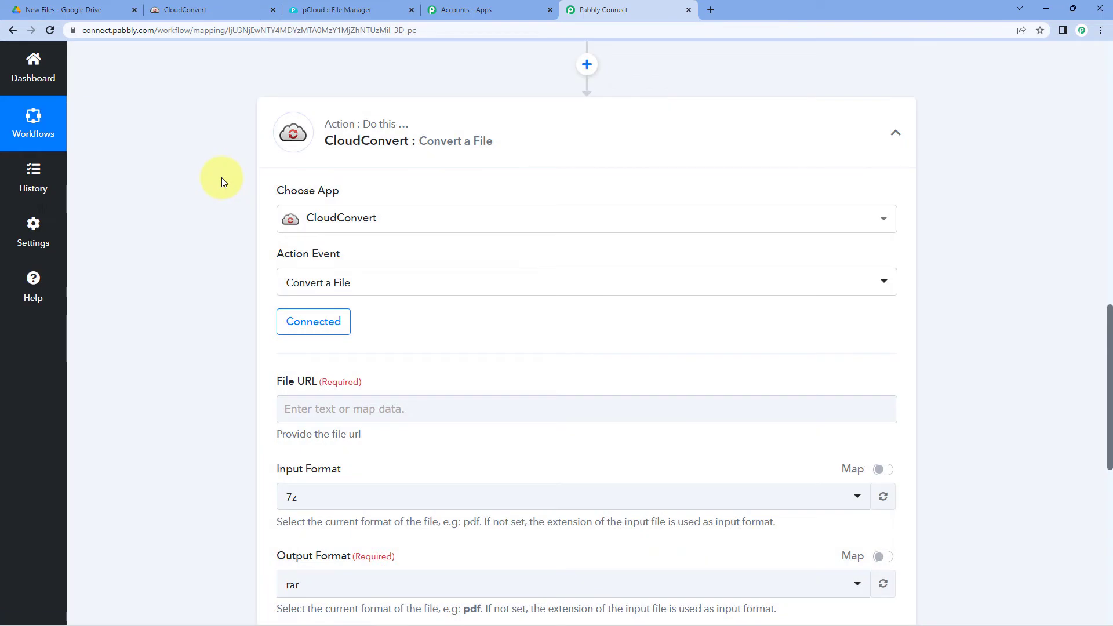
- Review the Convert a File fields and find the WebContentLink value in the Google Drive trigger response
scroll(222, 177, down, 4)
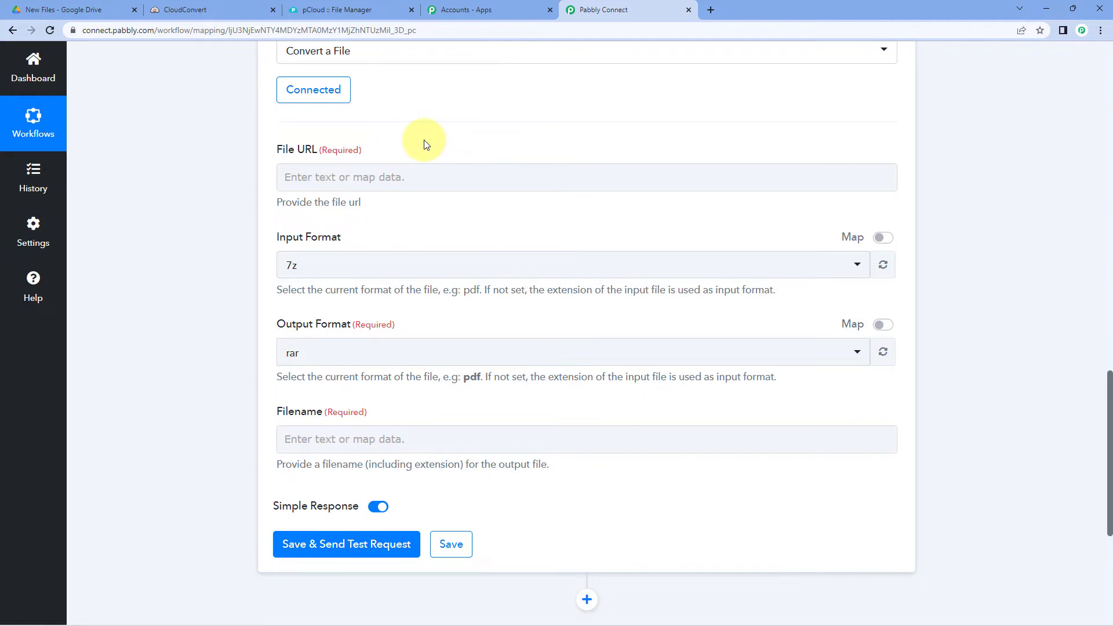
scroll(509, 290, up, 15)
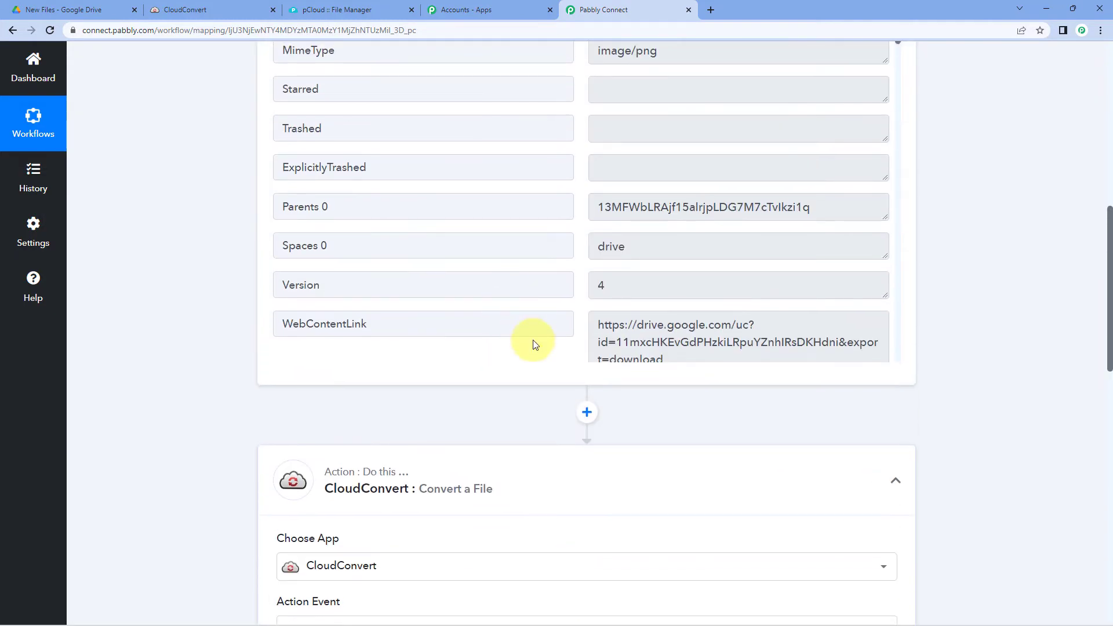
scroll(797, 368, up, 4)
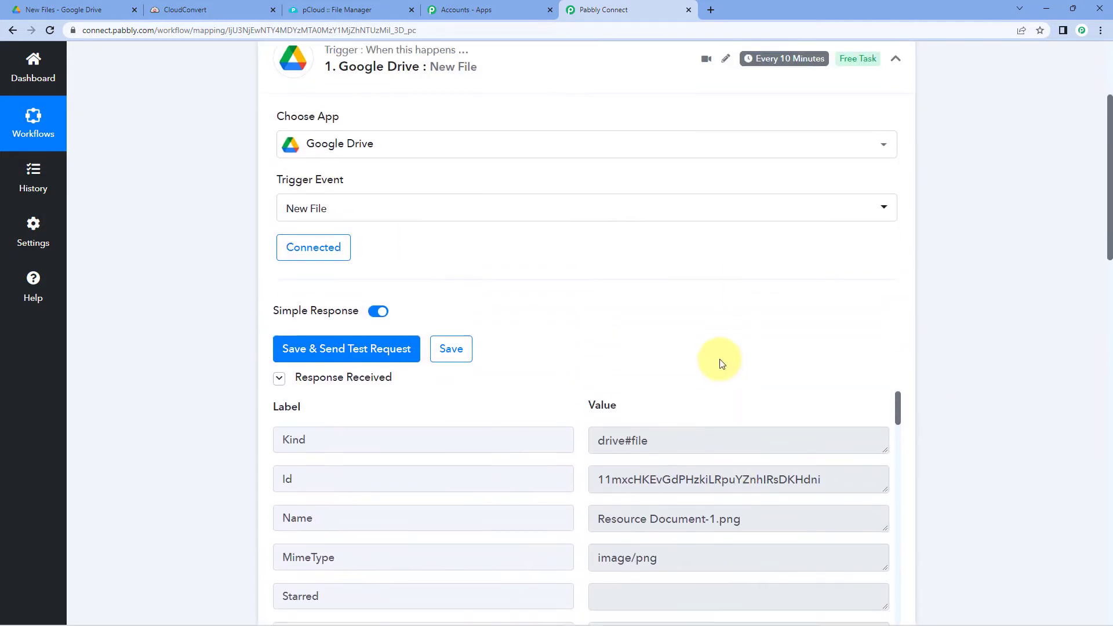
scroll(721, 363, down, 6)
scroll(657, 302, down, 4)
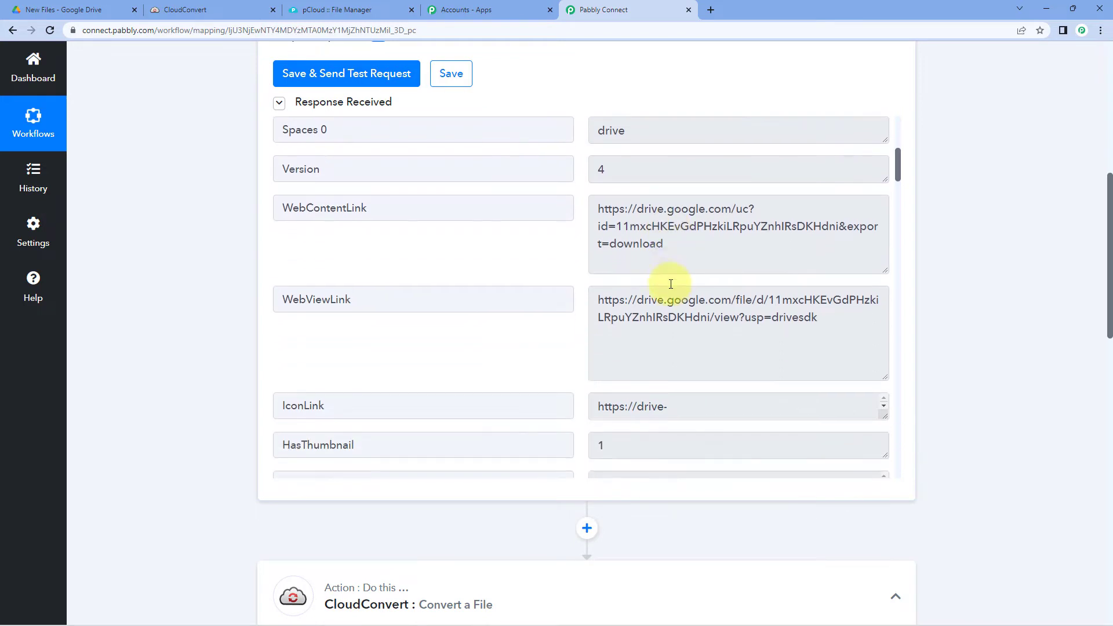
drag(685, 248, 589, 187)
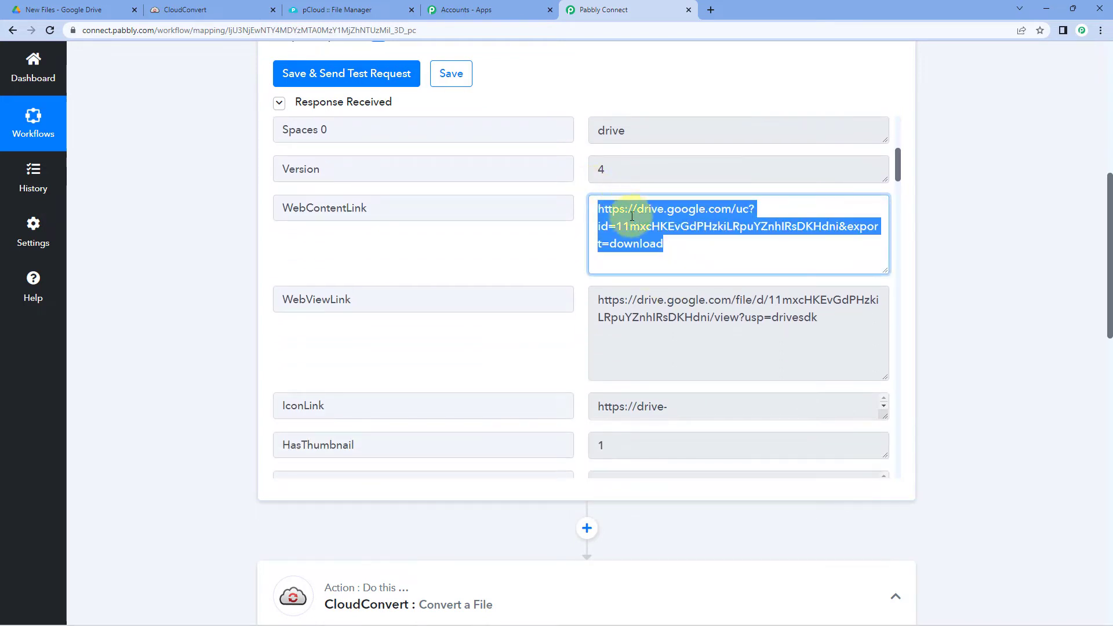
drag(668, 244, 596, 204)
- Map the CloudConvert action's File URL to the WebContentLink value from the Google Drive New File trigger
scroll(973, 239, down, 8)
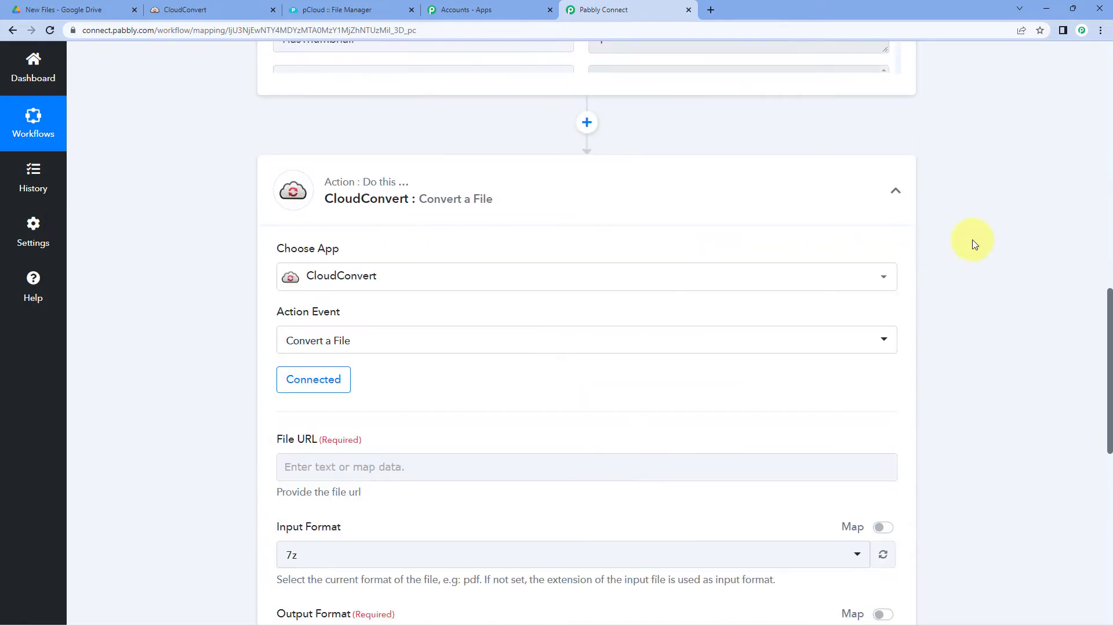
scroll(972, 239, down, 4)
click(429, 188)
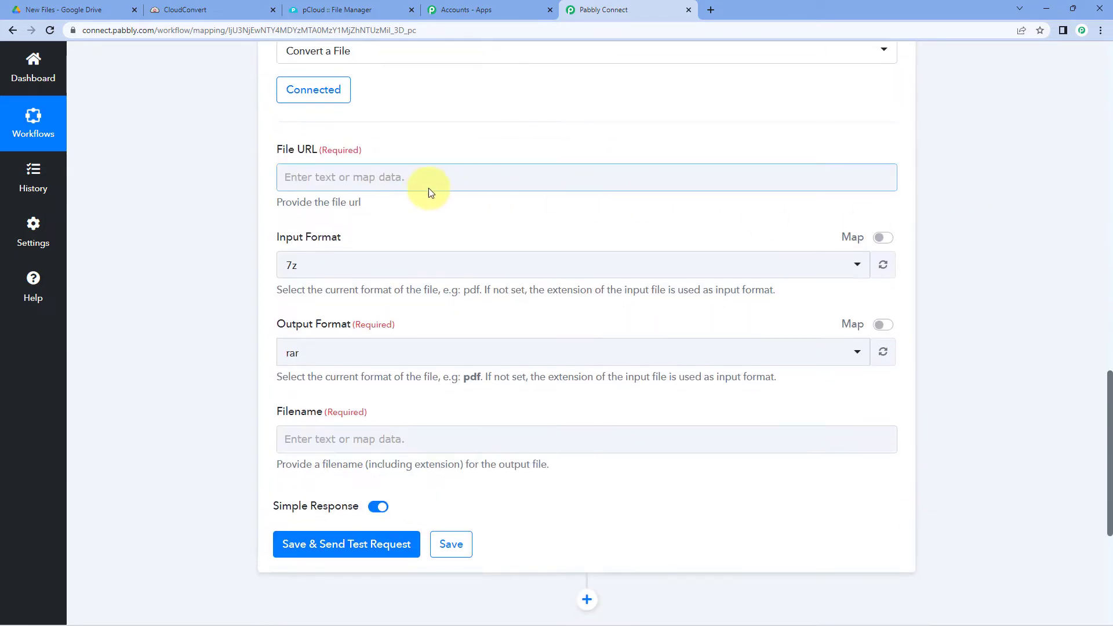
click(257, 186)
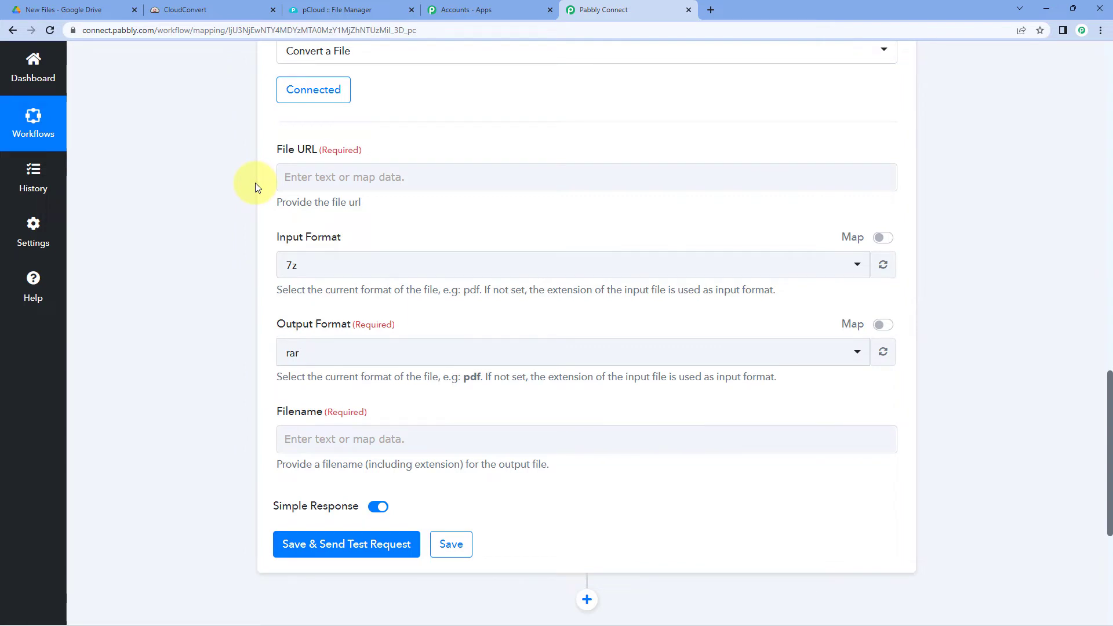
click(320, 184)
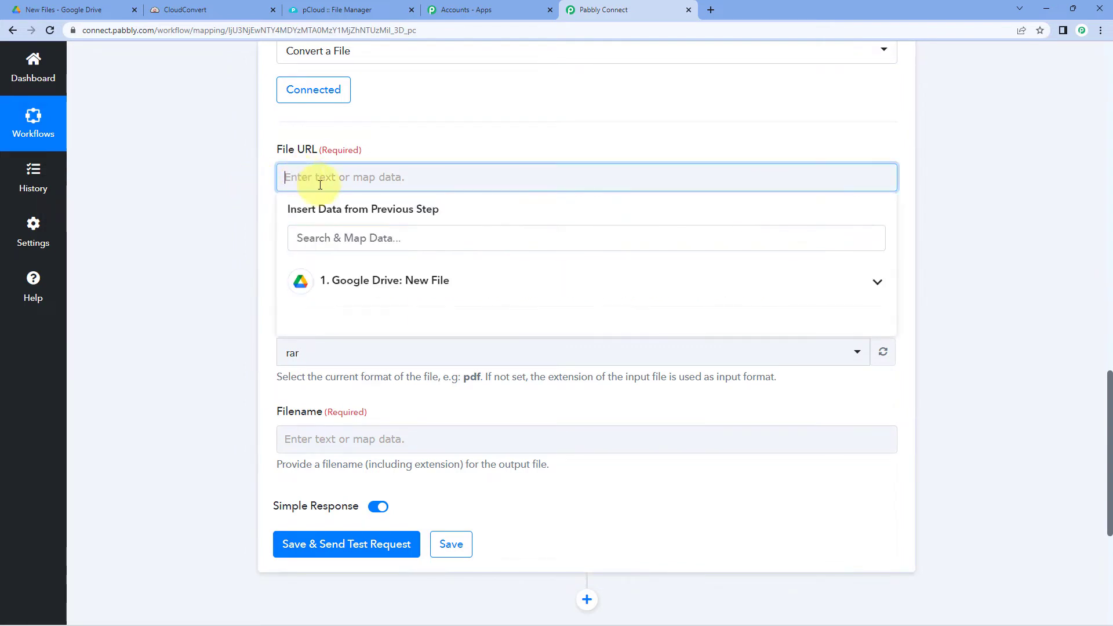
click(486, 286)
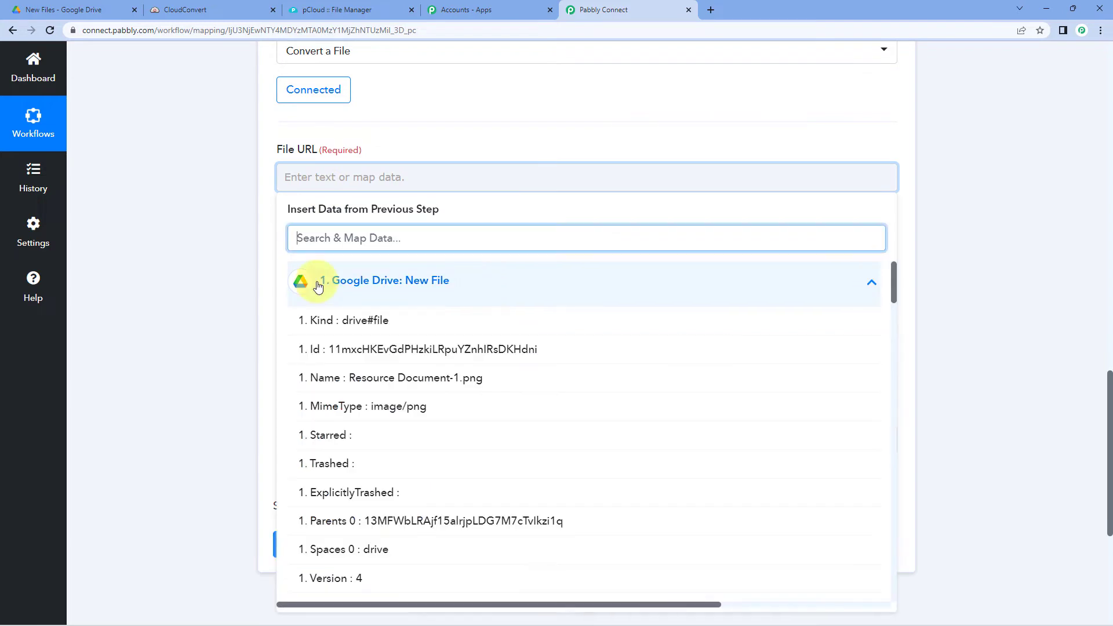
scroll(210, 291, down, 2)
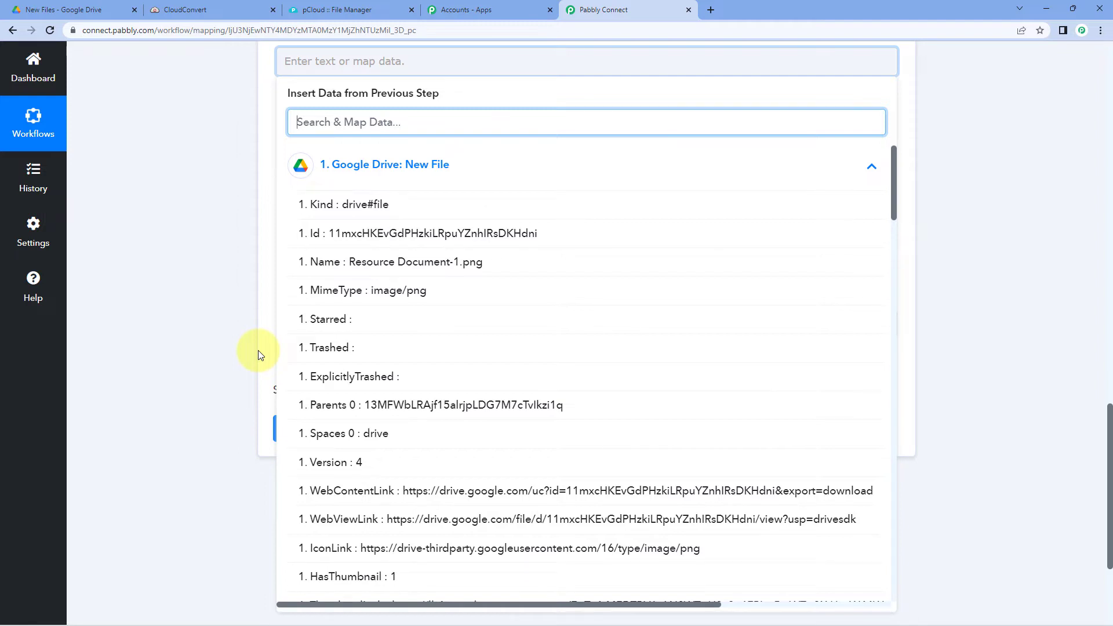
scroll(325, 307, down, 2)
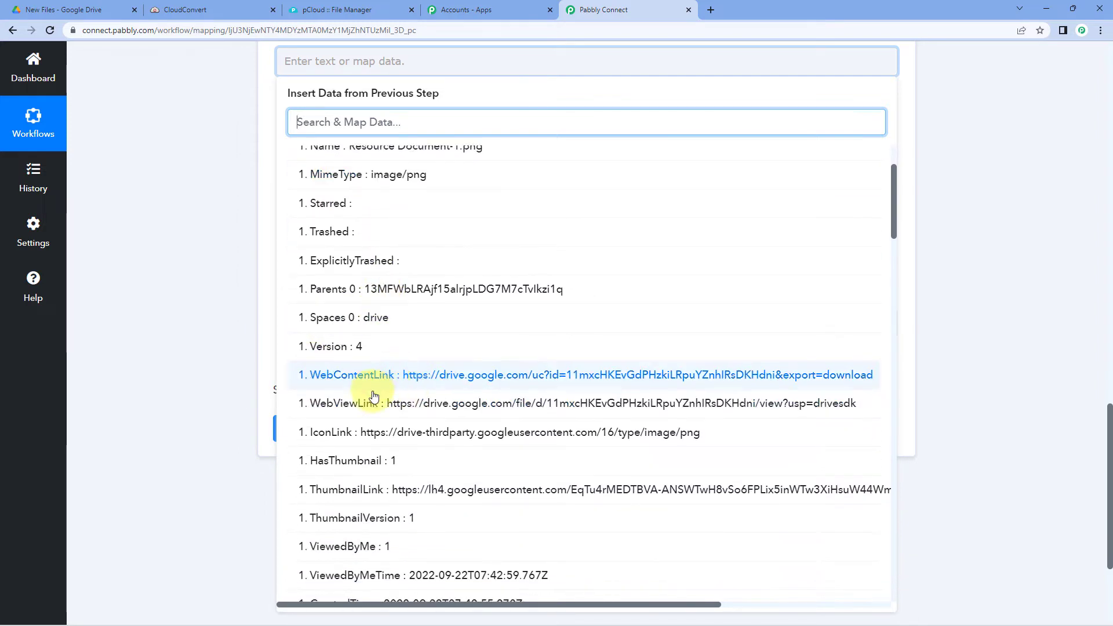
click(377, 374)
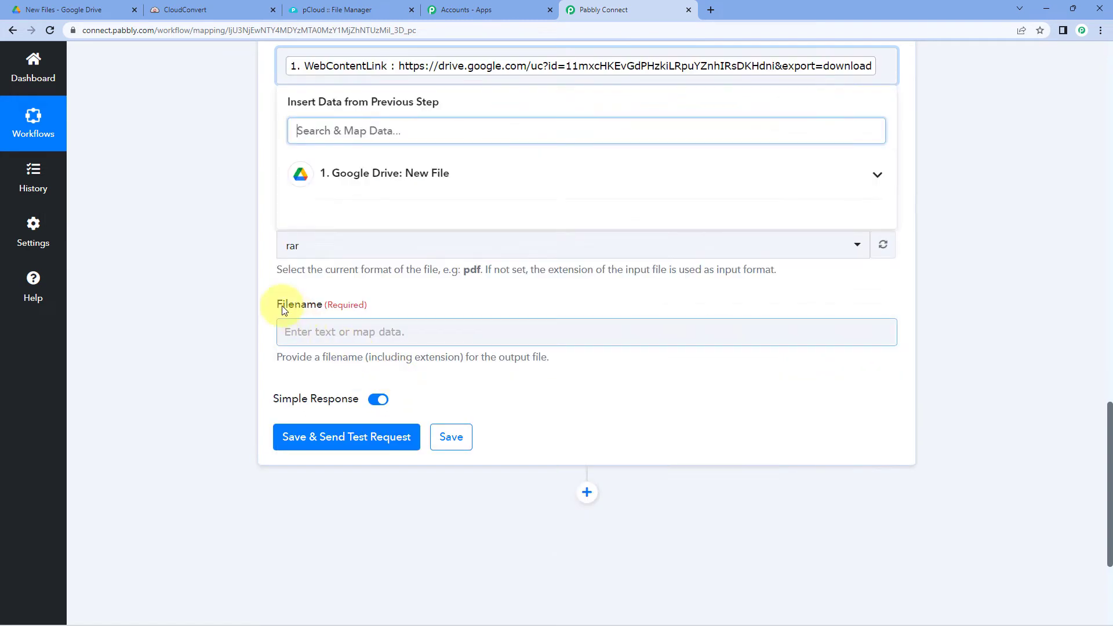
click(218, 283)
- Compare the CloudConvert format and filename fields with the file name and extension in the Google Drive trigger response
scroll(217, 283, up, 1)
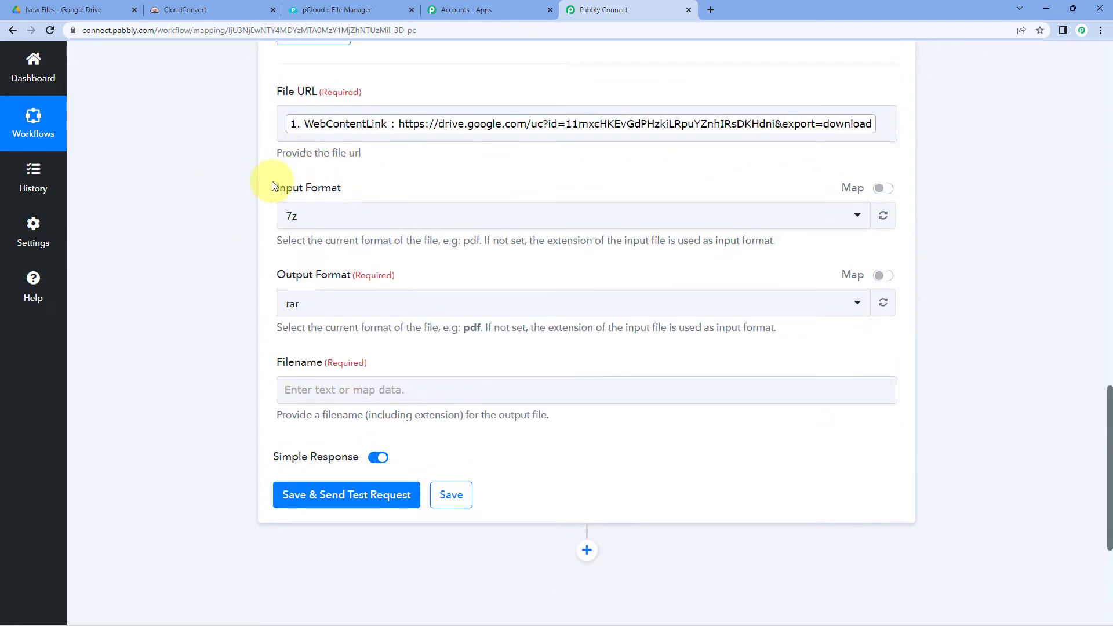
scroll(376, 197, up, 1)
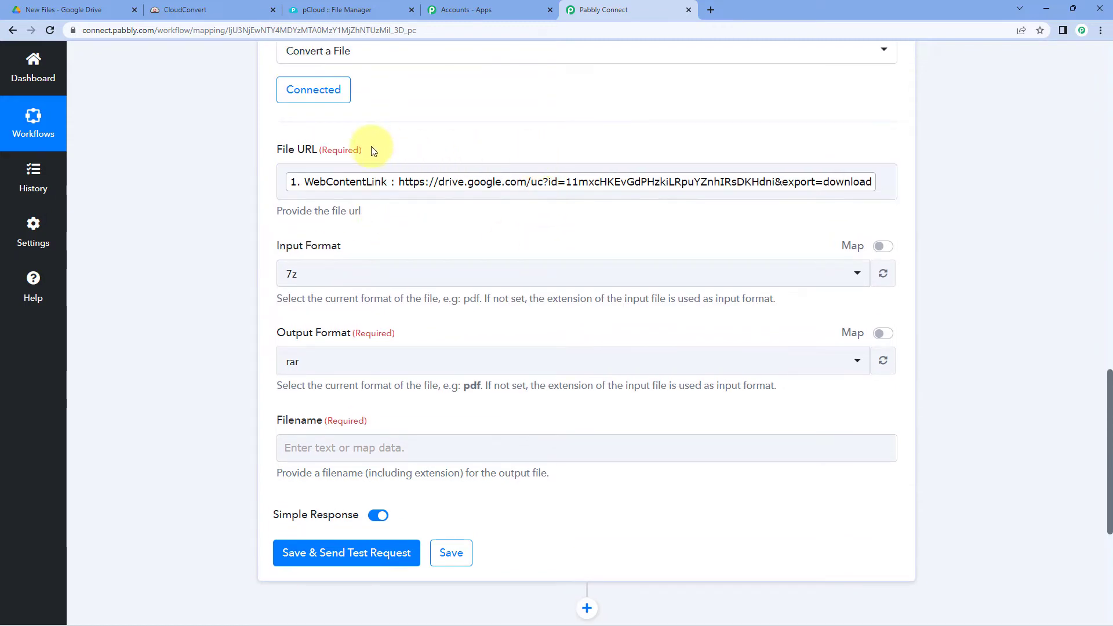
scroll(509, 240, up, 10)
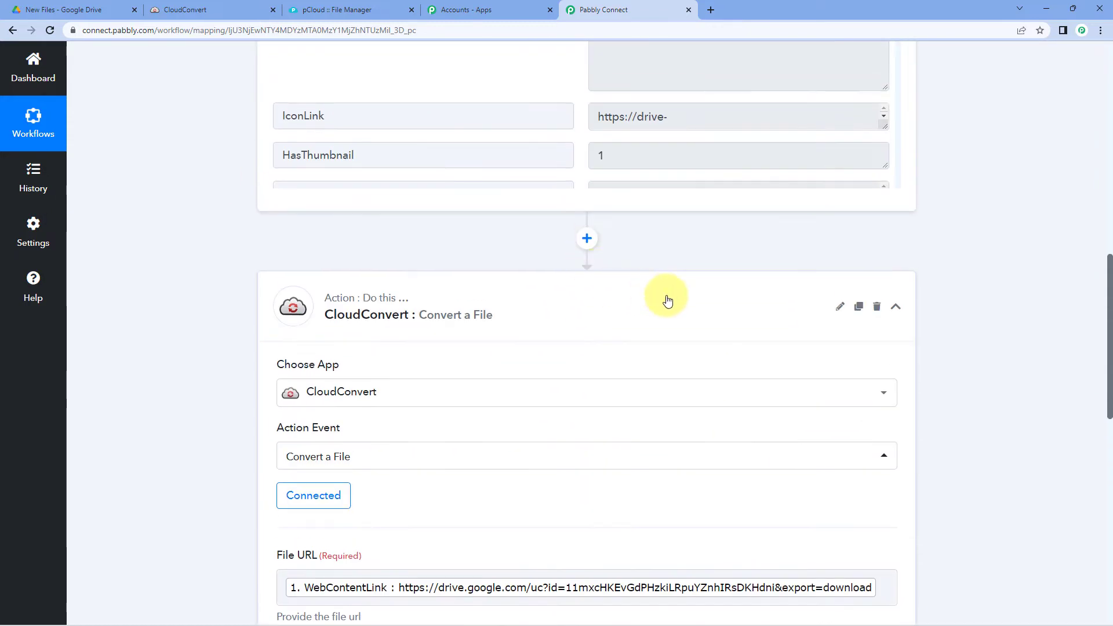
scroll(753, 329, up, 6)
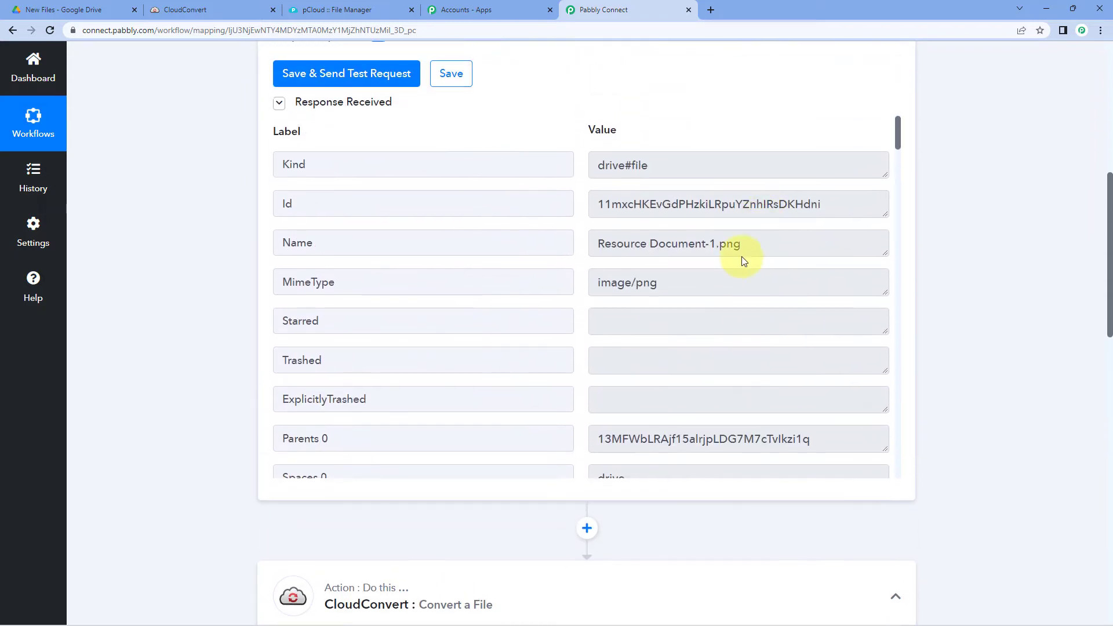
click(738, 244)
drag(737, 245, 722, 246)
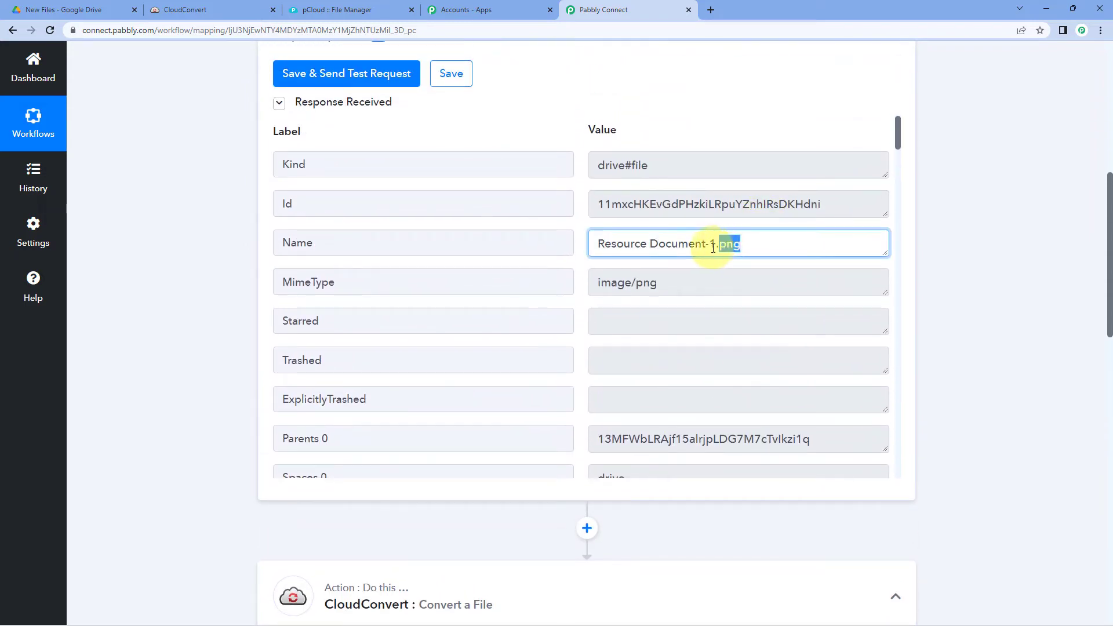
click(928, 250)
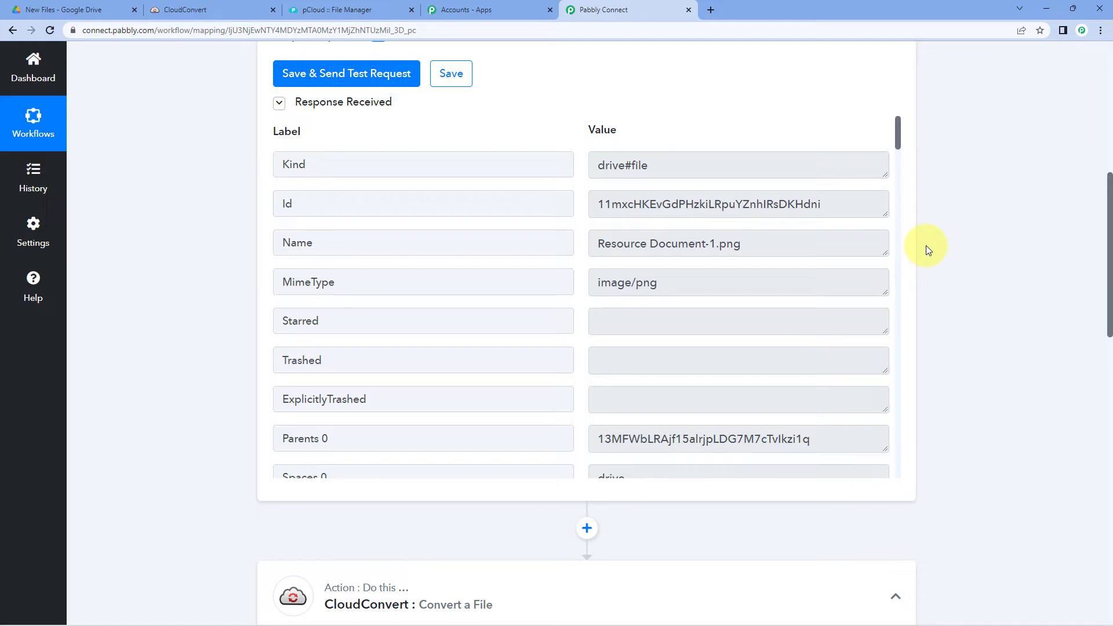
scroll(926, 246, down, 2)
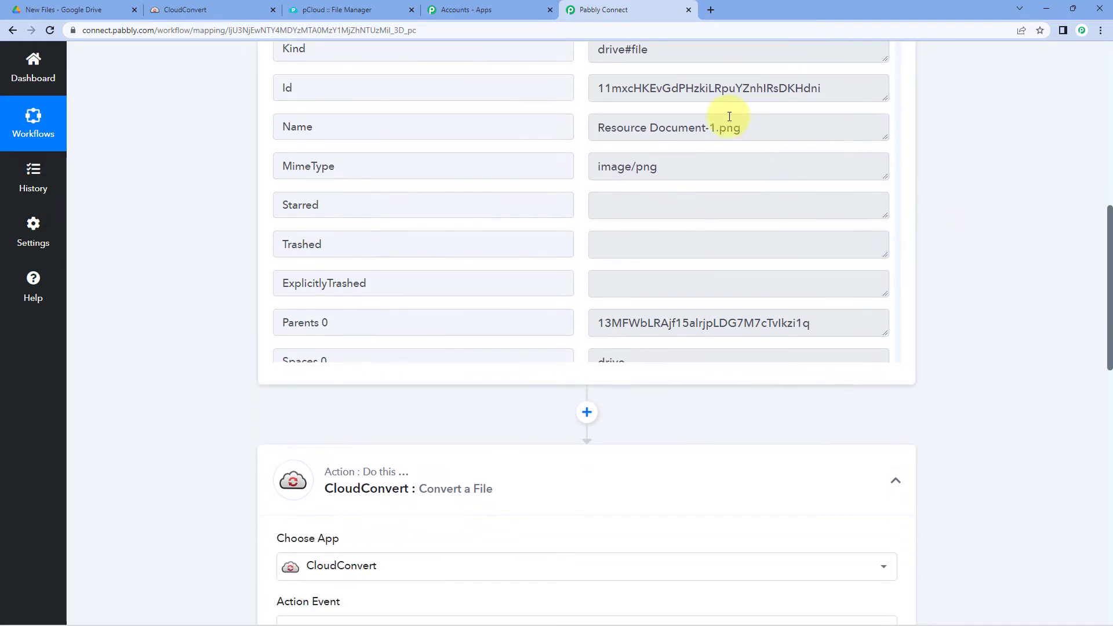
drag(748, 130, 719, 128)
click(748, 128)
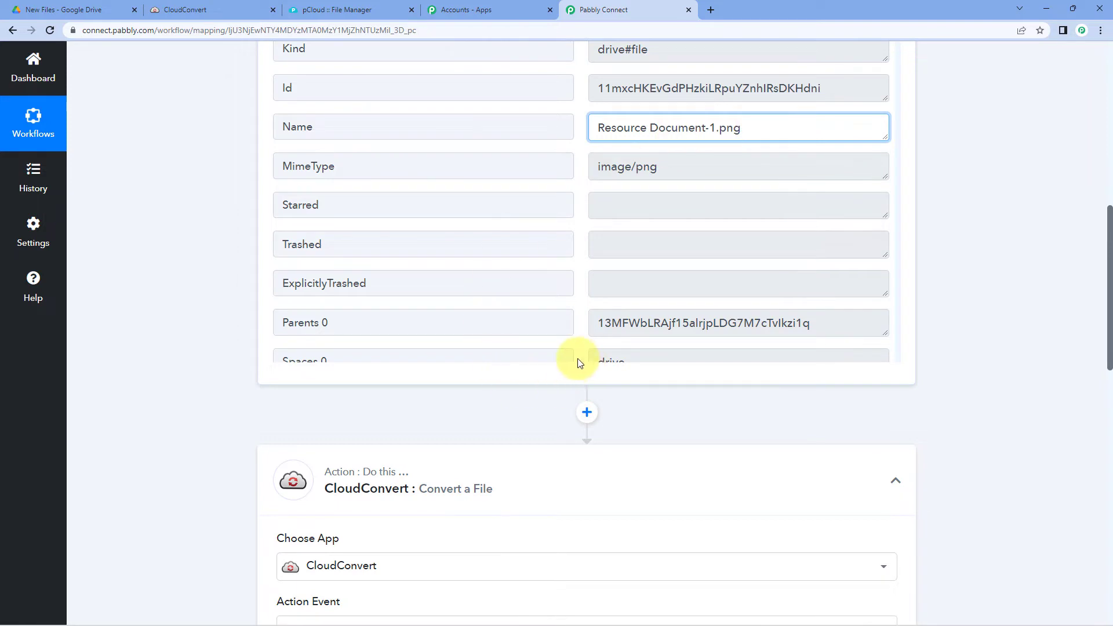
- Insert a Text Formatter by Pabbly action between the Google Drive trigger and CloudConvert, using the Split Text event, and connect it
scroll(577, 355, down, 2)
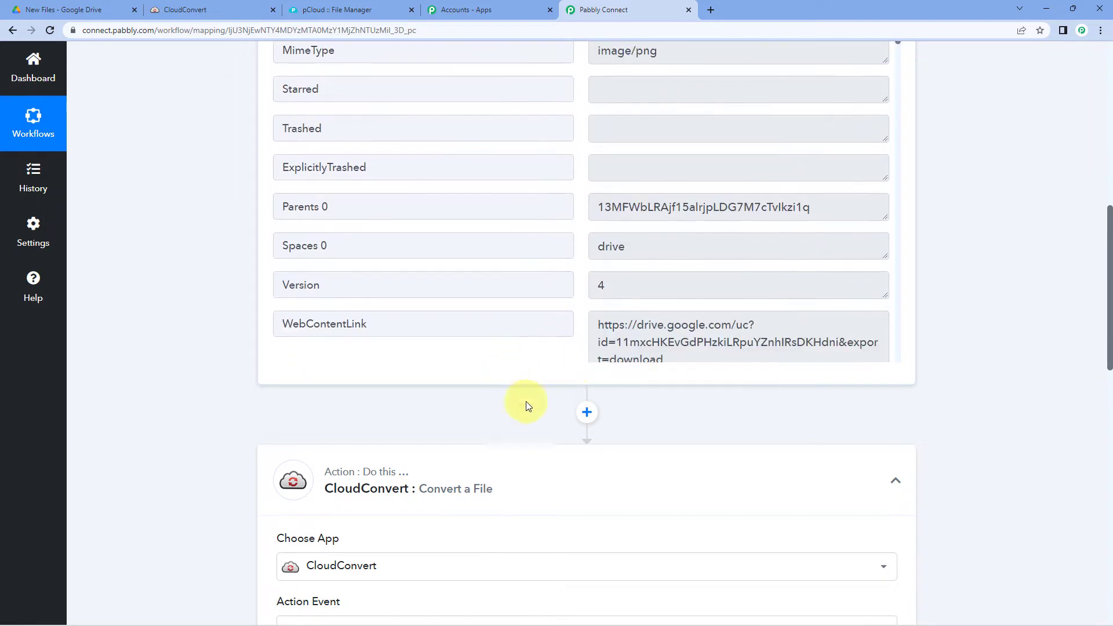
click(586, 413)
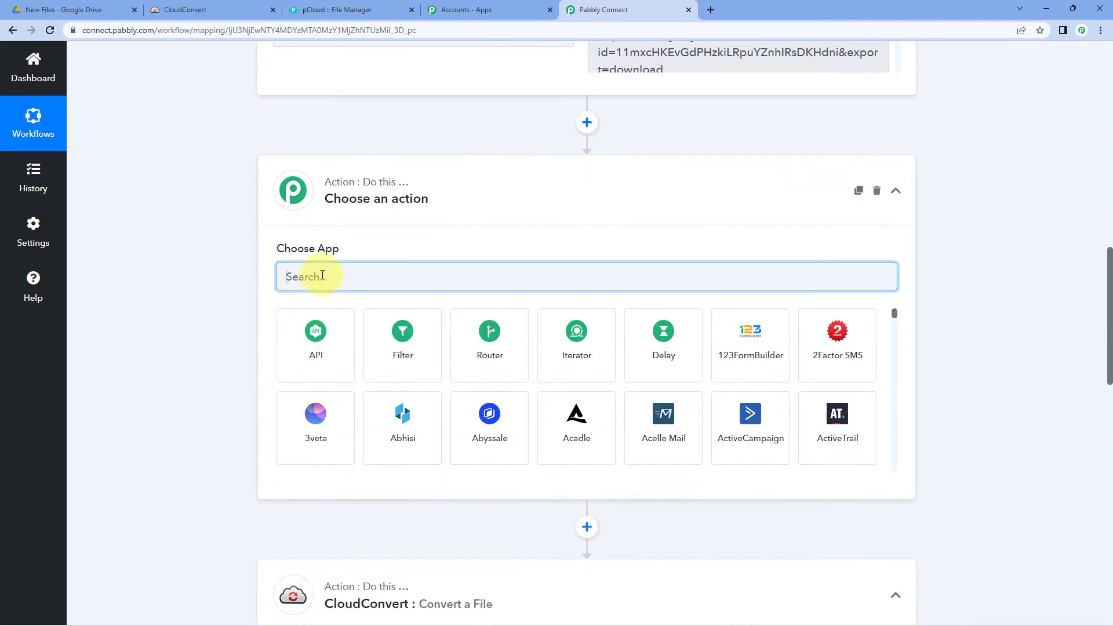
text(Text)
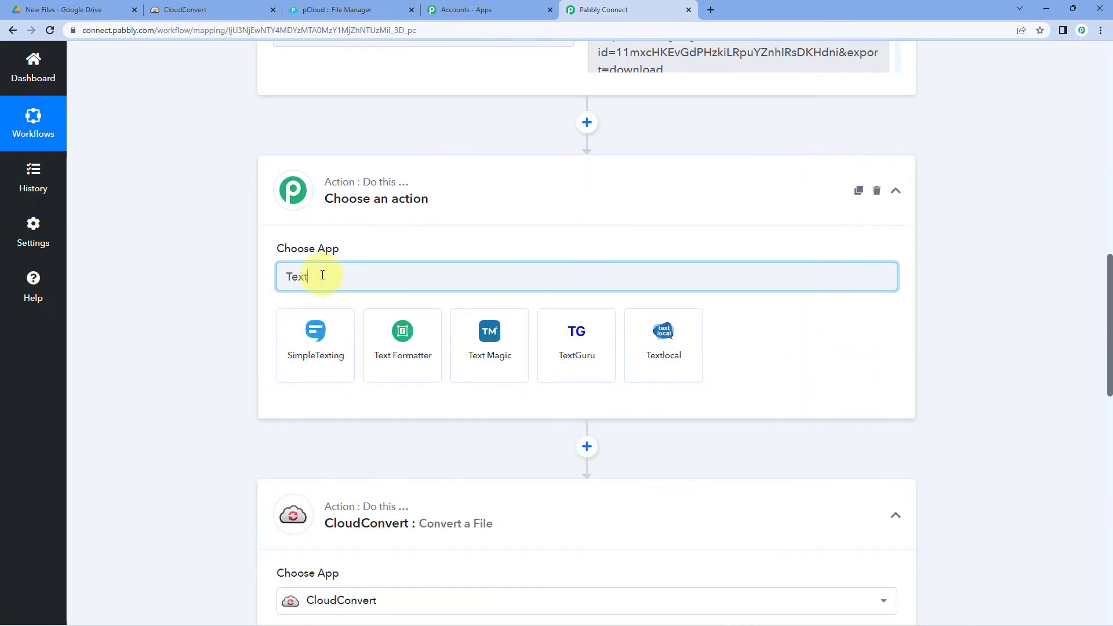
click(385, 351)
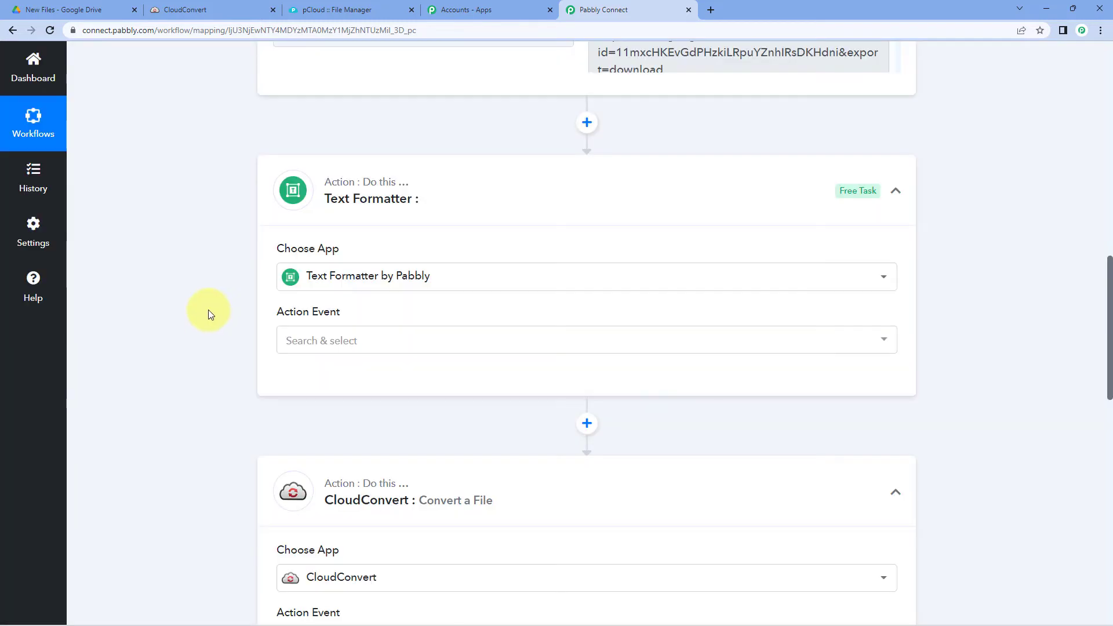
click(372, 344)
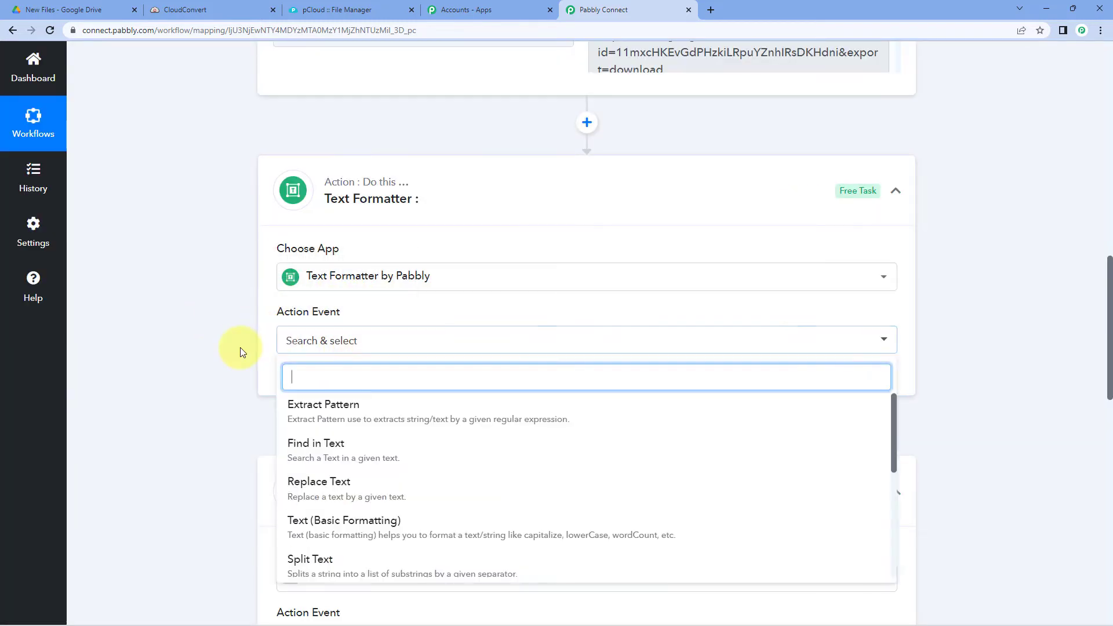
scroll(242, 348, down, 1)
click(323, 447)
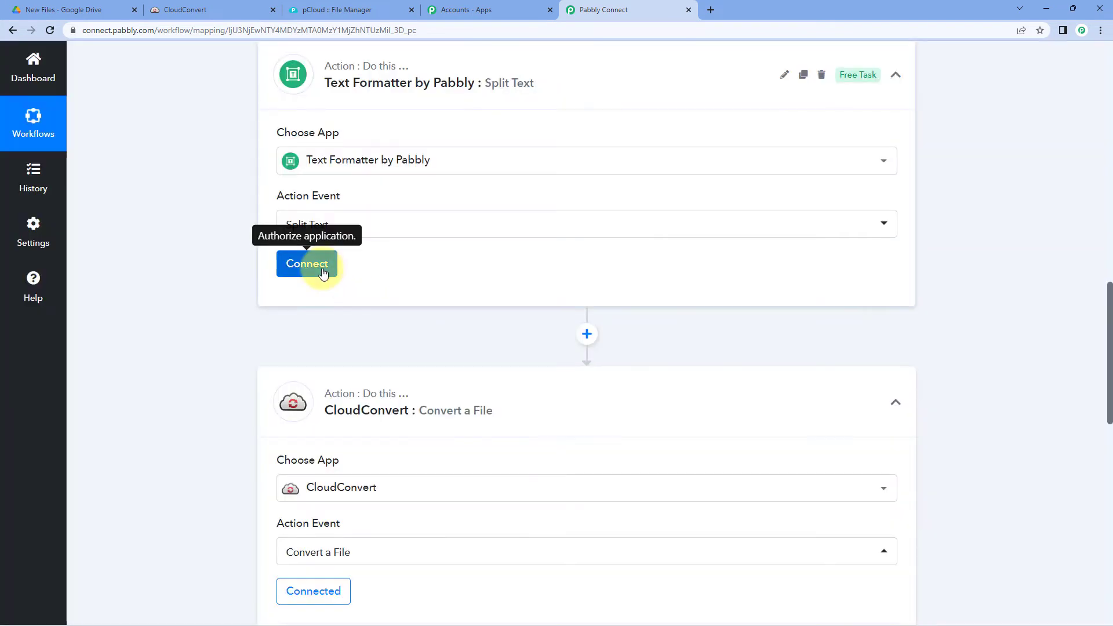
click(313, 268)
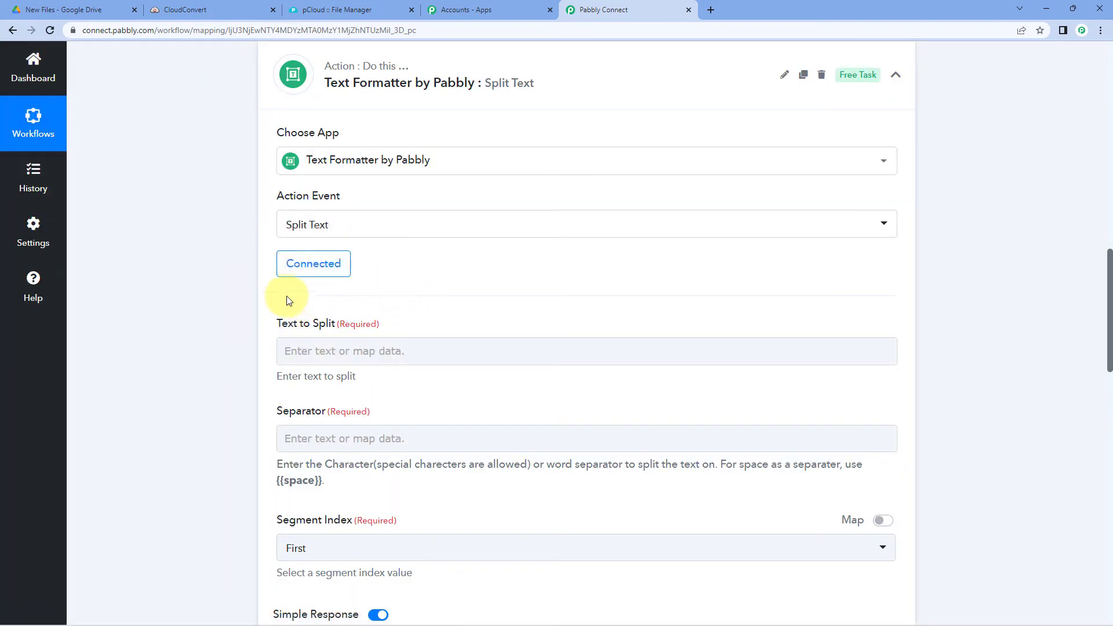
- Check the file name in the Google Drive trigger response and map Name as the Split Text action's Text to Split
scroll(462, 311, up, 7)
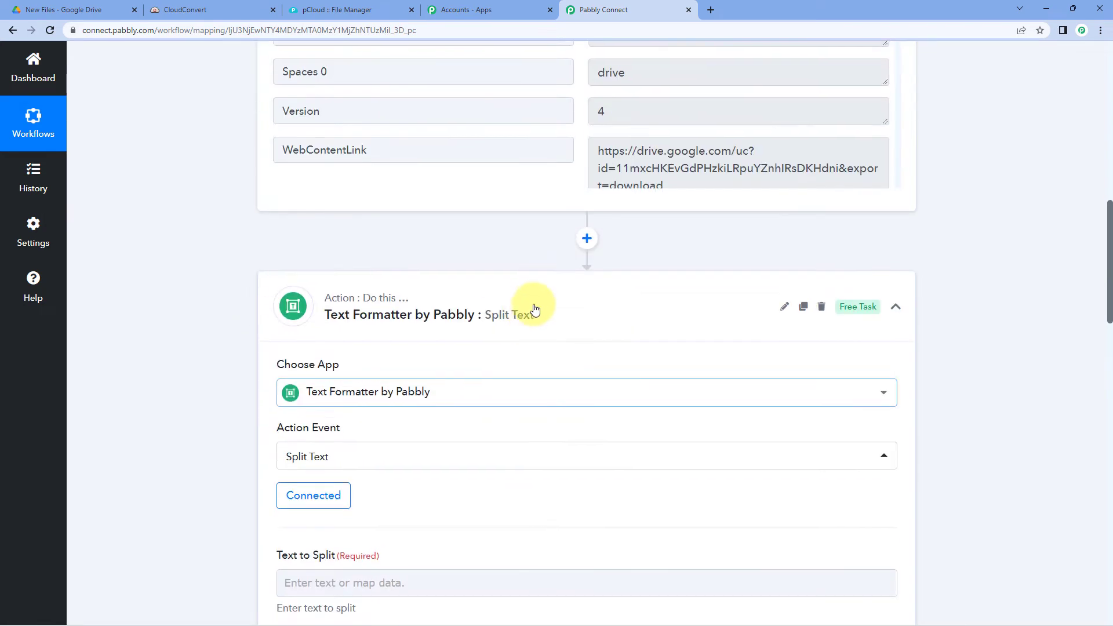
scroll(677, 194, up, 2)
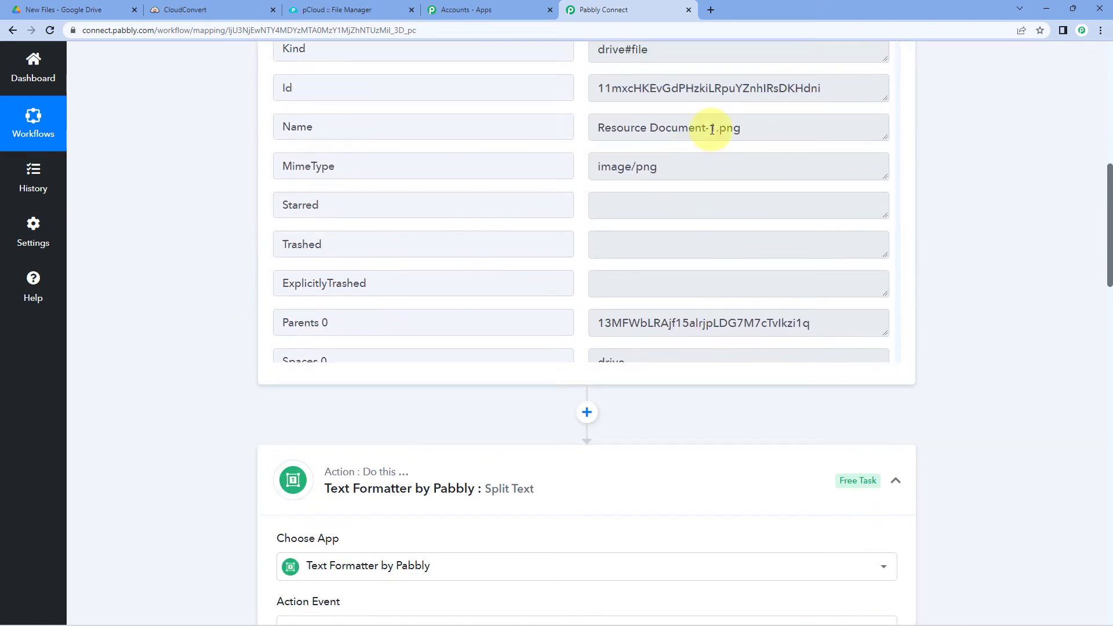
drag(716, 130, 598, 131)
drag(776, 134, 720, 134)
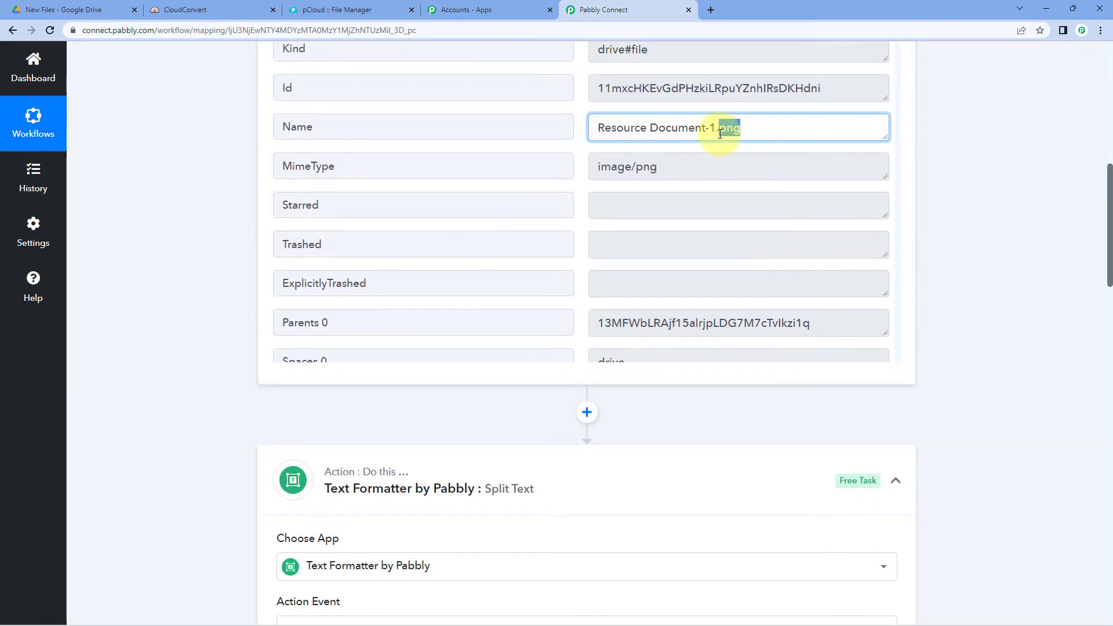
click(313, 128)
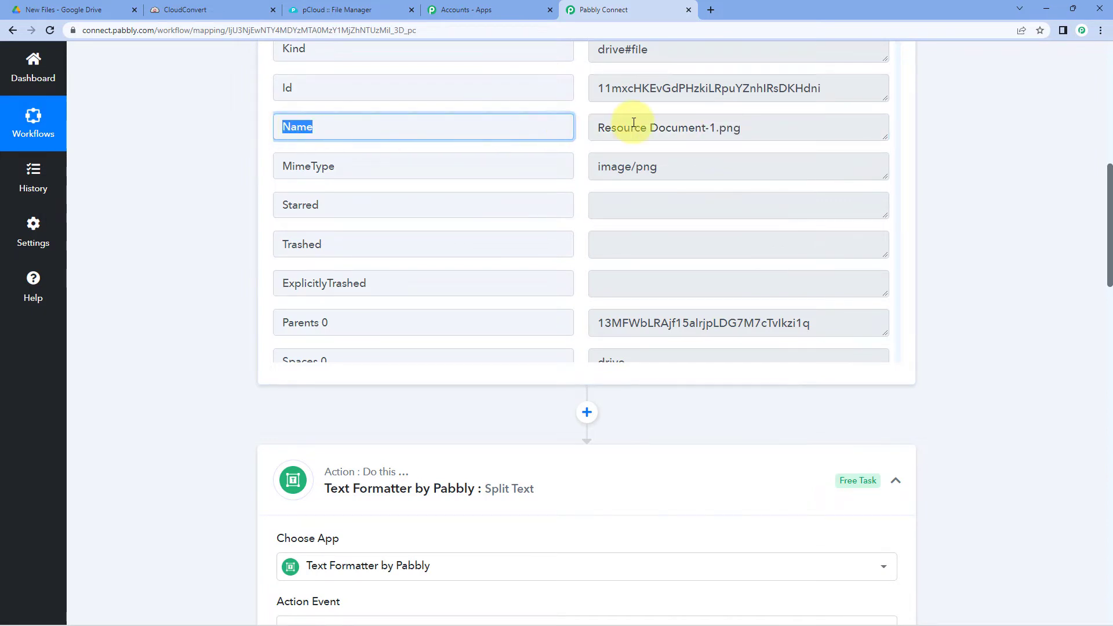
drag(596, 127, 766, 131)
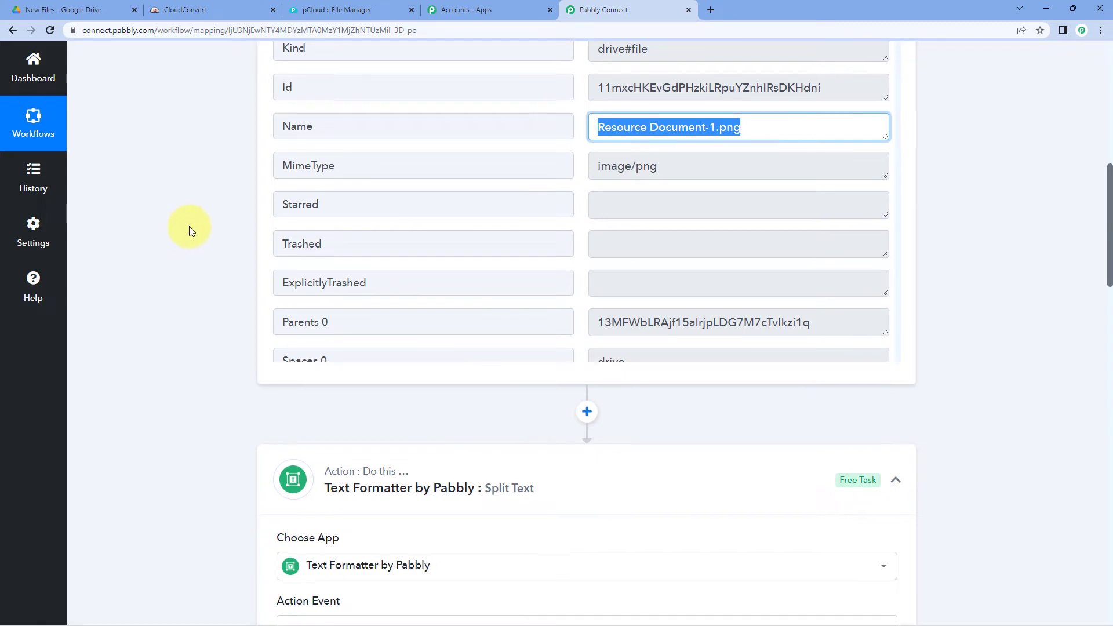
scroll(189, 226, down, 10)
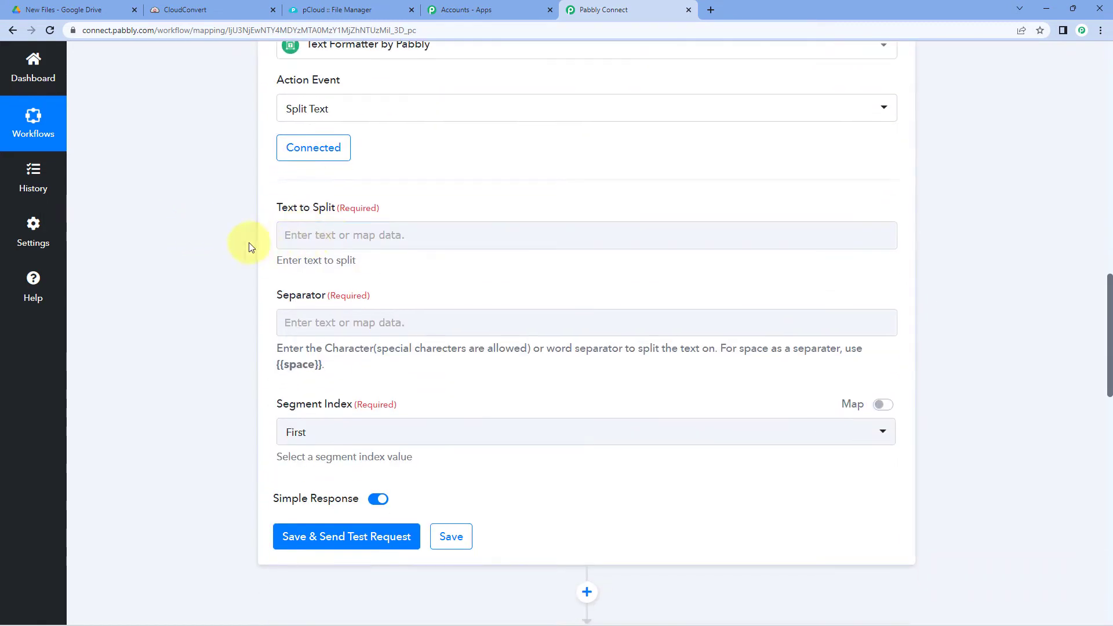
click(293, 236)
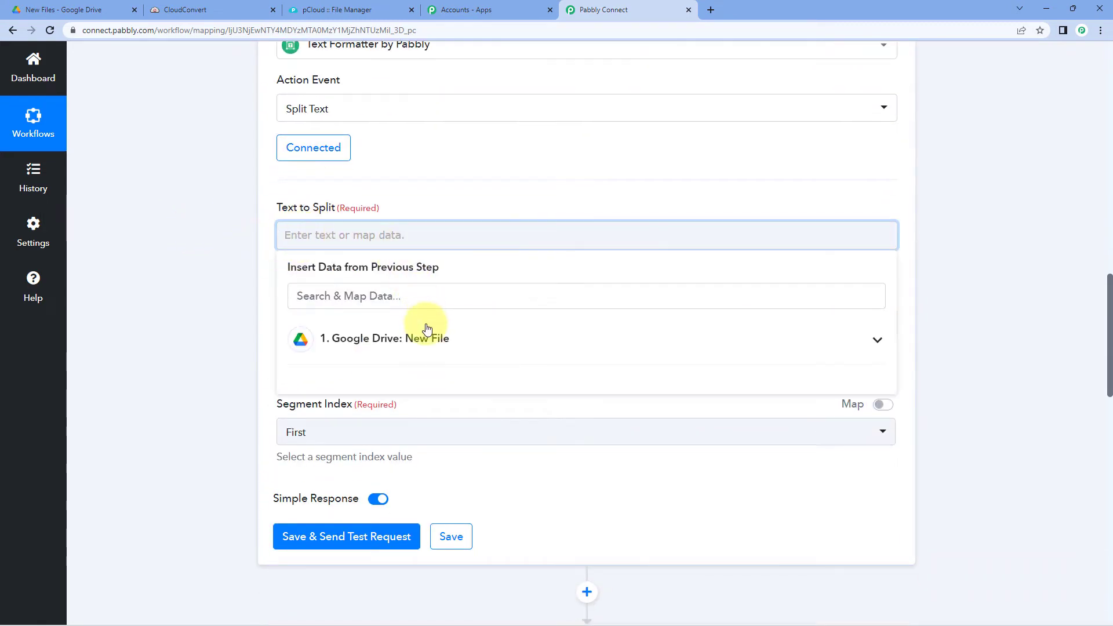
click(483, 340)
scroll(214, 332, down, 2)
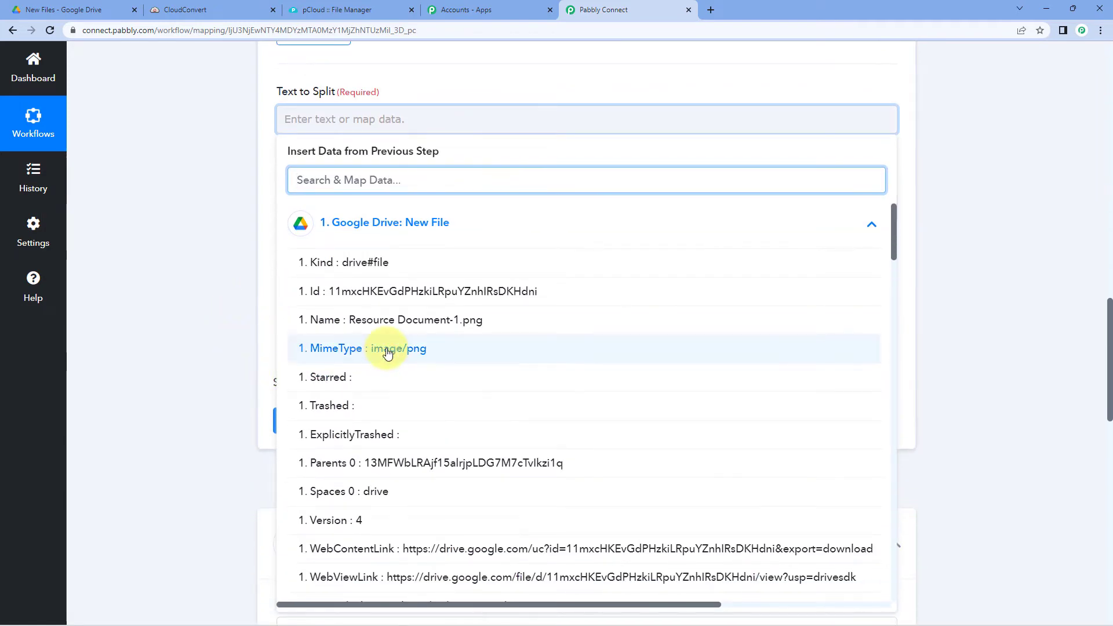
click(409, 328)
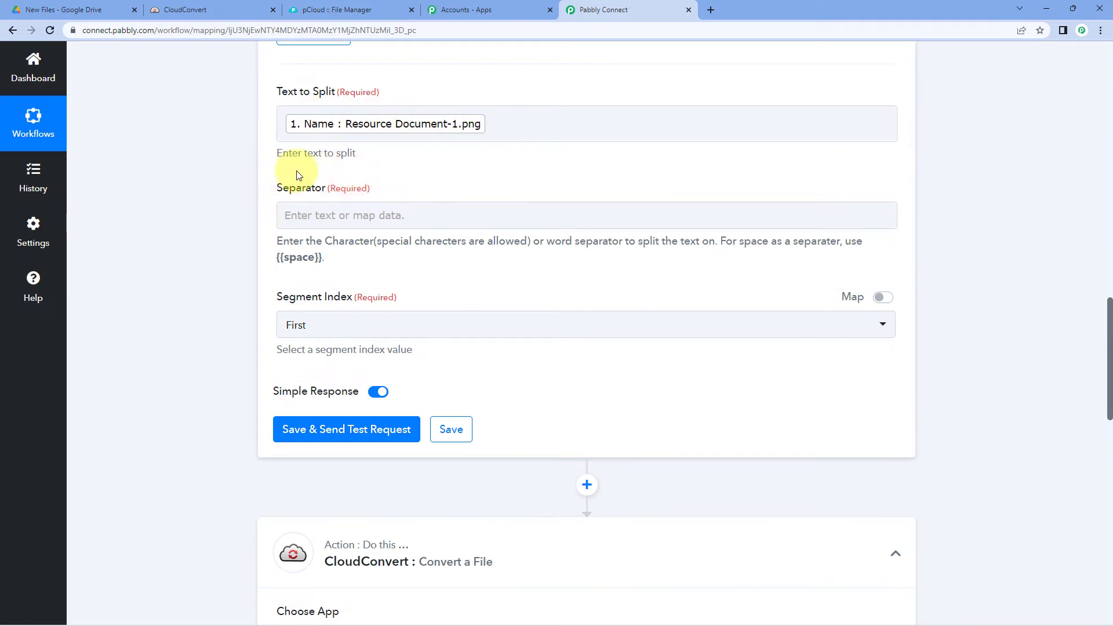
- Set the Split Text separator to "." and the Segment Index to All
click(318, 217)
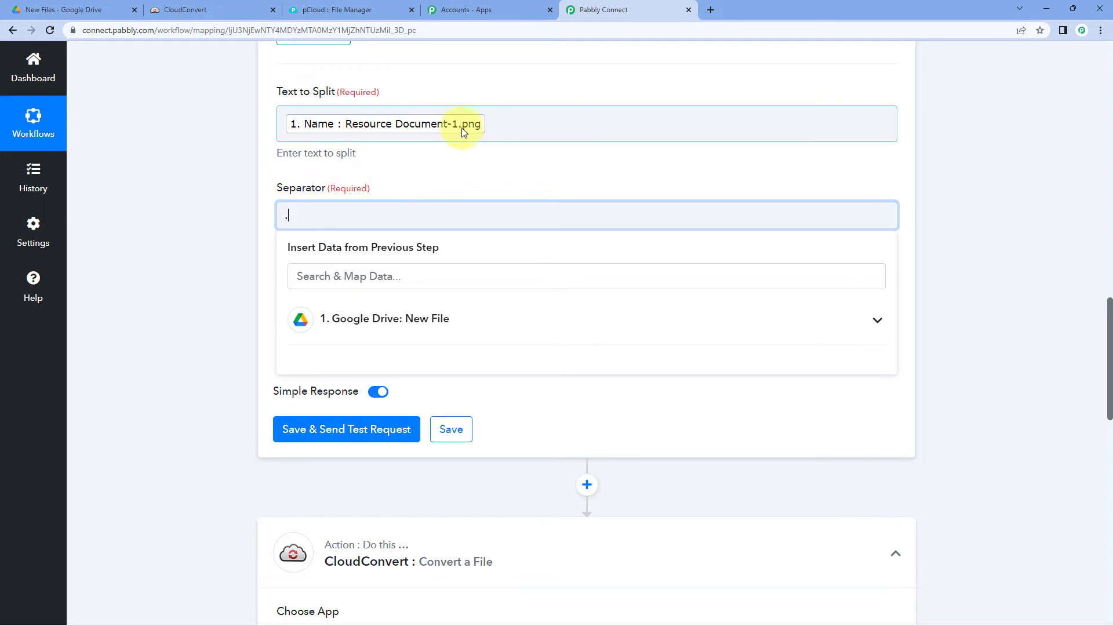
click(442, 164)
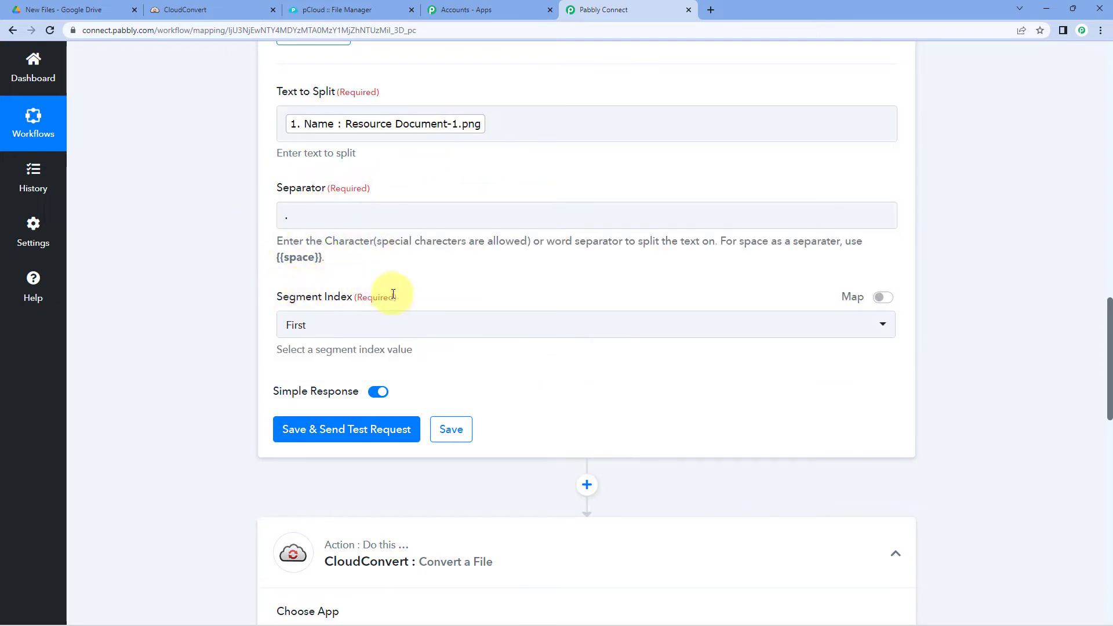
click(357, 325)
click(294, 491)
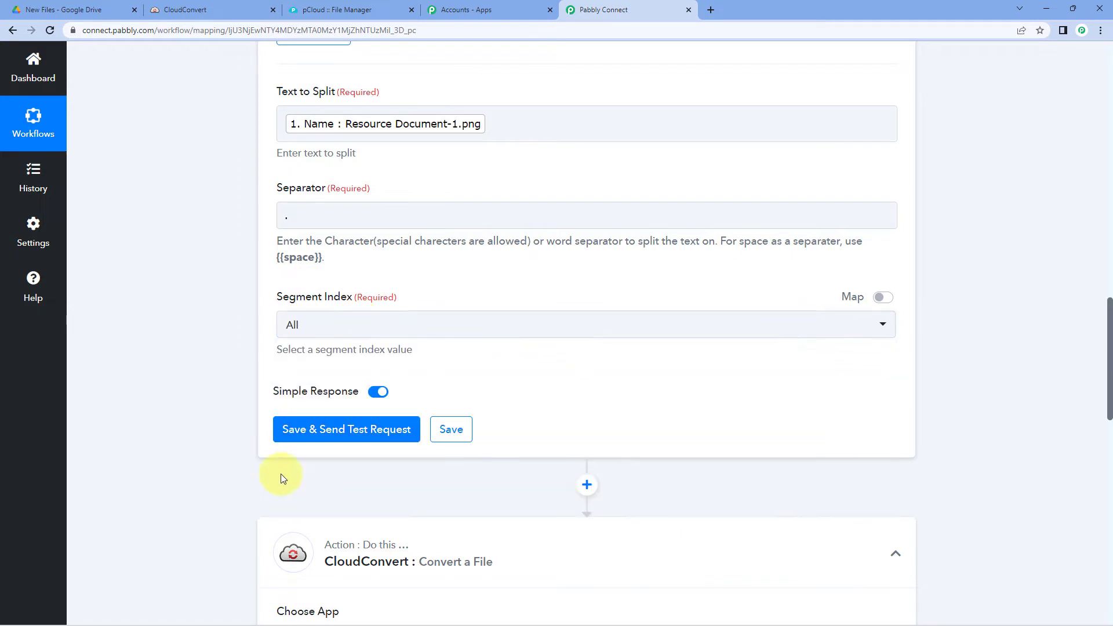
- Save the Split Text action and send its test request
click(343, 429)
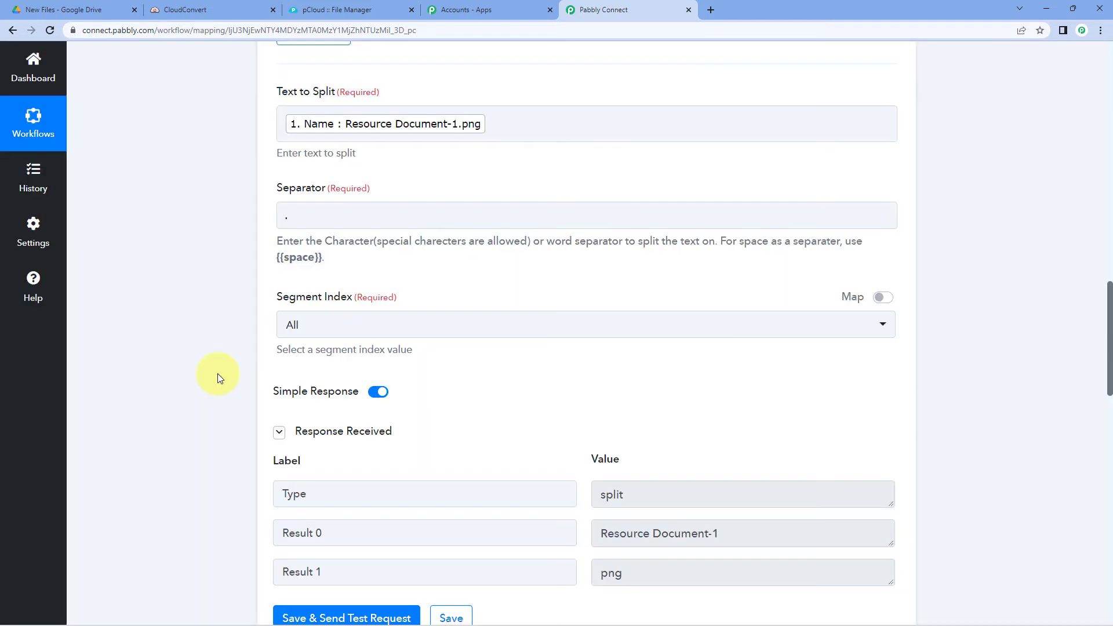
scroll(225, 371, down, 3)
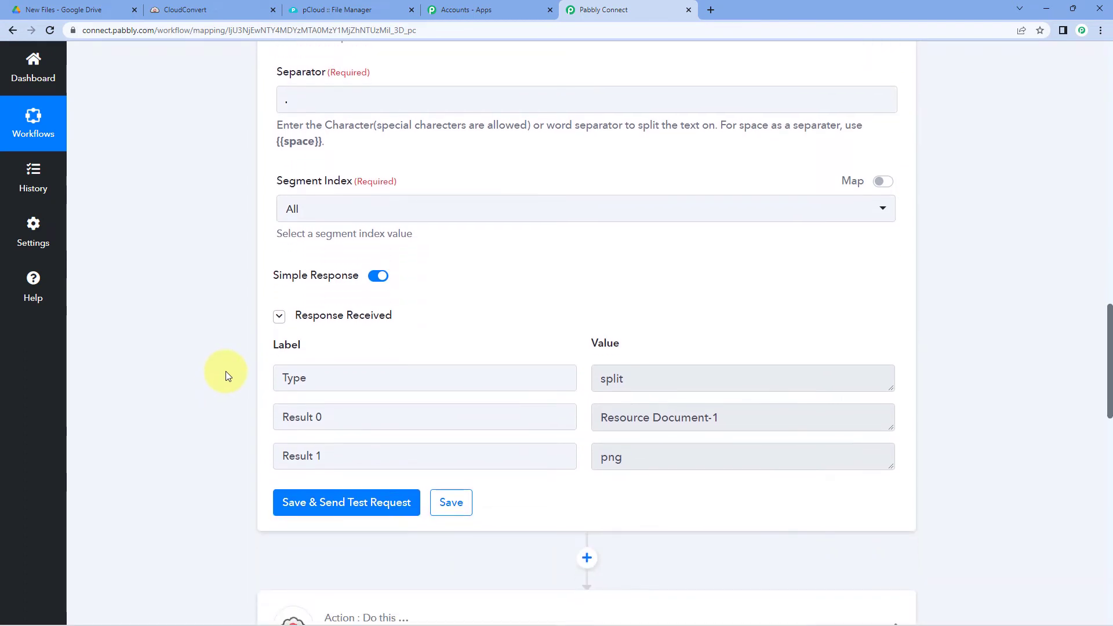
scroll(559, 268, up, 4)
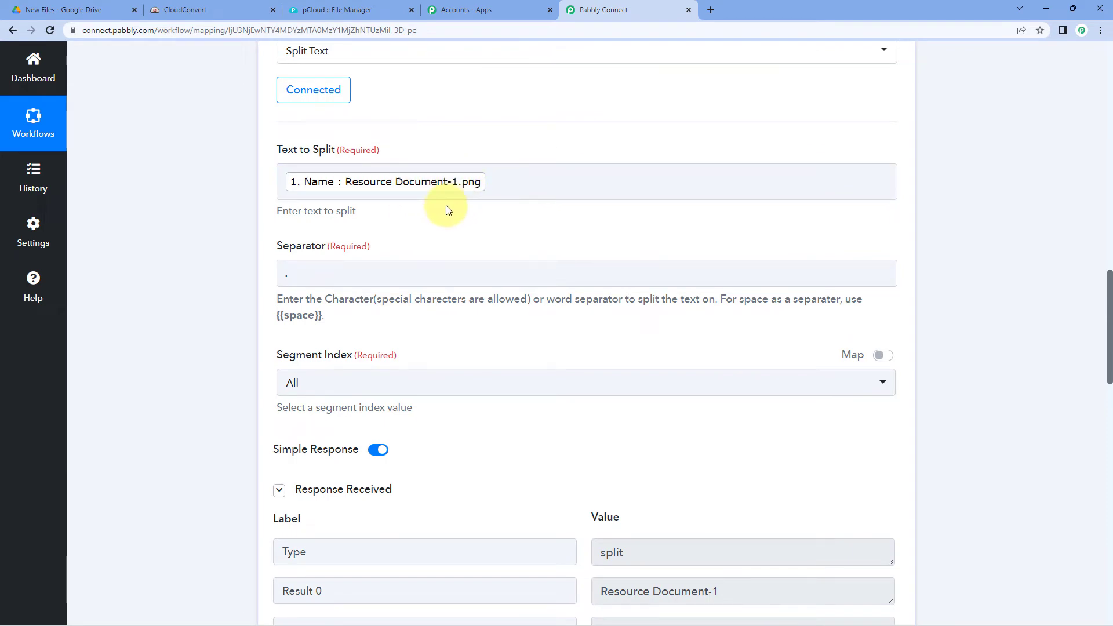
scroll(446, 210, down, 6)
- Examine the separated file name and extension in the Split Text response, Result 0 and Result 1
drag(758, 248, 597, 249)
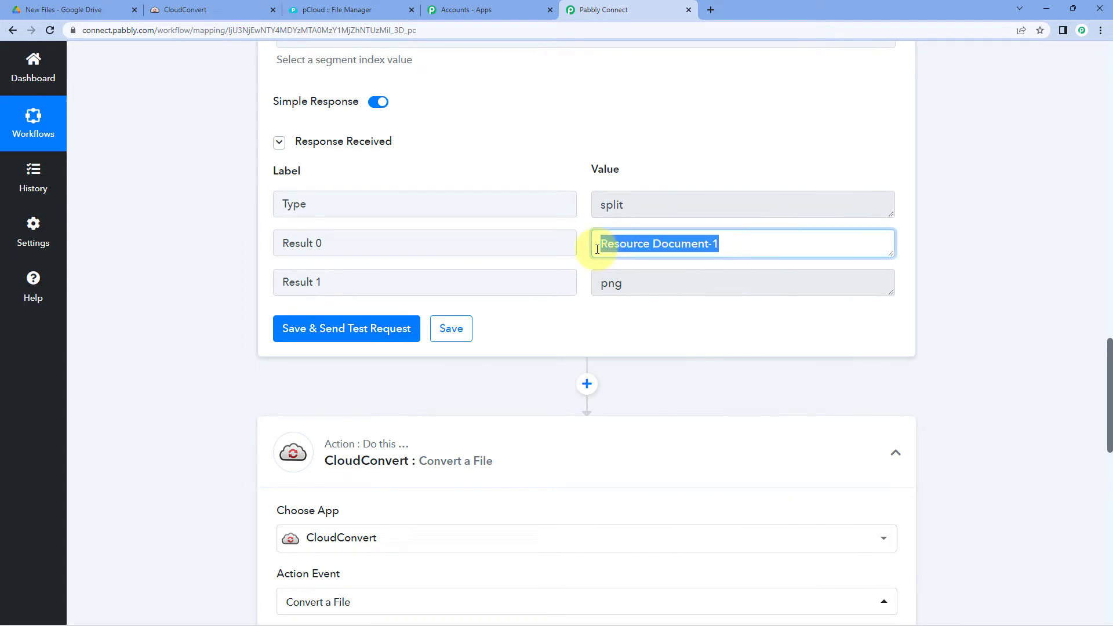
drag(626, 286, 592, 283)
click(587, 266)
click(583, 264)
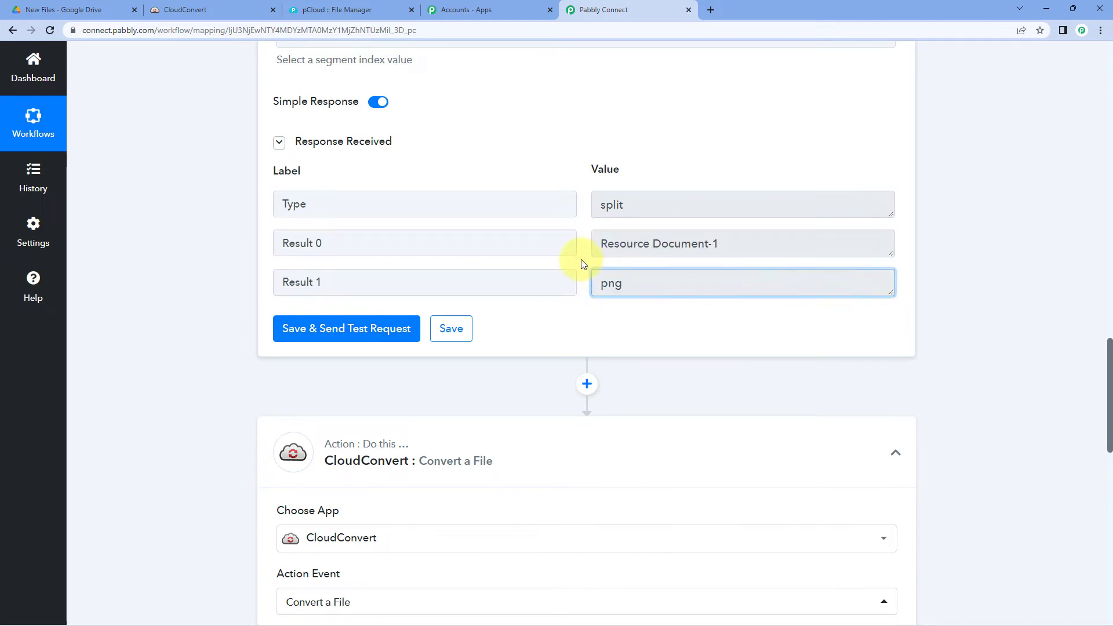
click(628, 284)
click(600, 316)
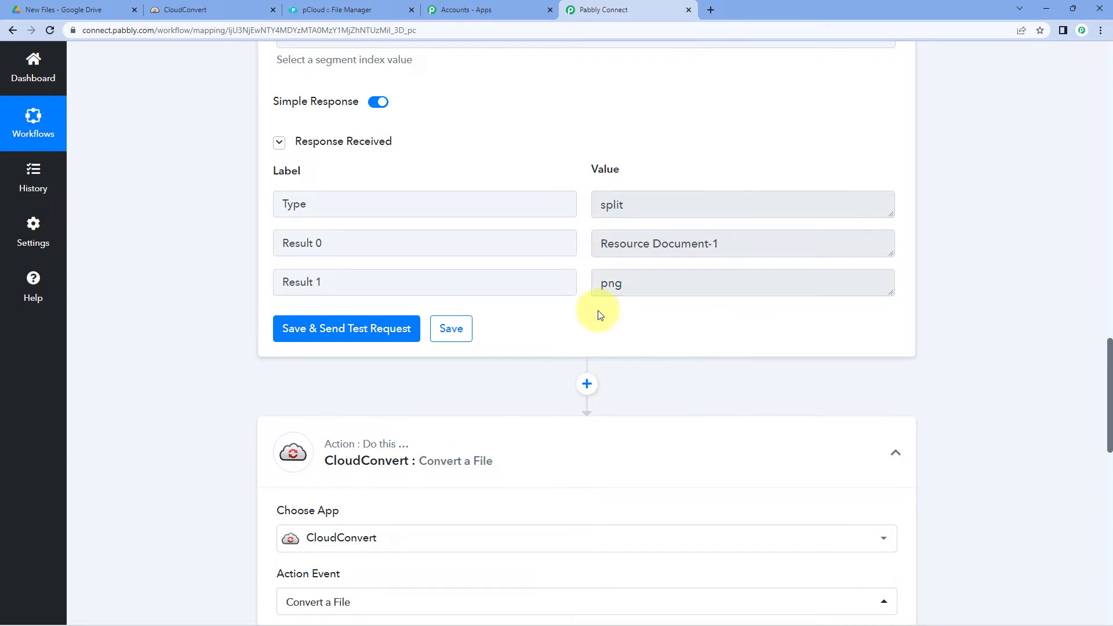
drag(638, 288, 581, 284)
click(598, 314)
click(581, 317)
- Reopen the CloudConvert action's connection settings and save the existing connection CloudConvert #8
scroll(582, 317, down, 6)
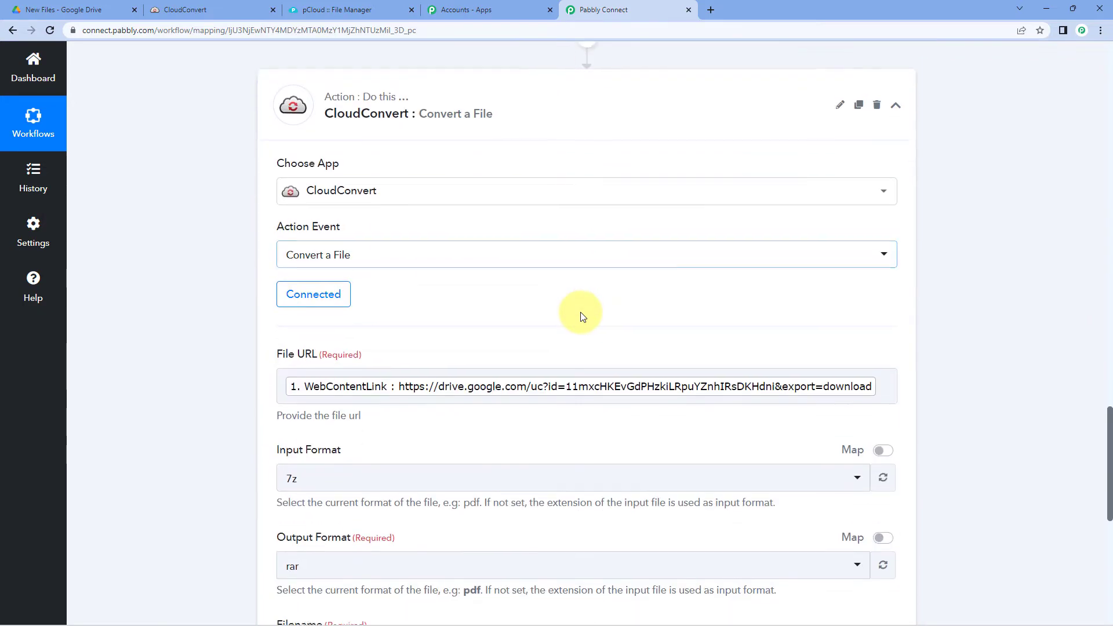
scroll(581, 317, down, 3)
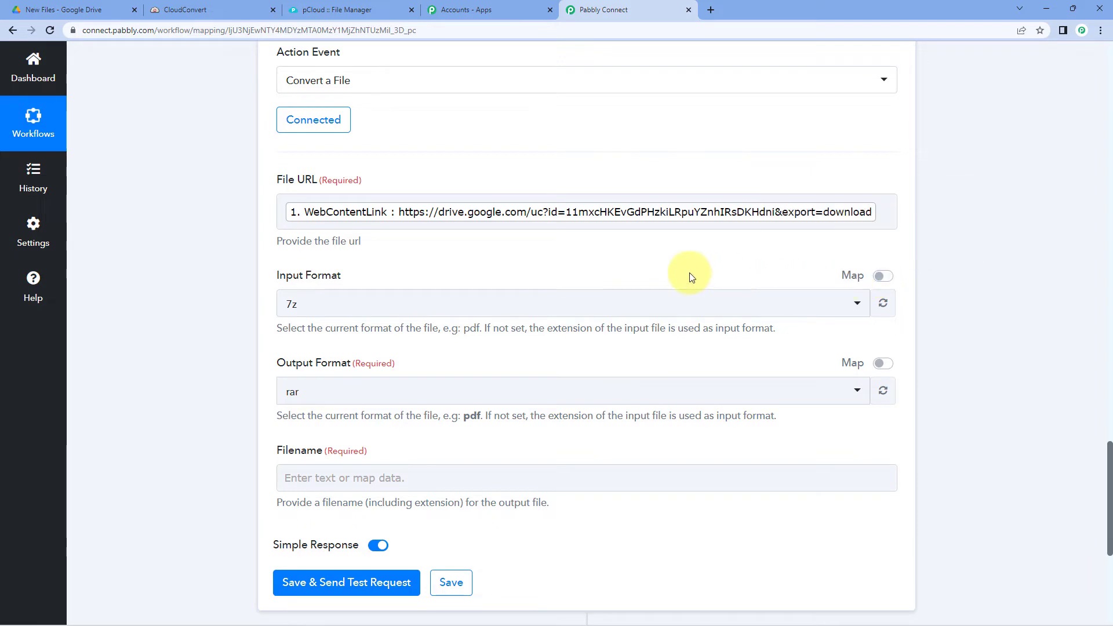
click(341, 126)
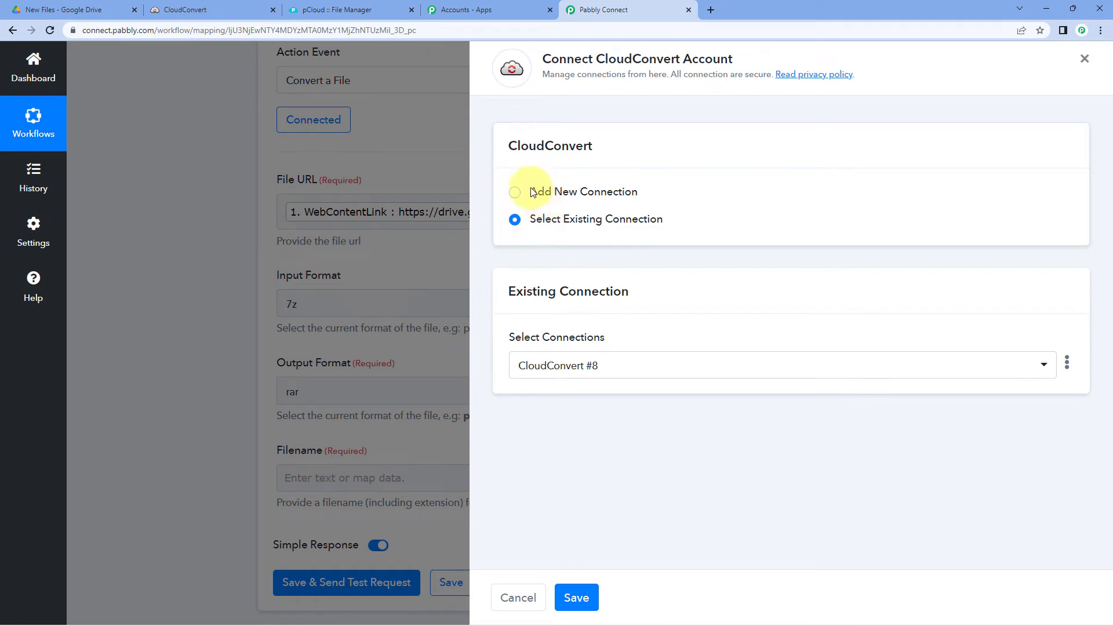
click(571, 597)
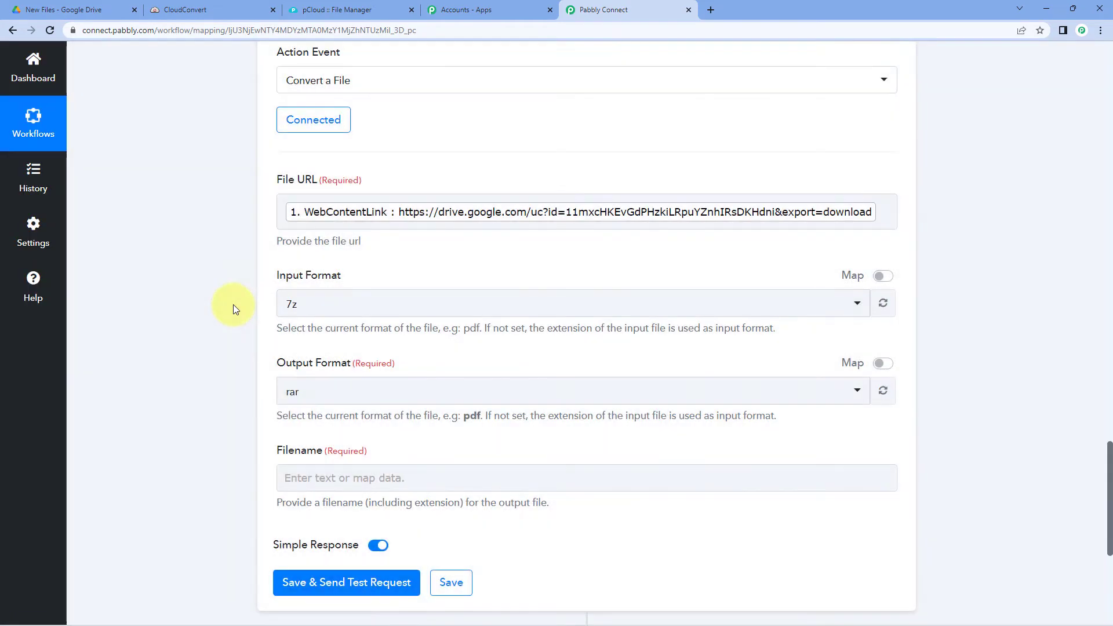
- Enable mapping for the CloudConvert Input Format and replace its value with Result 1 from the Split Text action
click(880, 277)
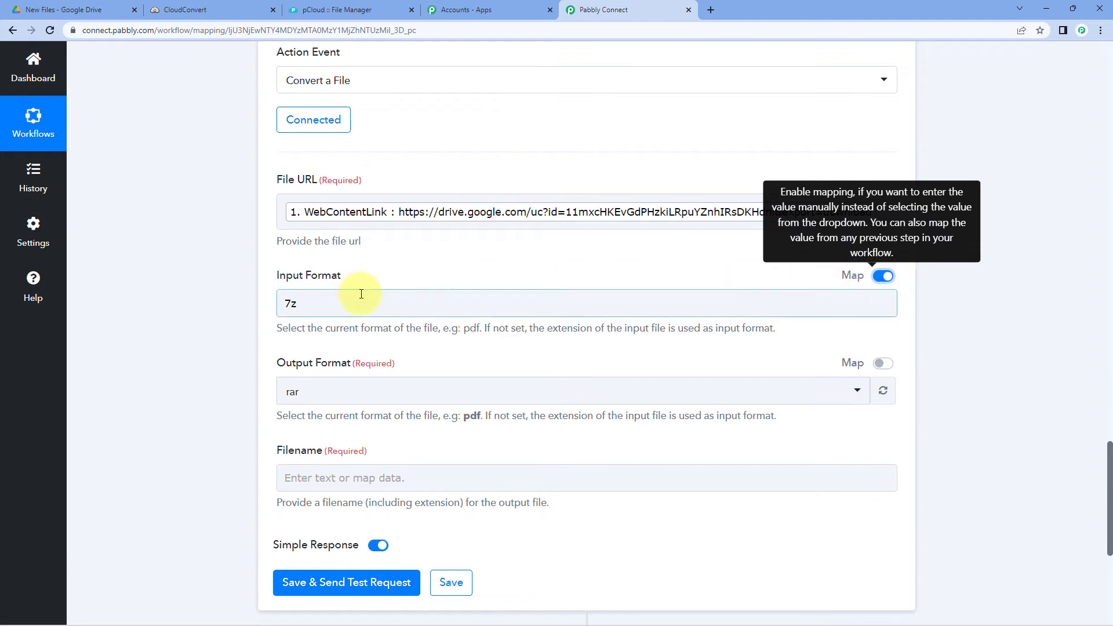
drag(358, 299, 267, 303)
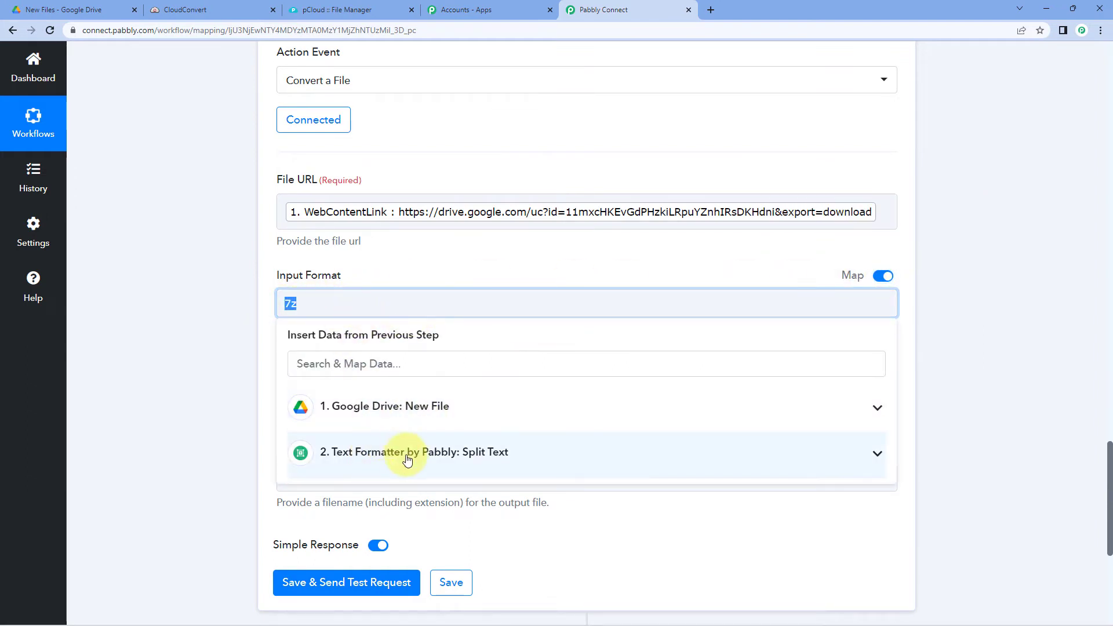
click(386, 451)
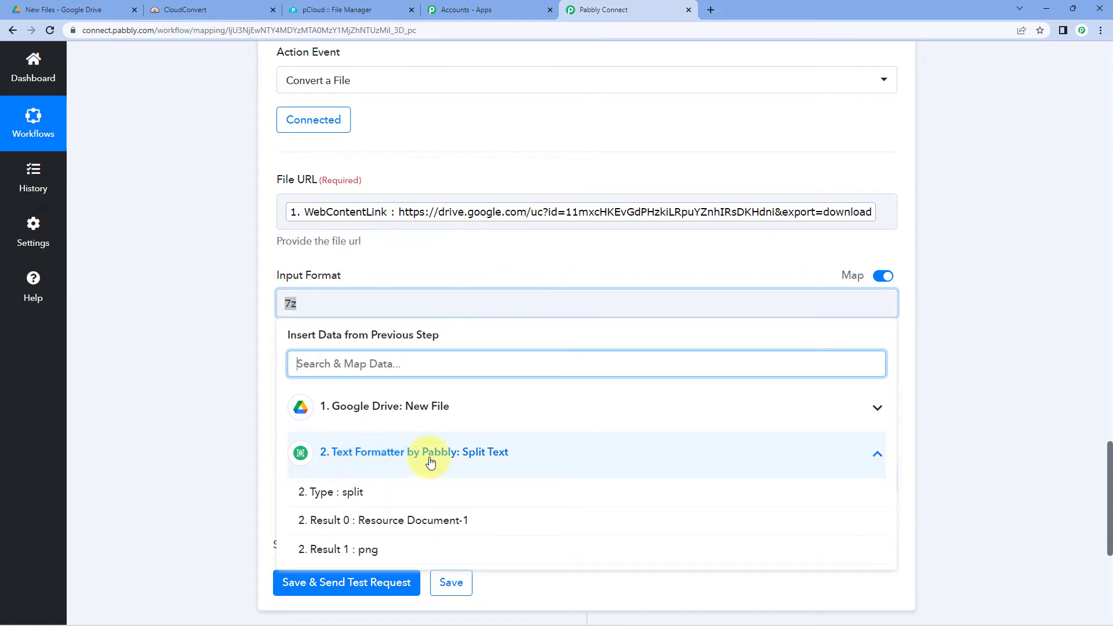
click(385, 550)
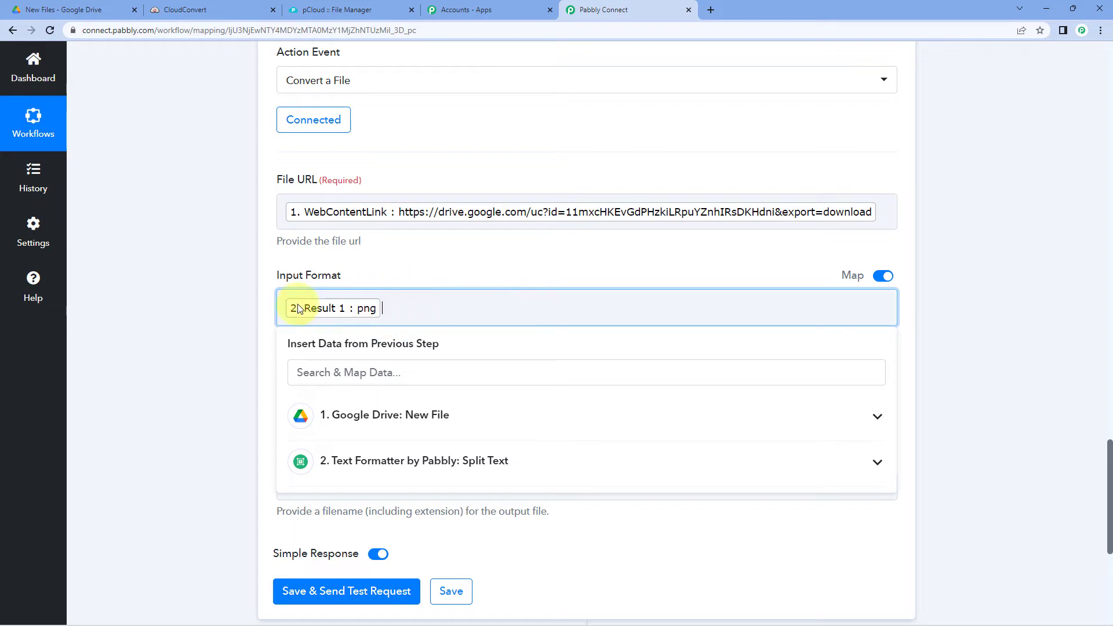
click(238, 308)
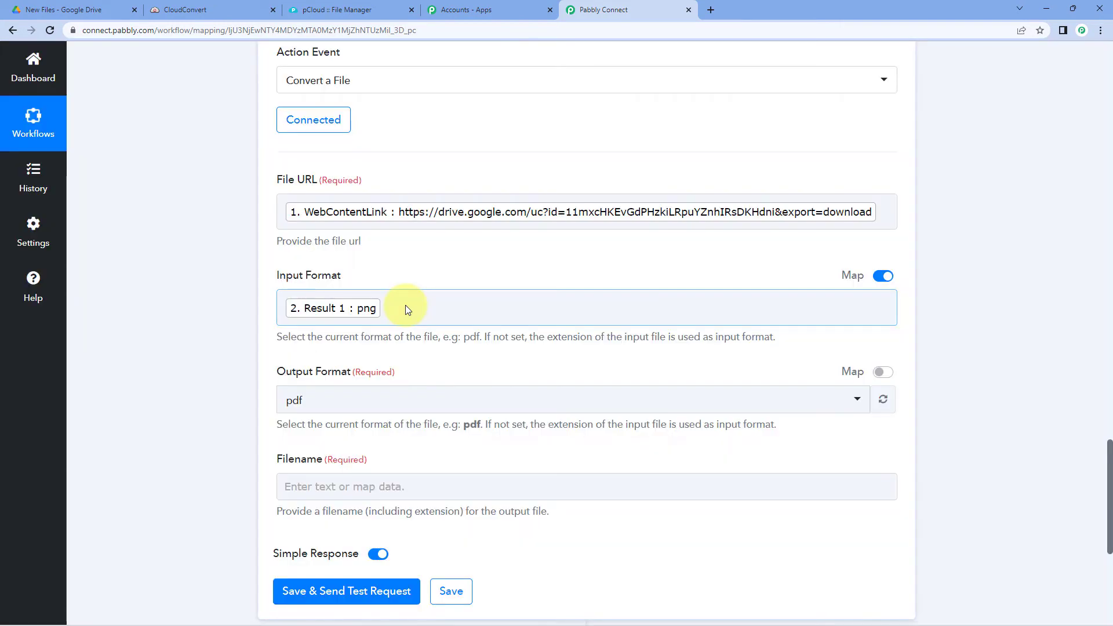
- Review the available output formats for the CloudConvert action and set Output Format to pdf
scroll(388, 273, up, 1)
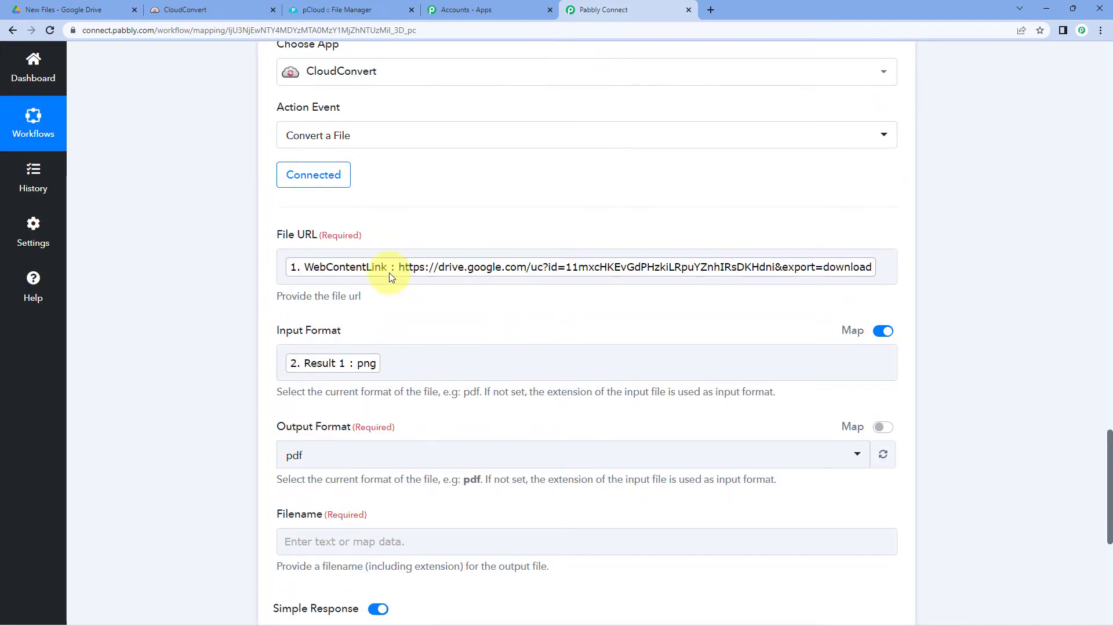
scroll(390, 272, down, 2)
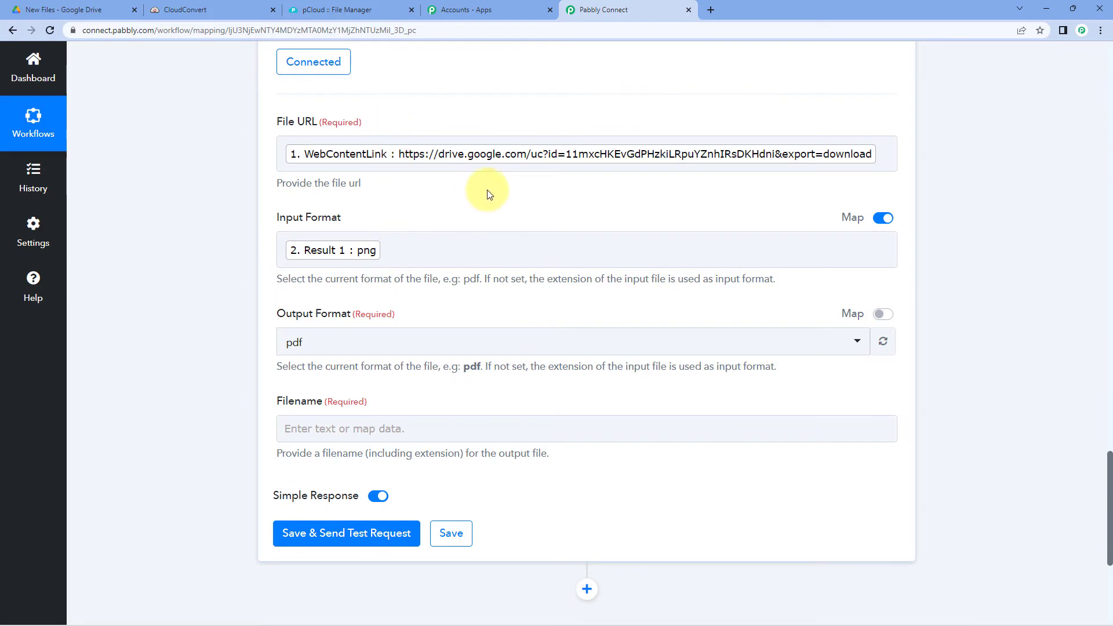
scroll(347, 209, down, 2)
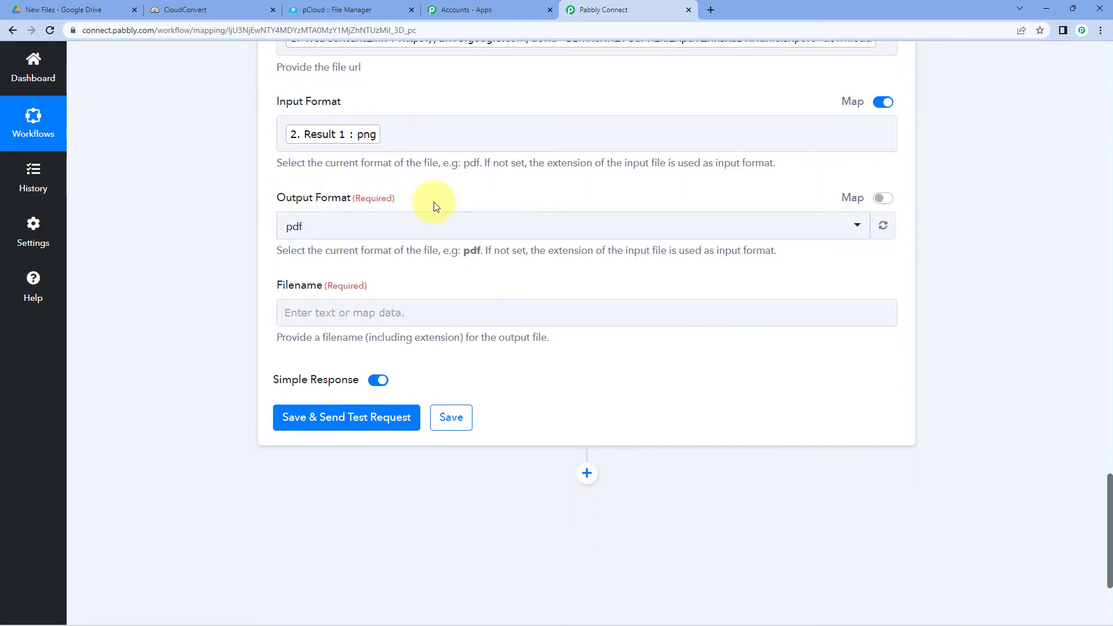
click(390, 139)
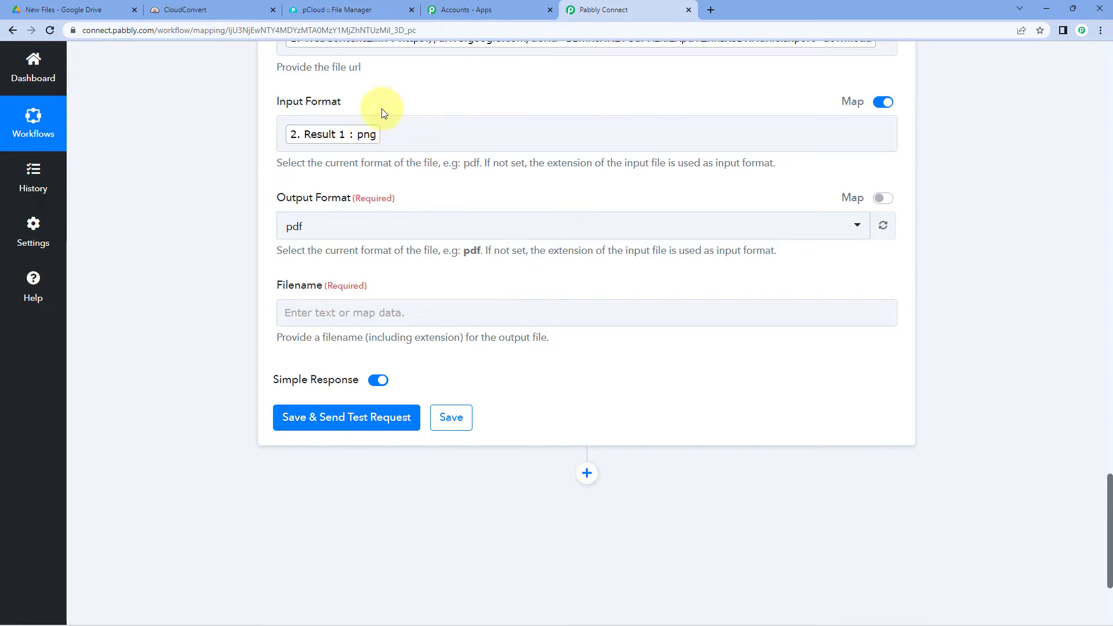
click(416, 225)
scroll(244, 256, down, 2)
scroll(372, 225, down, 1)
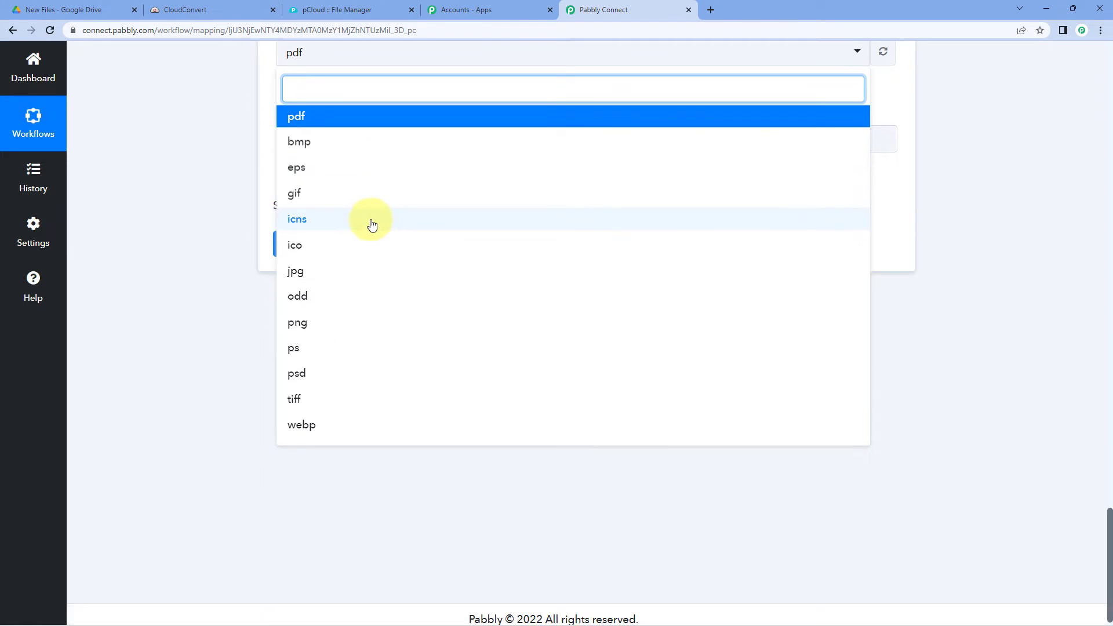
scroll(341, 257, up, 1)
scroll(376, 296, up, 1)
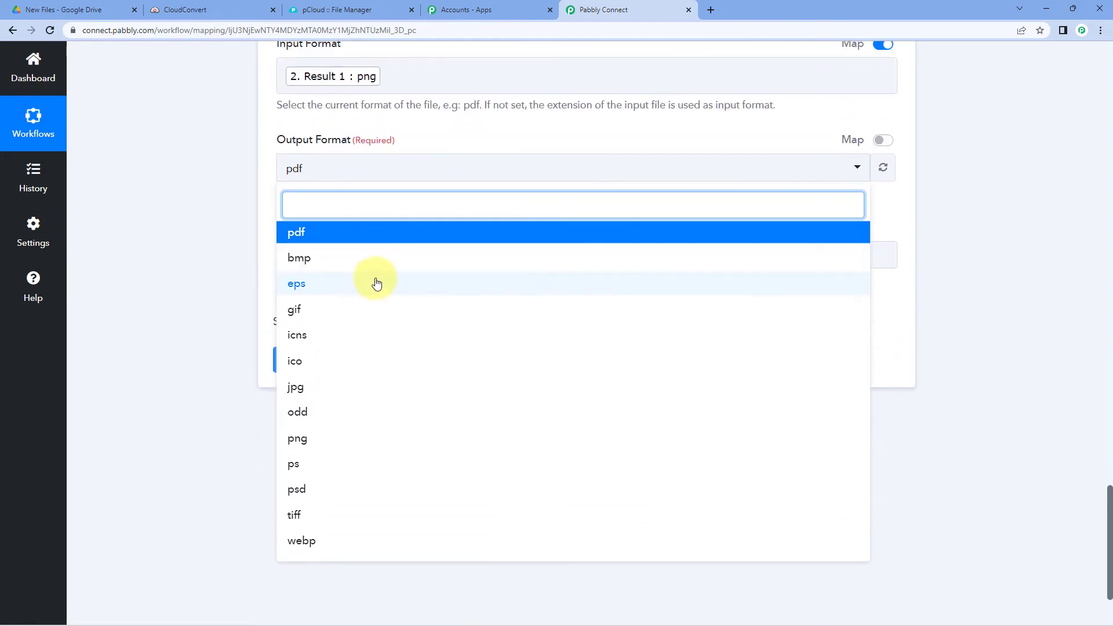
click(299, 238)
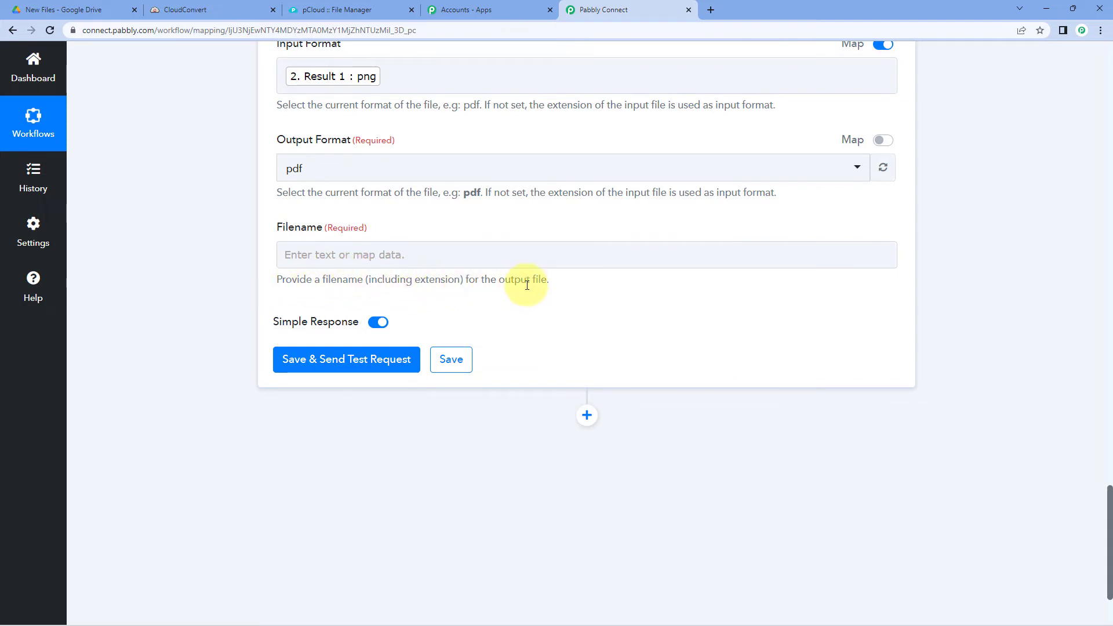
scroll(443, 218, up, 1)
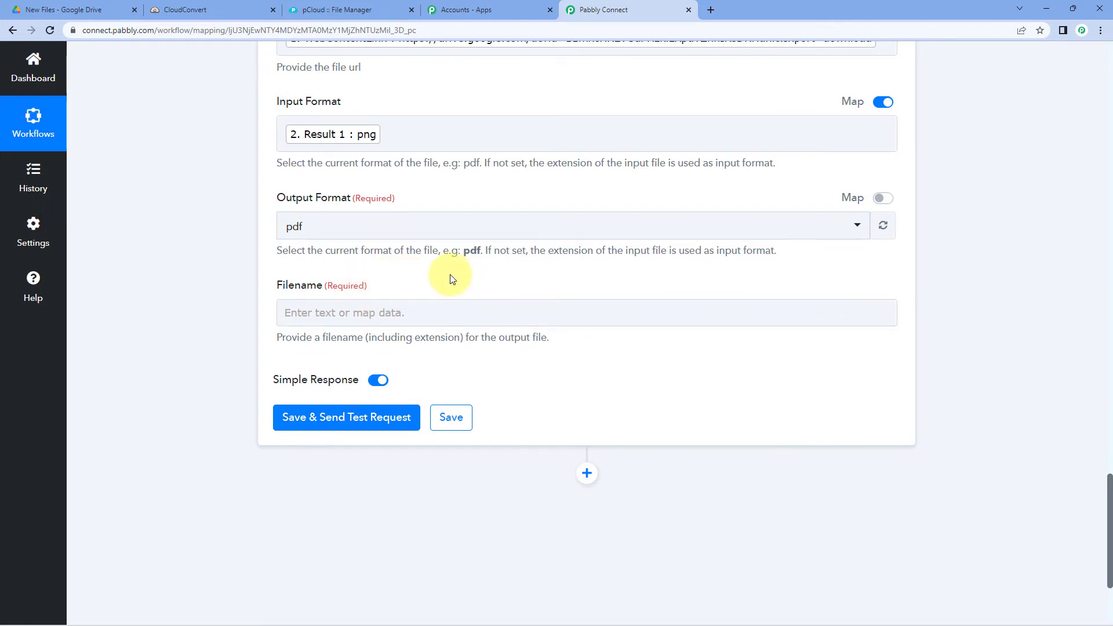
click(318, 229)
- Check the file name without extension in the Split Text response, Result 0, for use as the CloudConvert Filename
scroll(522, 186, up, 5)
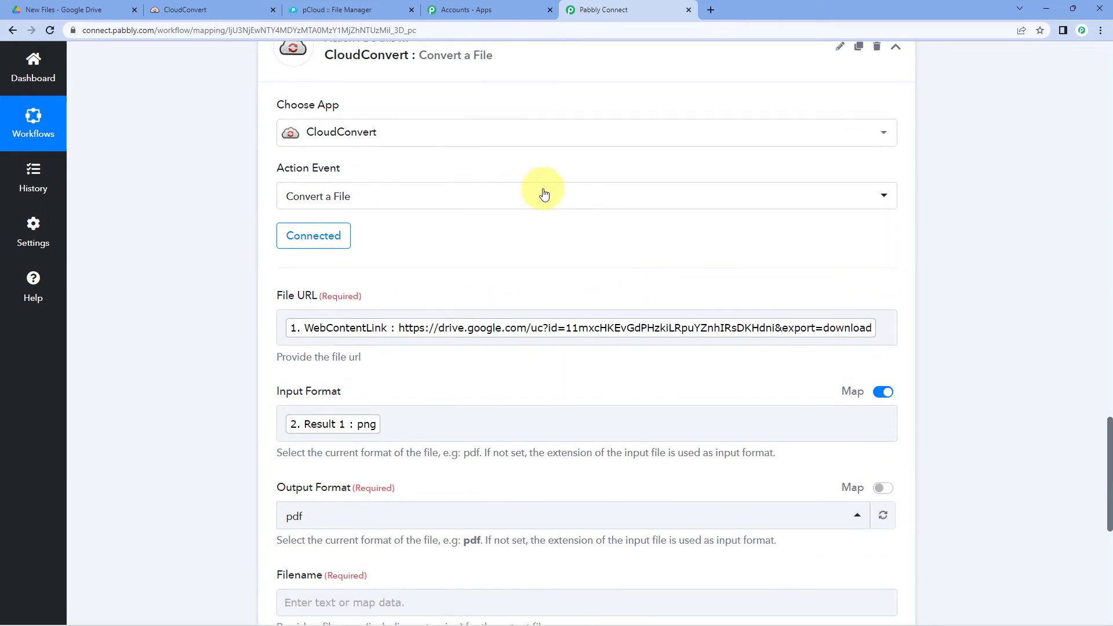
scroll(544, 195, up, 4)
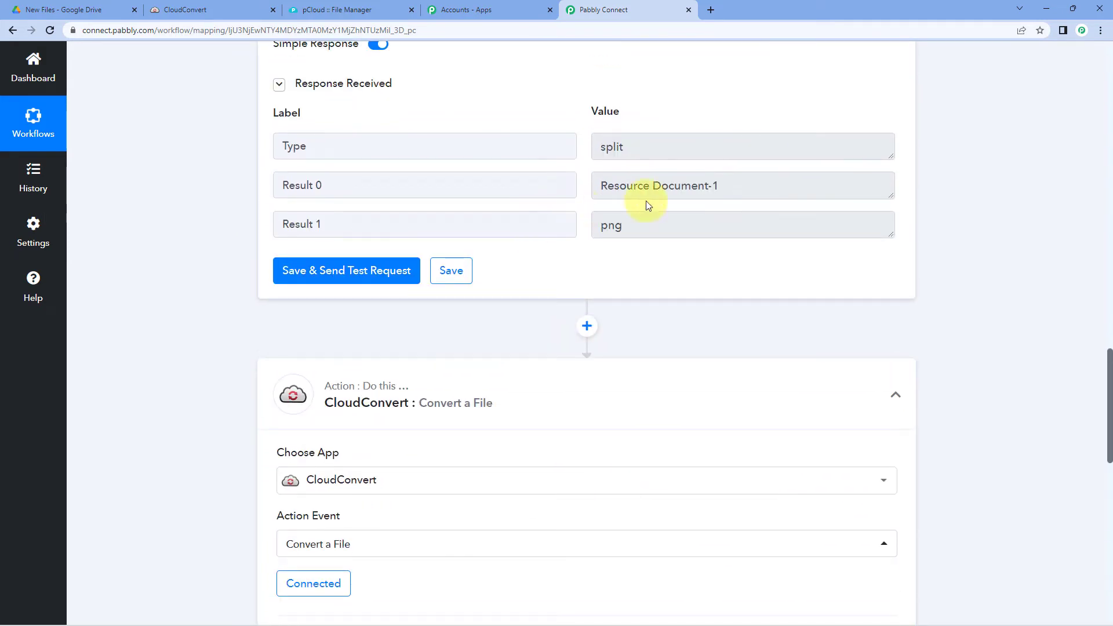
drag(736, 190, 592, 190)
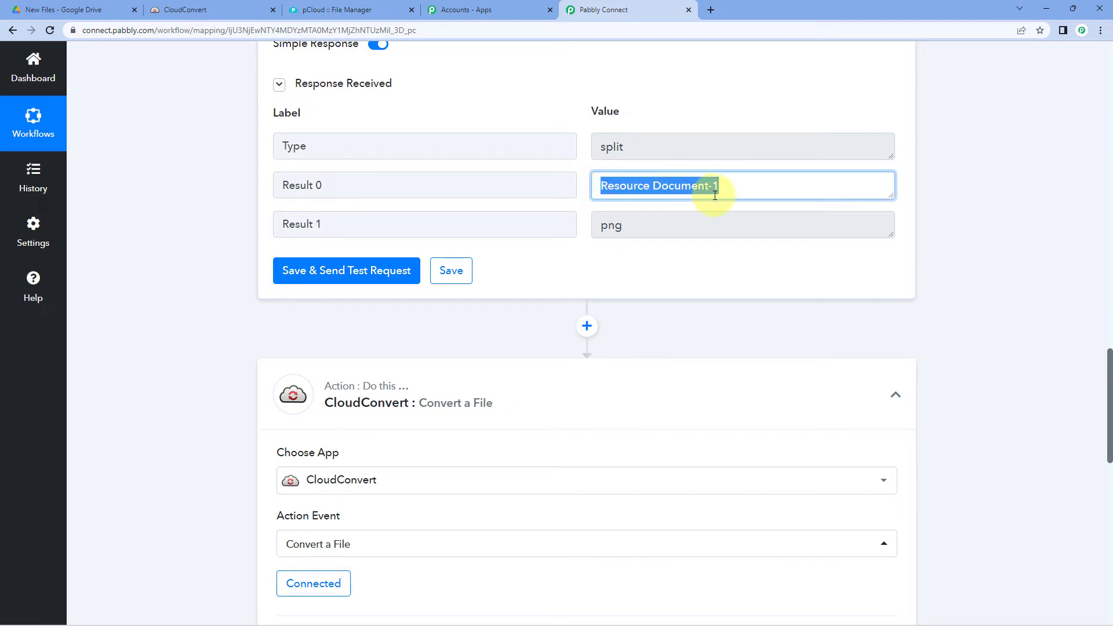
drag(726, 188, 596, 185)
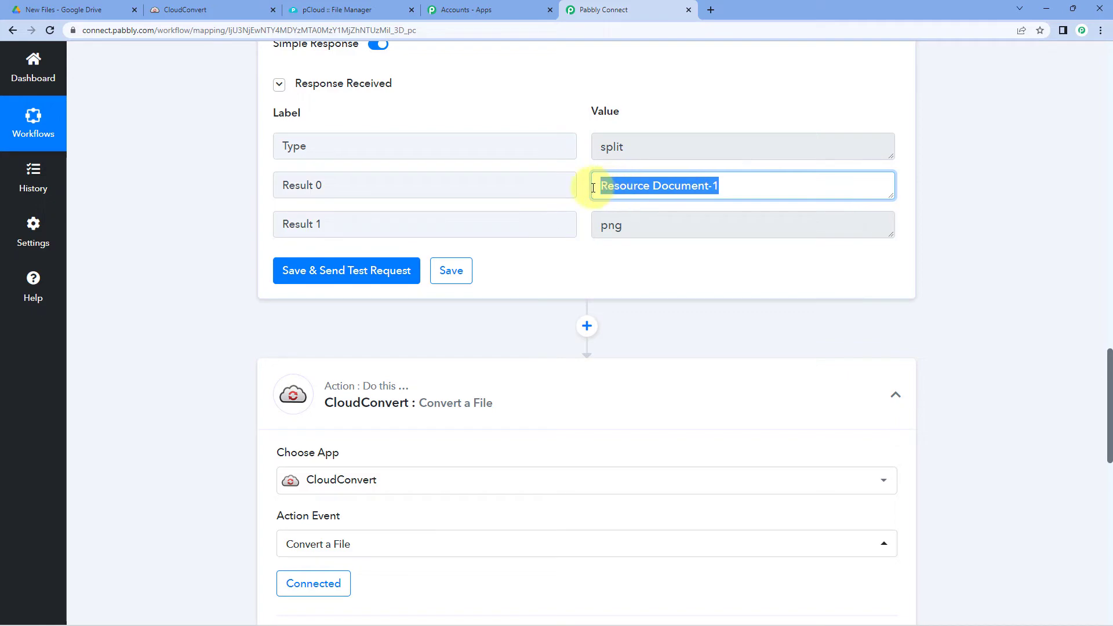
click(742, 187)
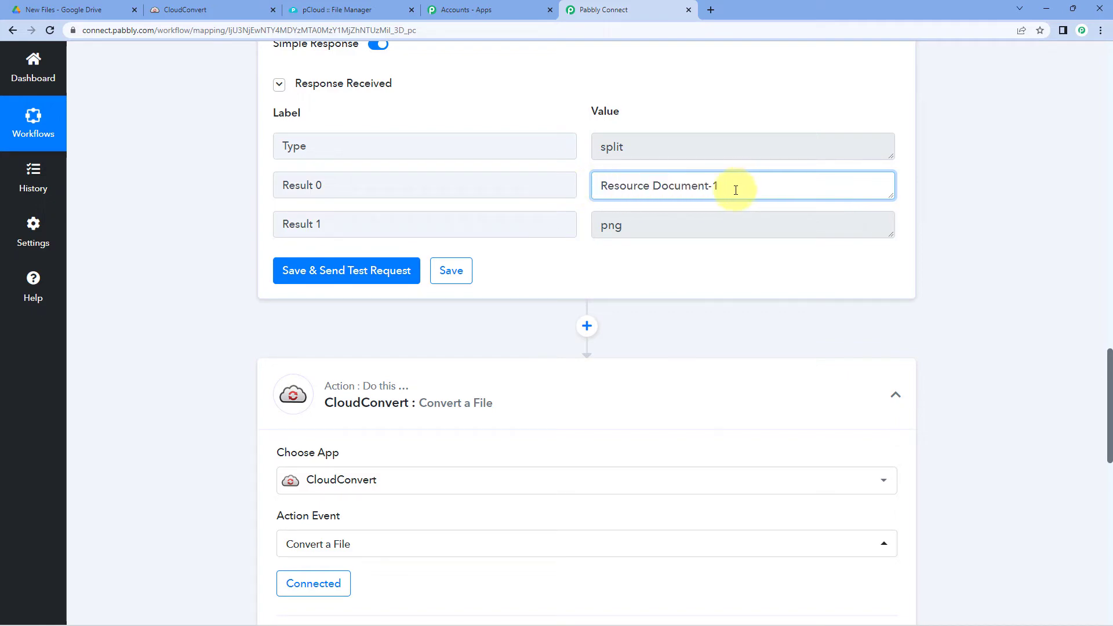
drag(736, 190, 582, 193)
click(571, 194)
scroll(222, 332, down, 1)
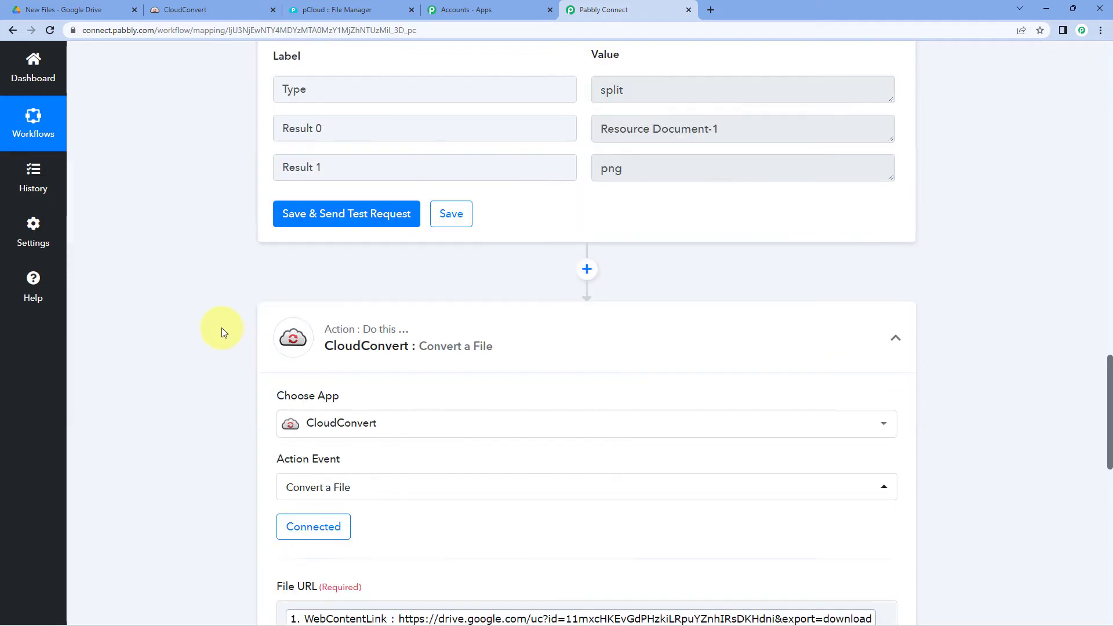
- Set the CloudConvert Filename to Result 0 from the Split Text action followed by .pdf, and save and send a test request
scroll(221, 328, down, 10)
scroll(278, 296, down, 1)
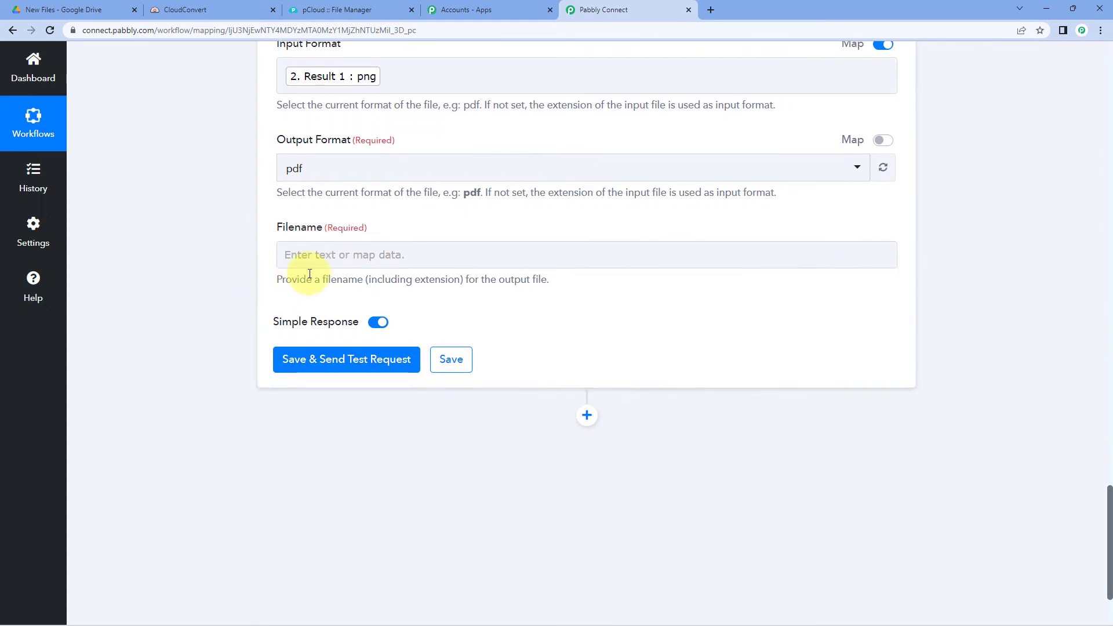
click(322, 253)
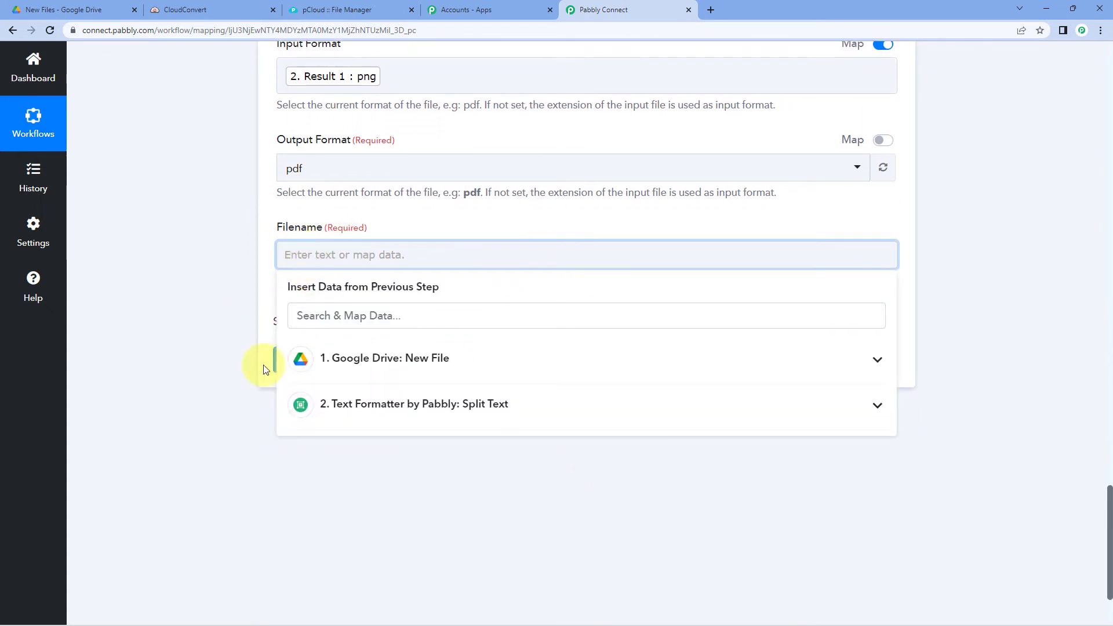
click(393, 410)
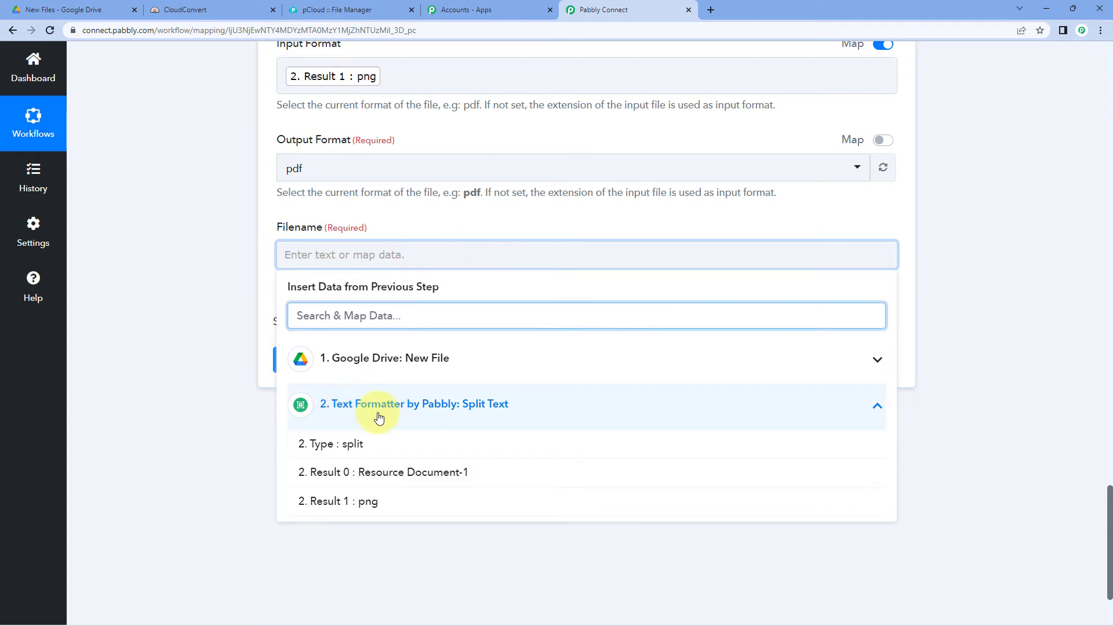
click(362, 477)
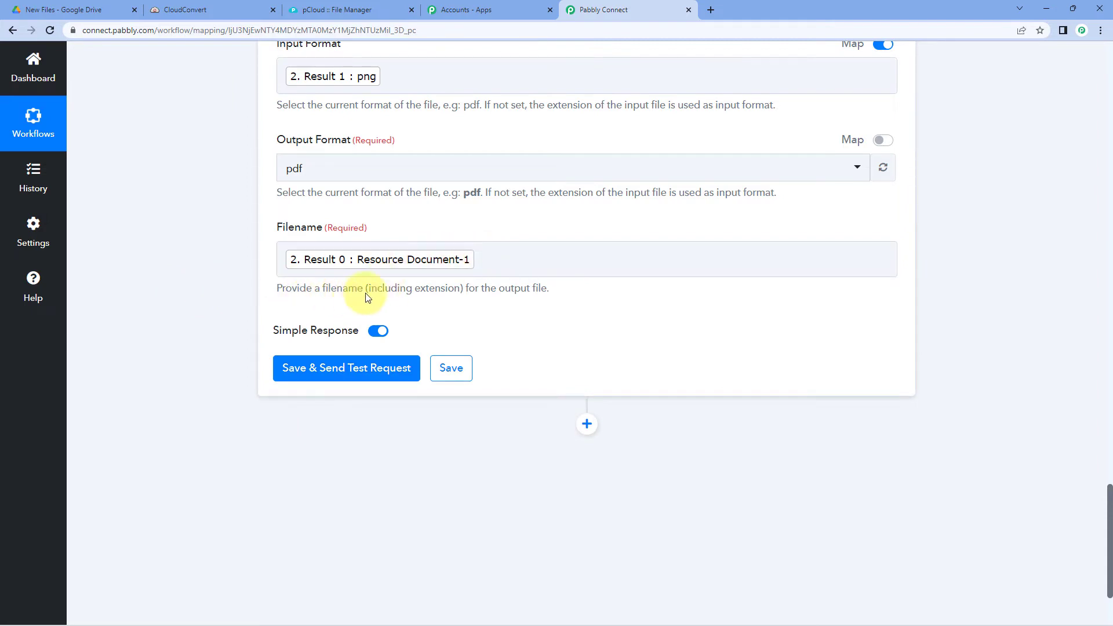
drag(383, 288, 461, 298)
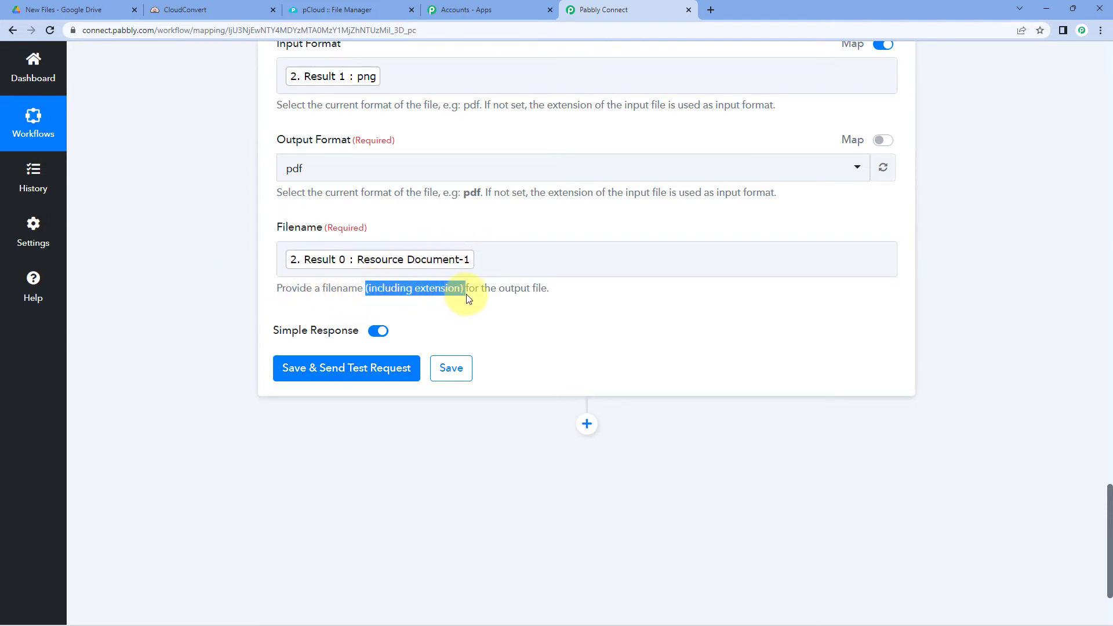
click(489, 252)
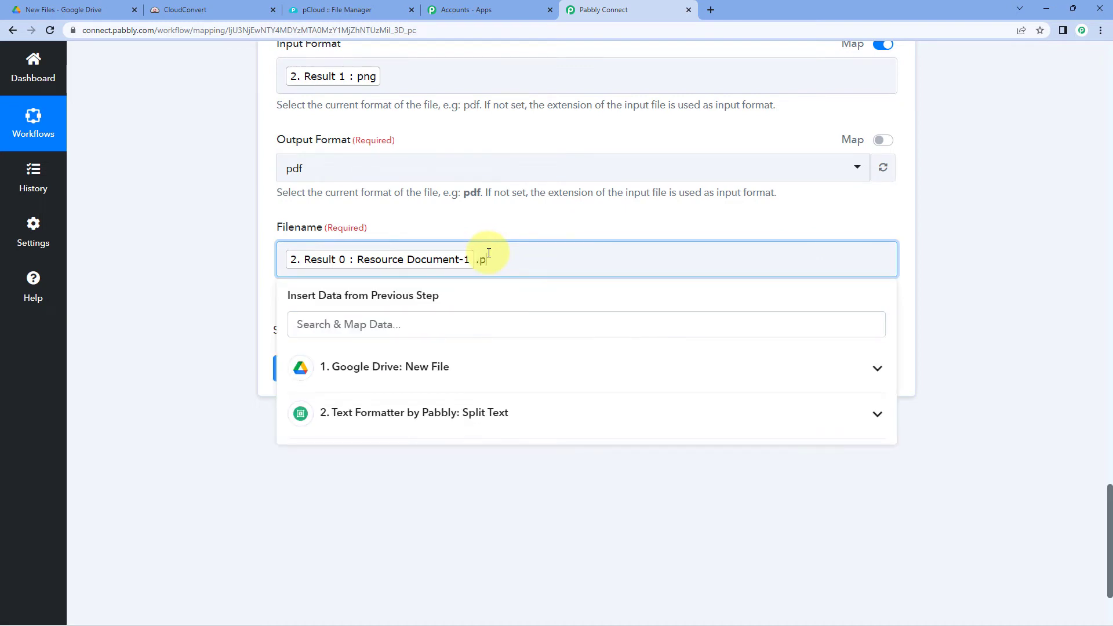
click(493, 225)
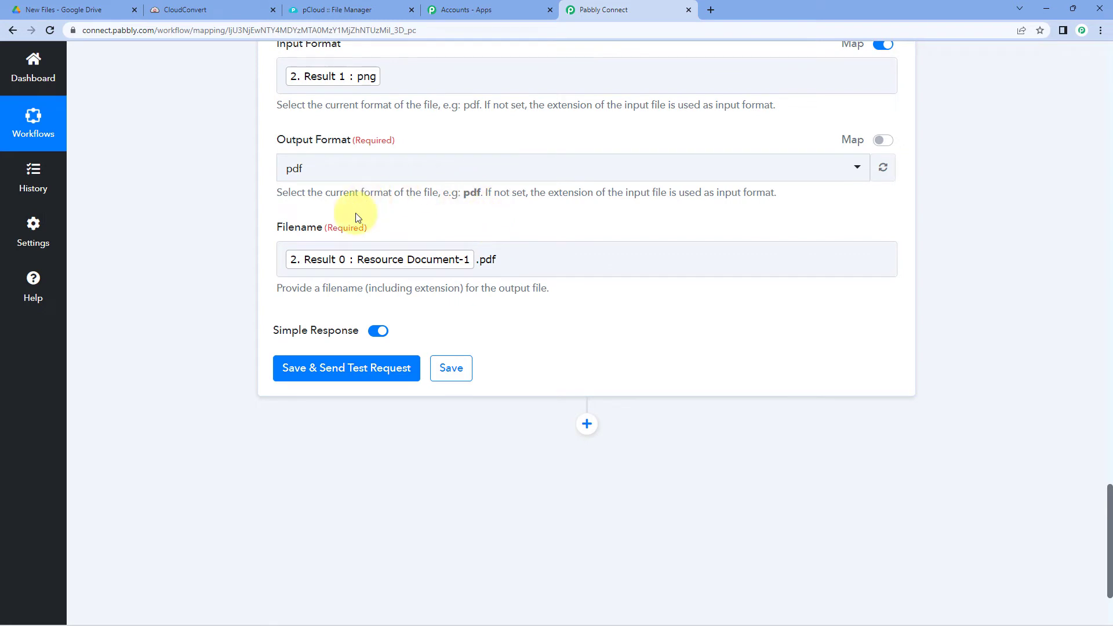
click(335, 371)
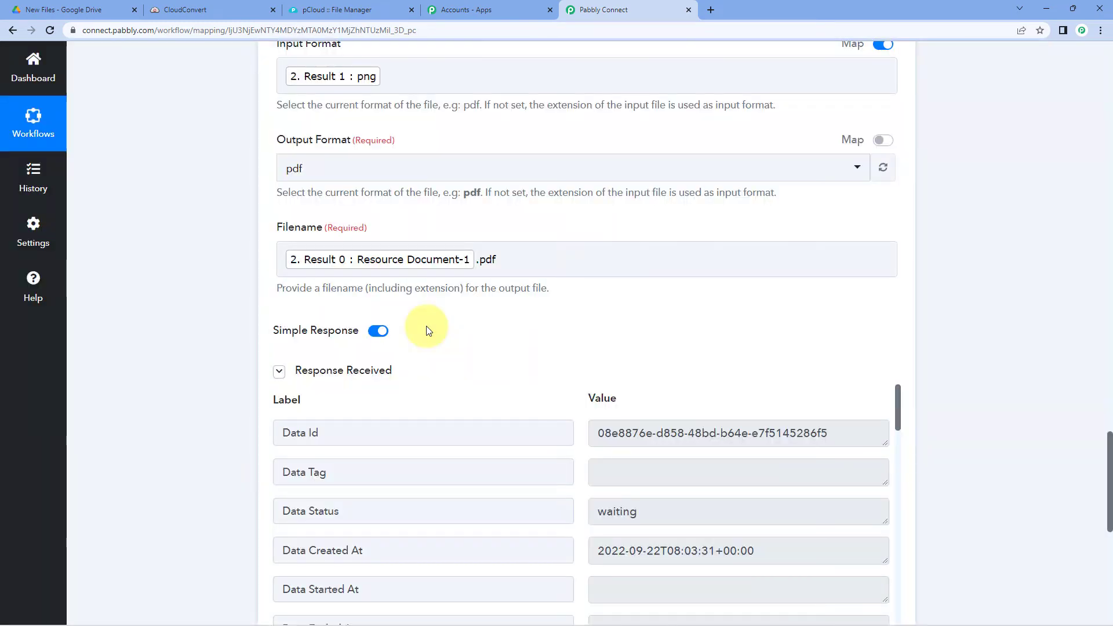
- Review the CloudConvert test response and mapped fields against the source file in Google Drive's New Files folder
scroll(443, 345, down, 2)
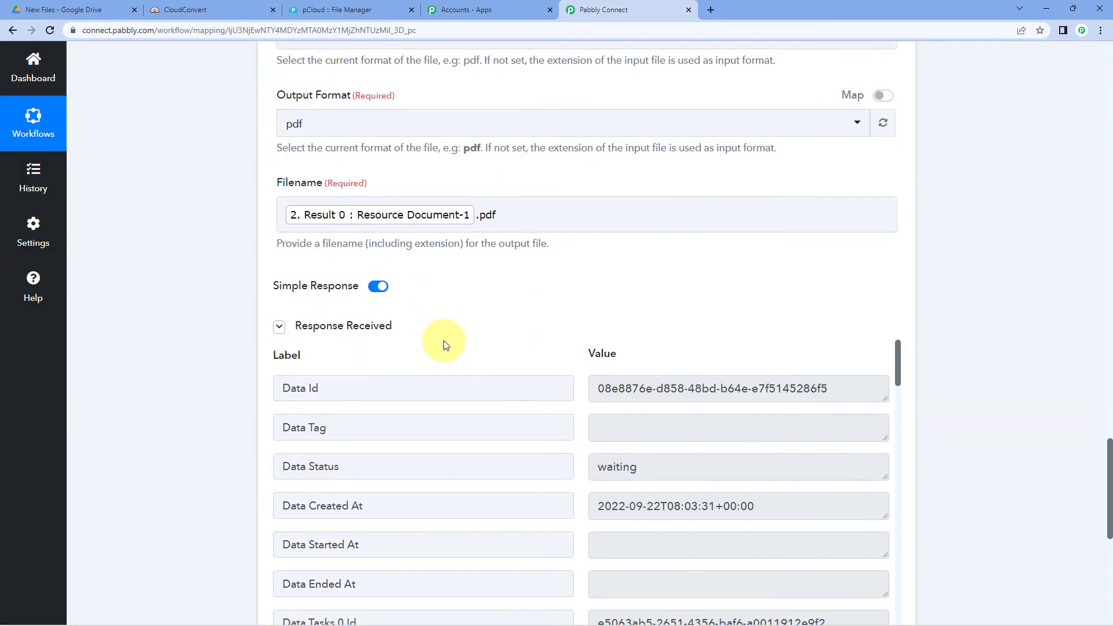
scroll(464, 267, down, 1)
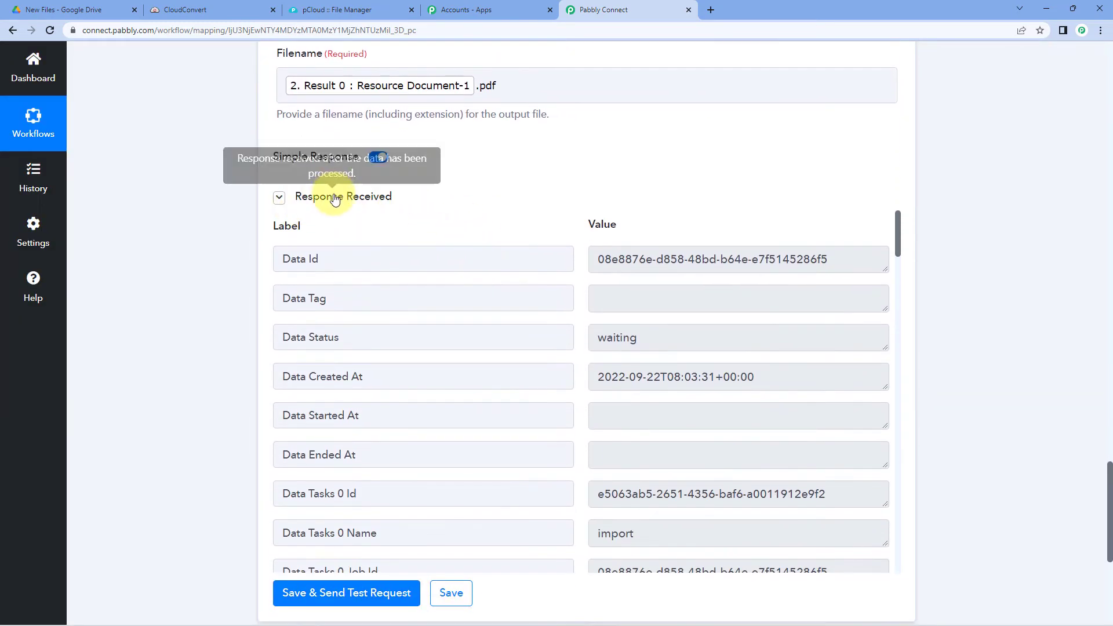
scroll(521, 174, down, 1)
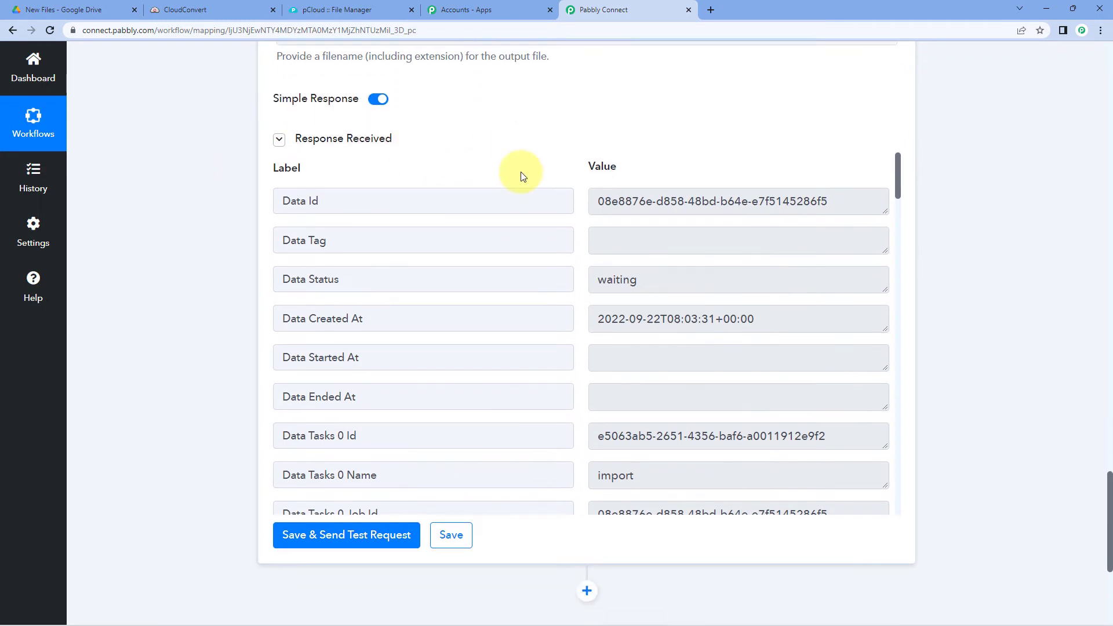
scroll(552, 216, down, 3)
scroll(569, 262, down, 6)
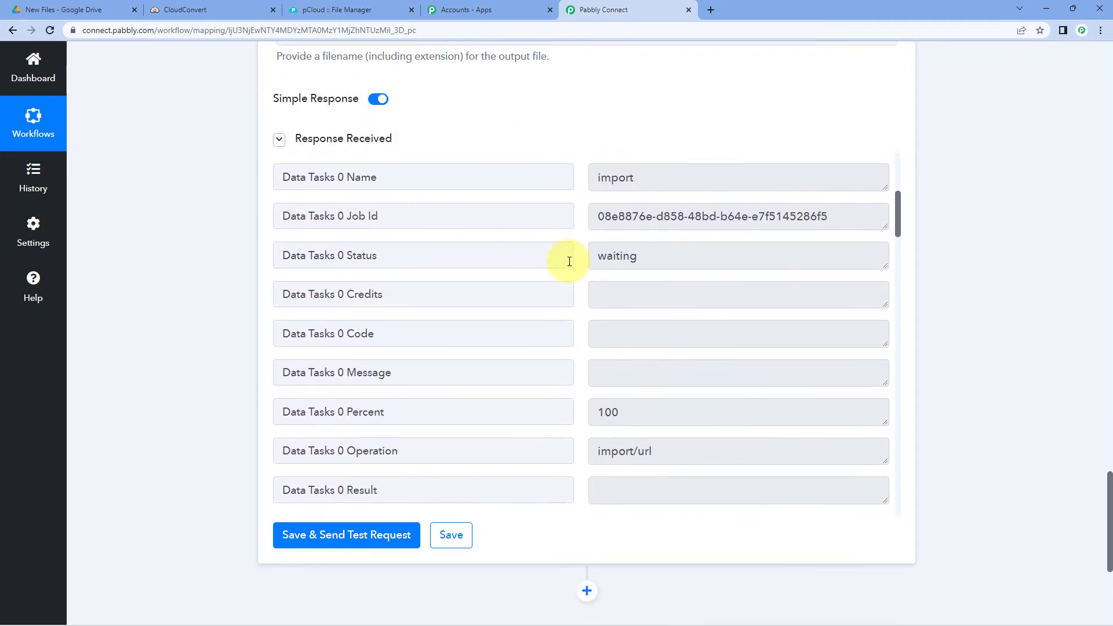
scroll(575, 265, up, 9)
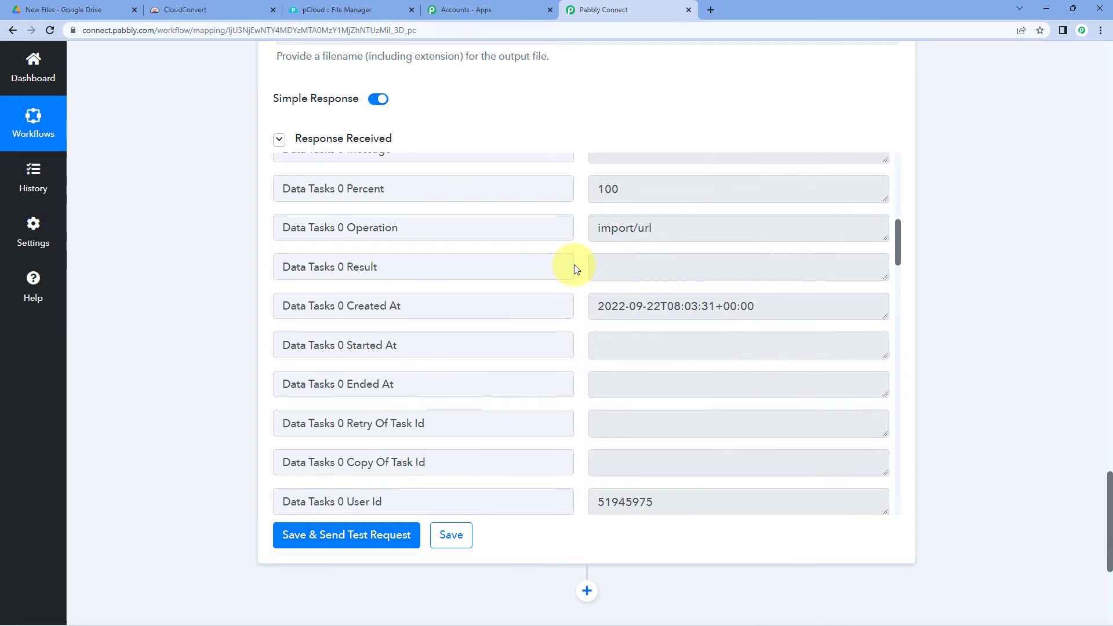
scroll(489, 248, up, 10)
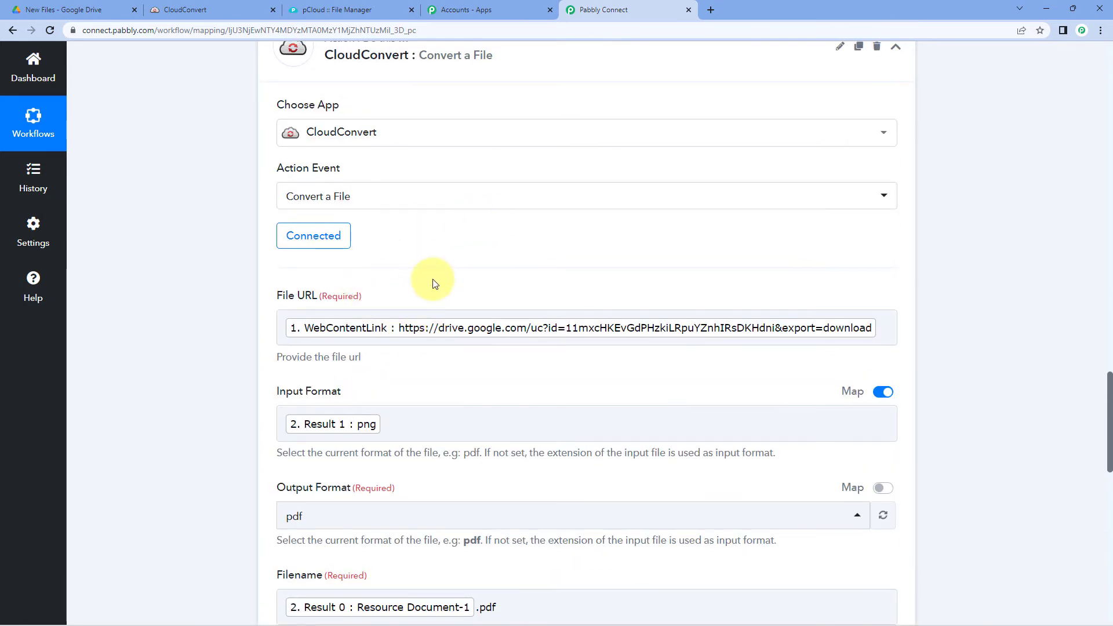
scroll(433, 280, up, 1)
click(64, 9)
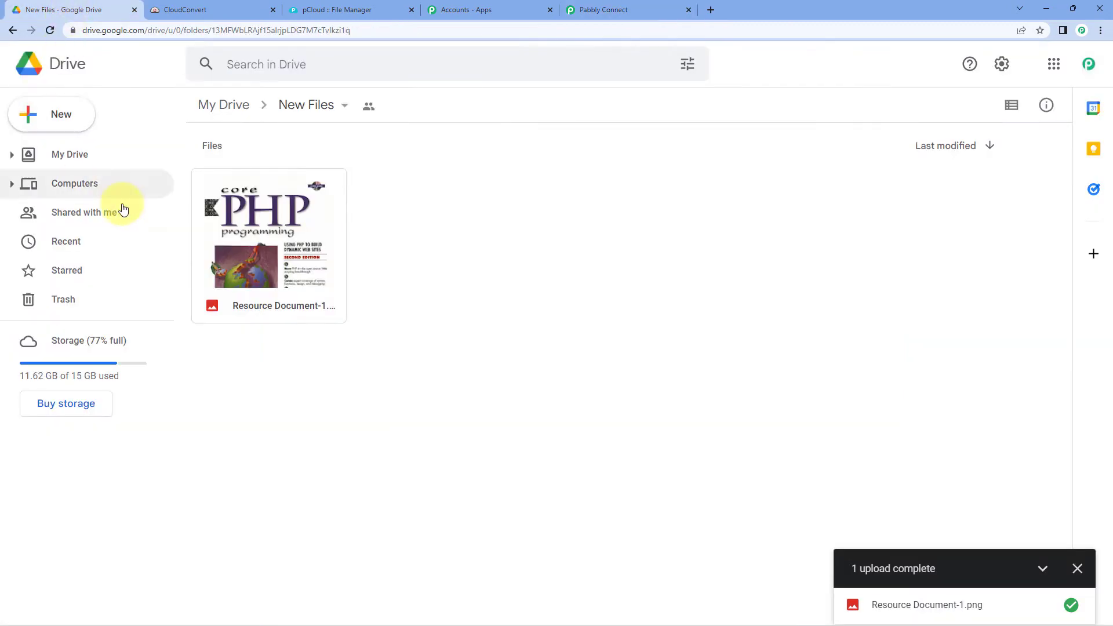
click(610, 5)
scroll(224, 291, down, 3)
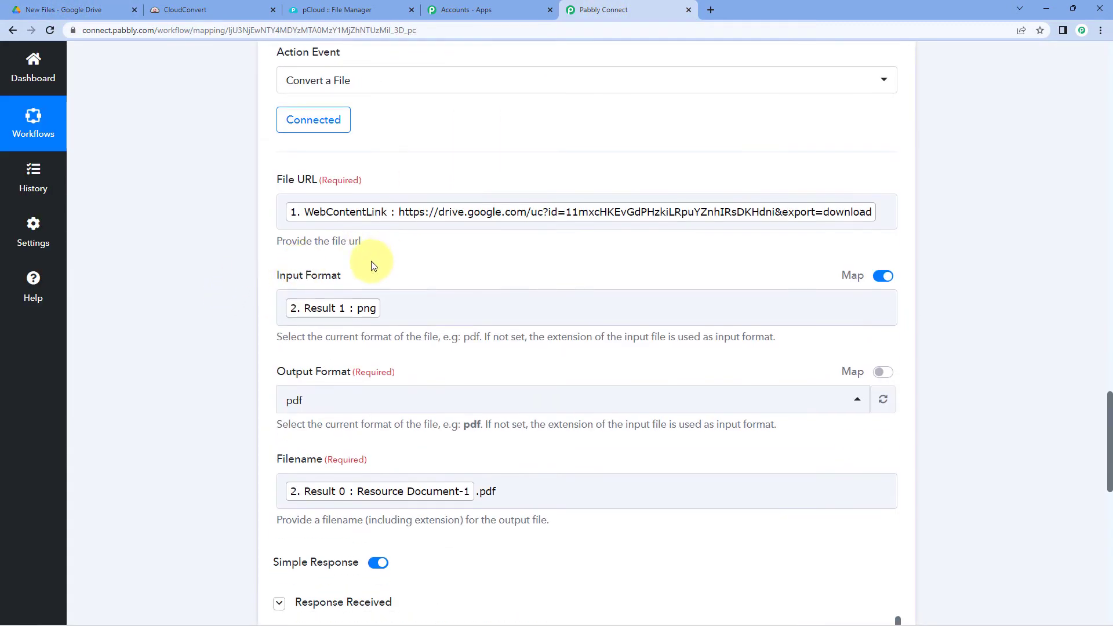
- Look through the CloudConvert response for the task statuses and the Data Tasks 0 Job Id value
scroll(406, 261, down, 7)
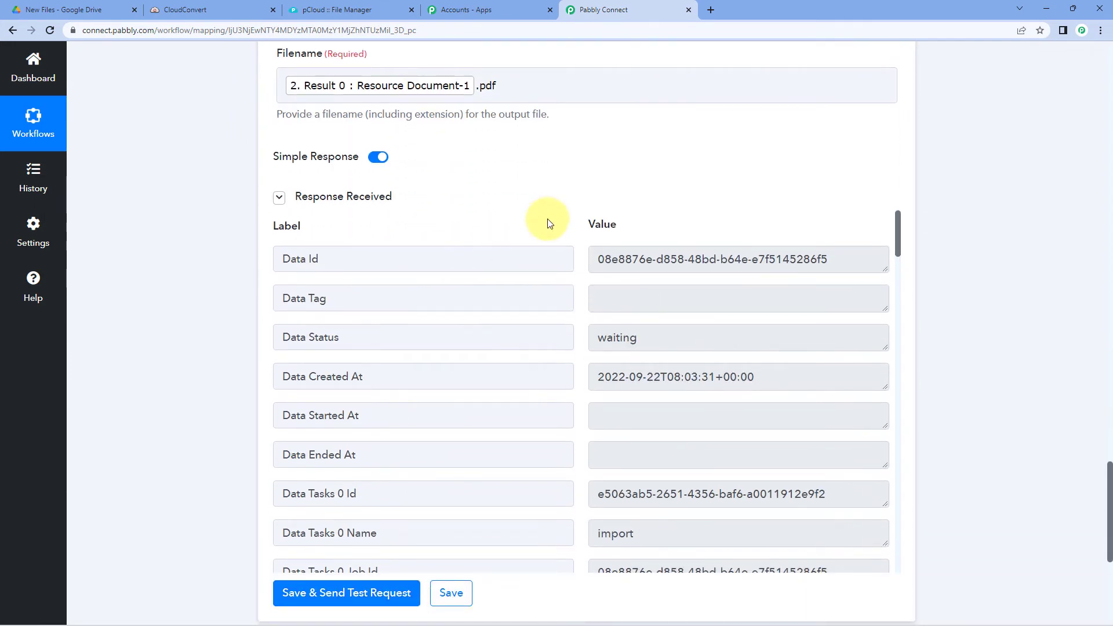
scroll(556, 209, down, 3)
scroll(574, 215, up, 2)
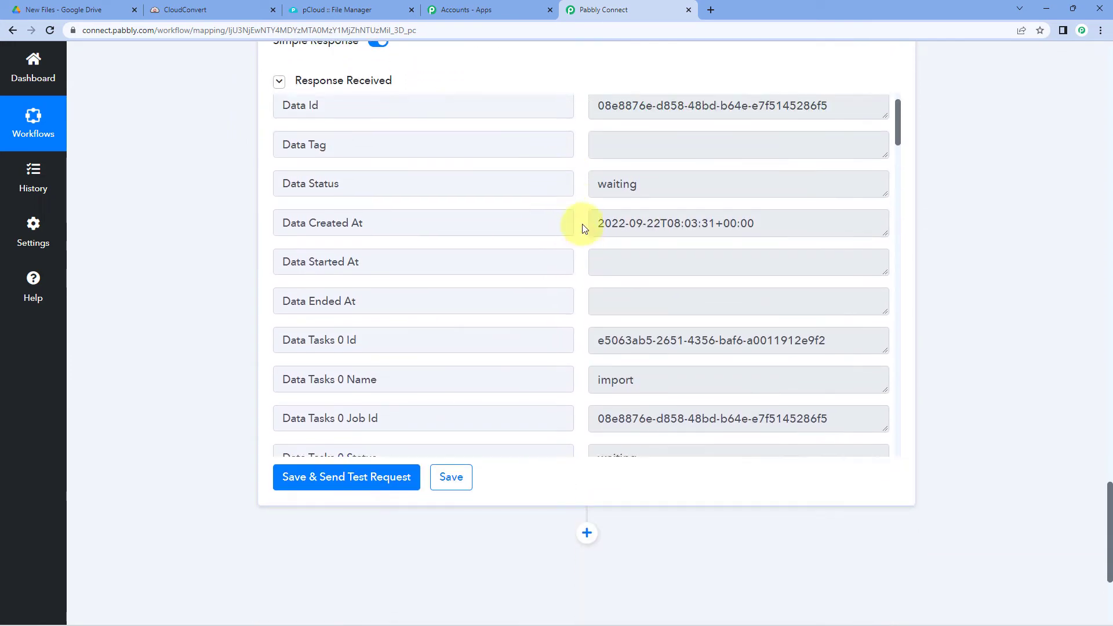
scroll(582, 224, down, 10)
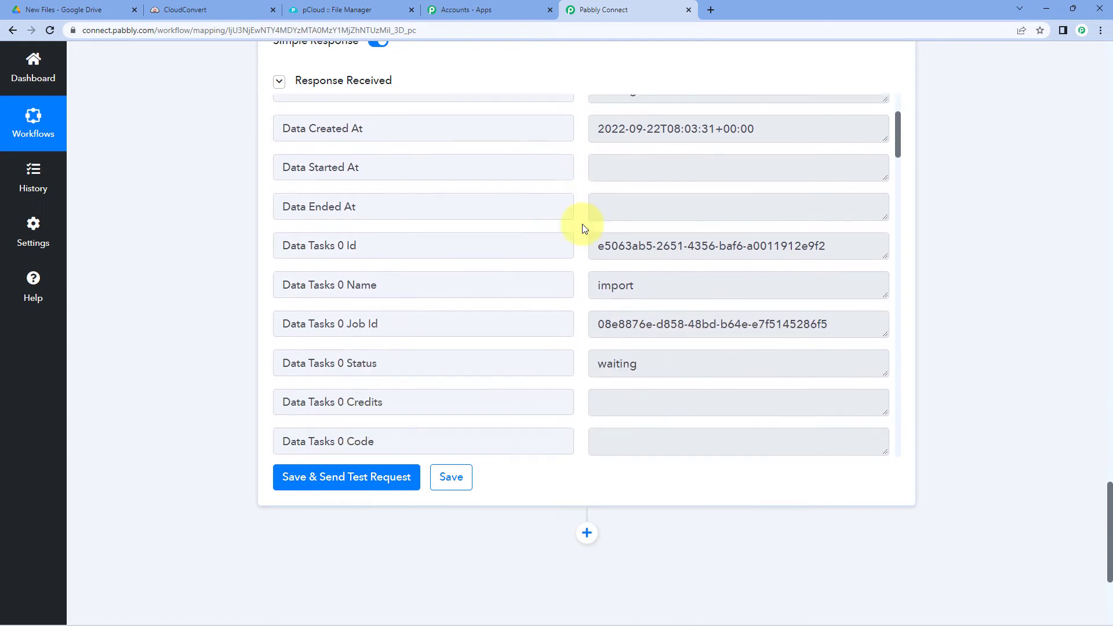
scroll(582, 224, down, 4)
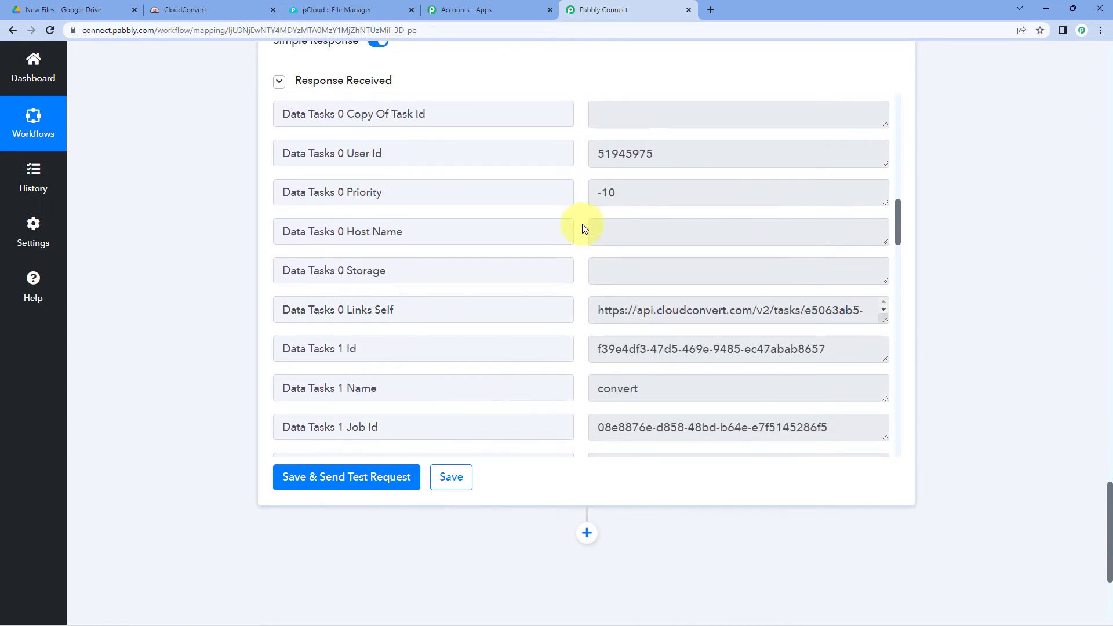
scroll(582, 224, up, 13)
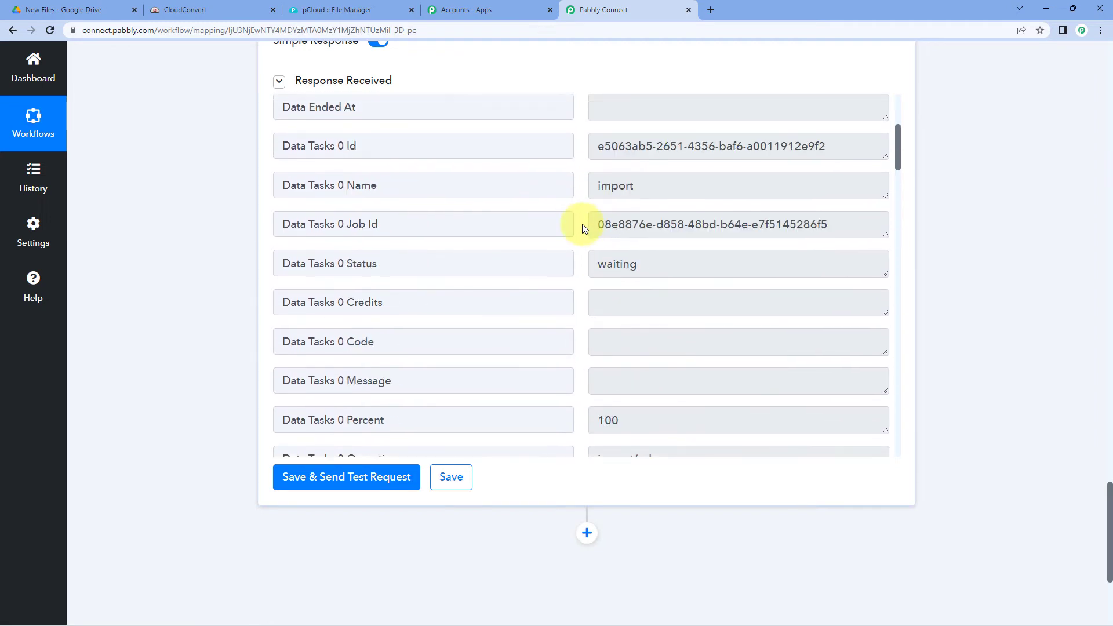
scroll(585, 227, up, 2)
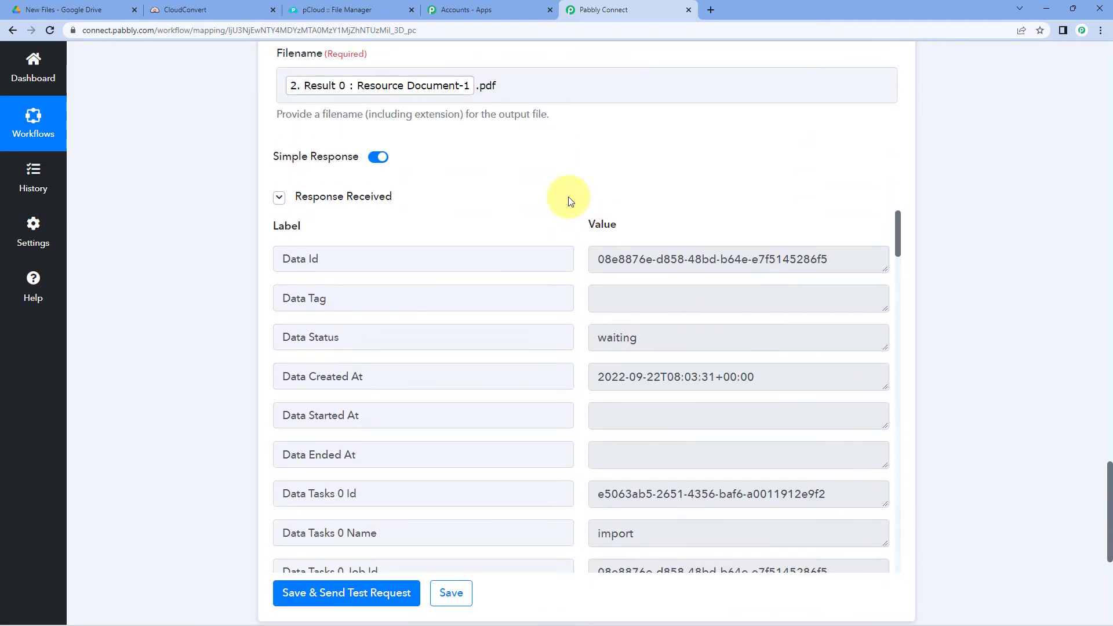
scroll(569, 202, down, 1)
scroll(584, 247, down, 1)
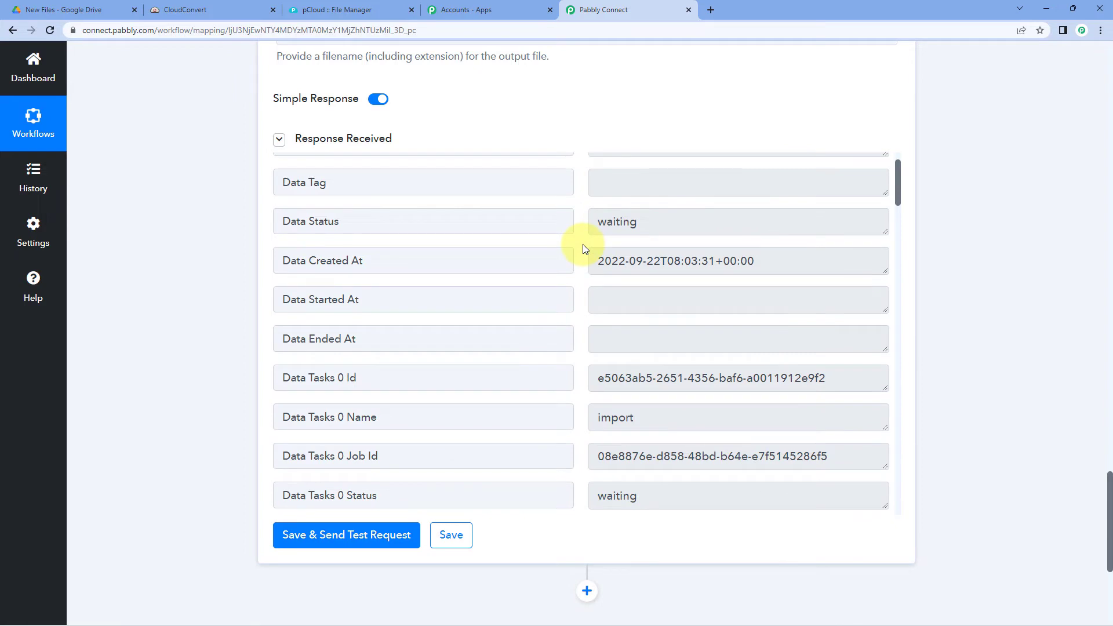
scroll(583, 244, down, 2)
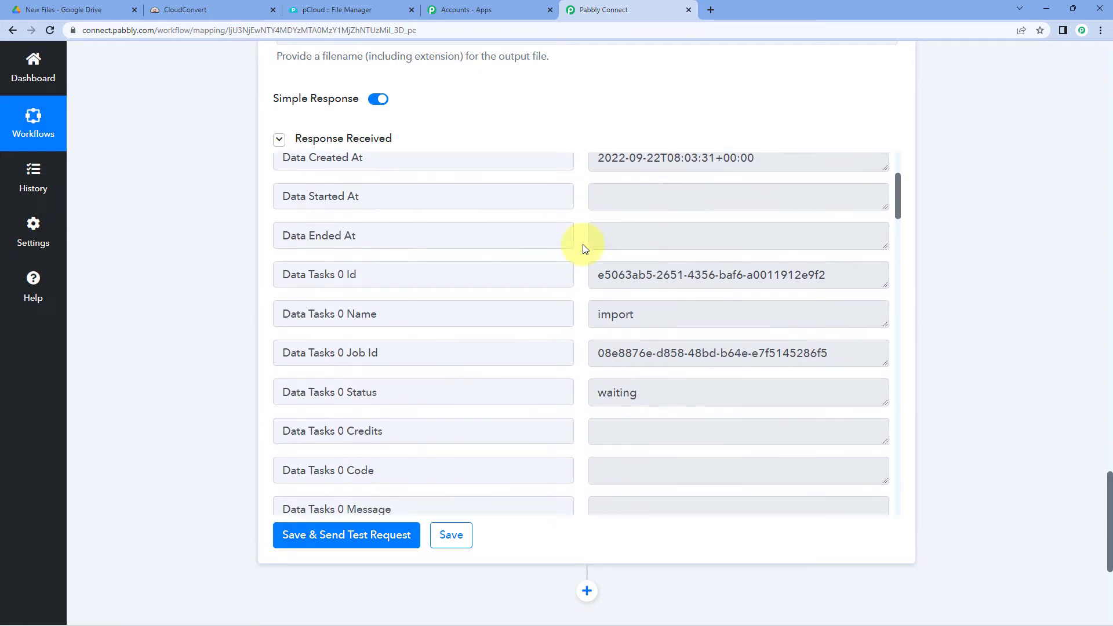
drag(593, 340, 826, 351)
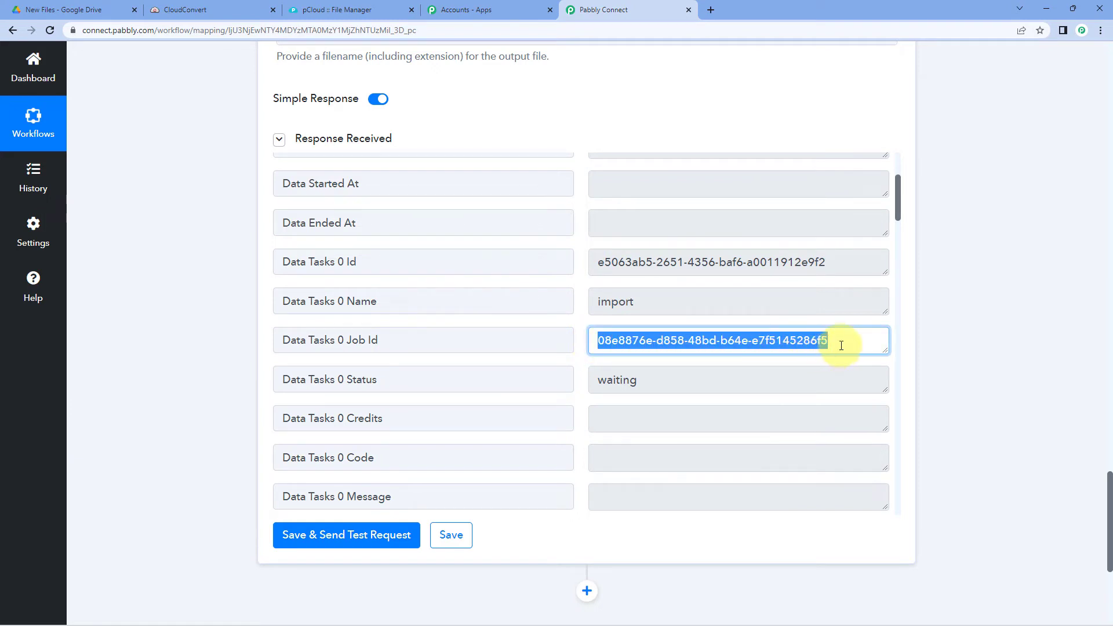
click(580, 331)
drag(597, 339, 839, 341)
click(938, 317)
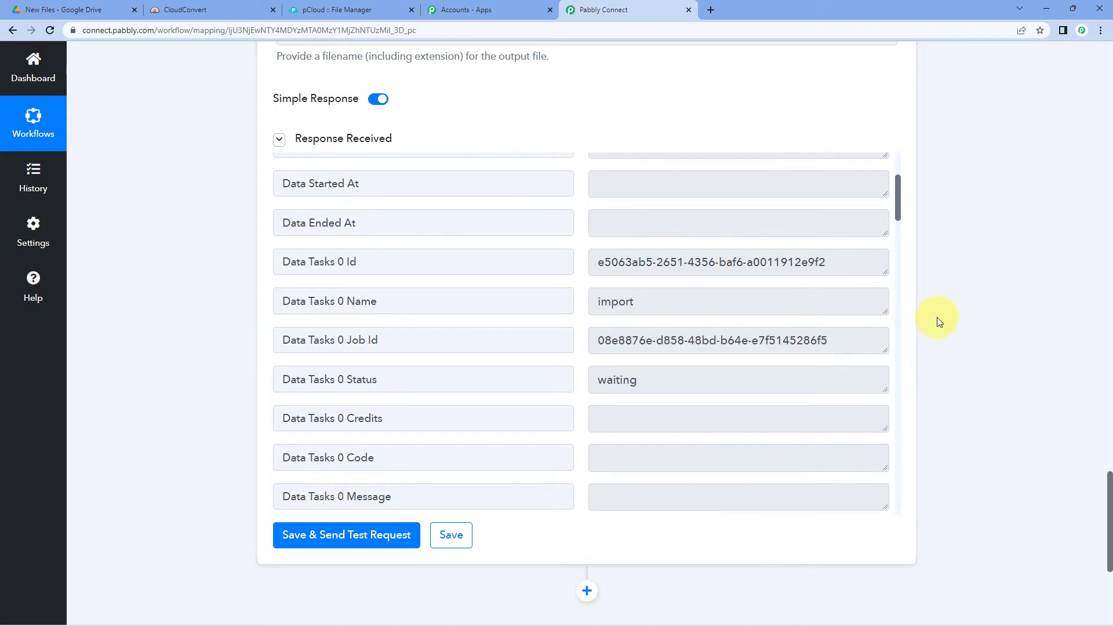
- Add a CloudConvert action after the file conversion and set its Action Event to Get Job Details
scroll(940, 323, down, 5)
click(598, 286)
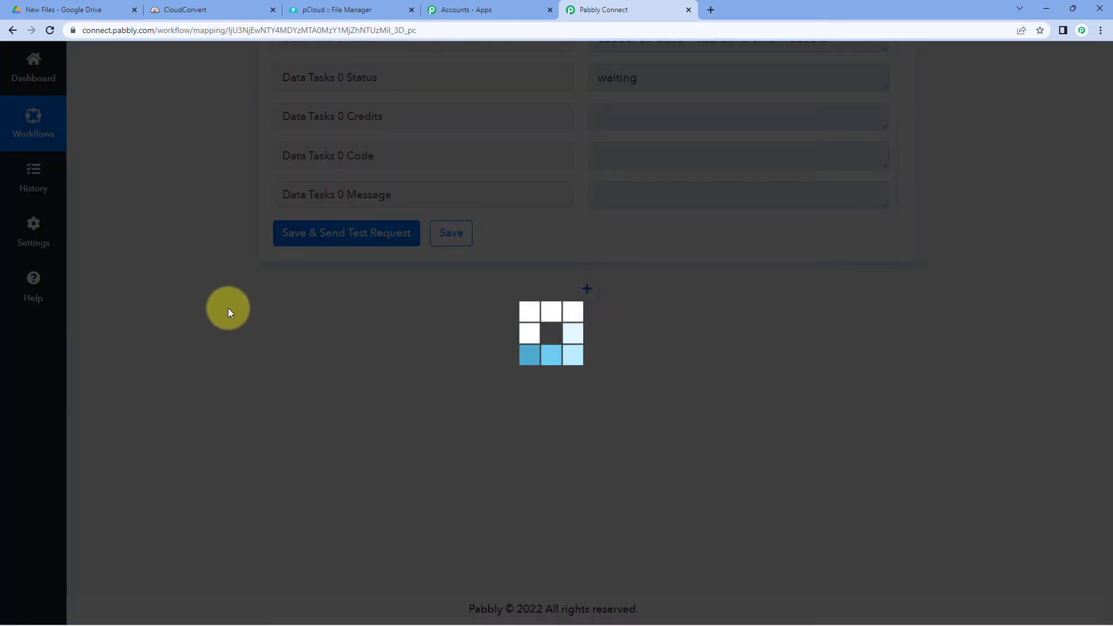
scroll(228, 308, down, 3)
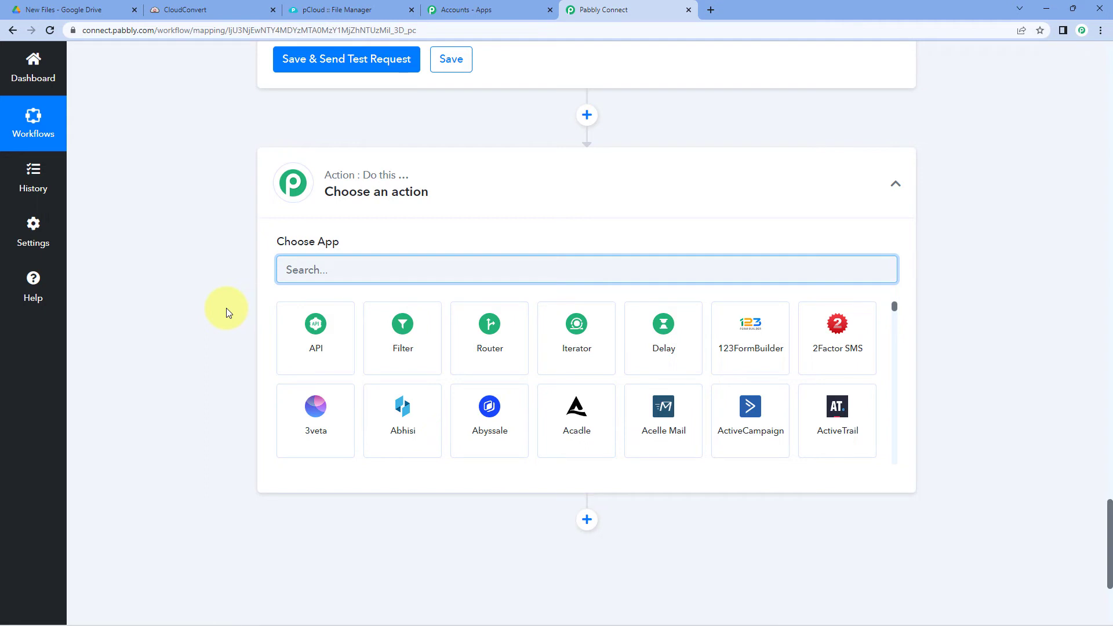
text(Cloud)
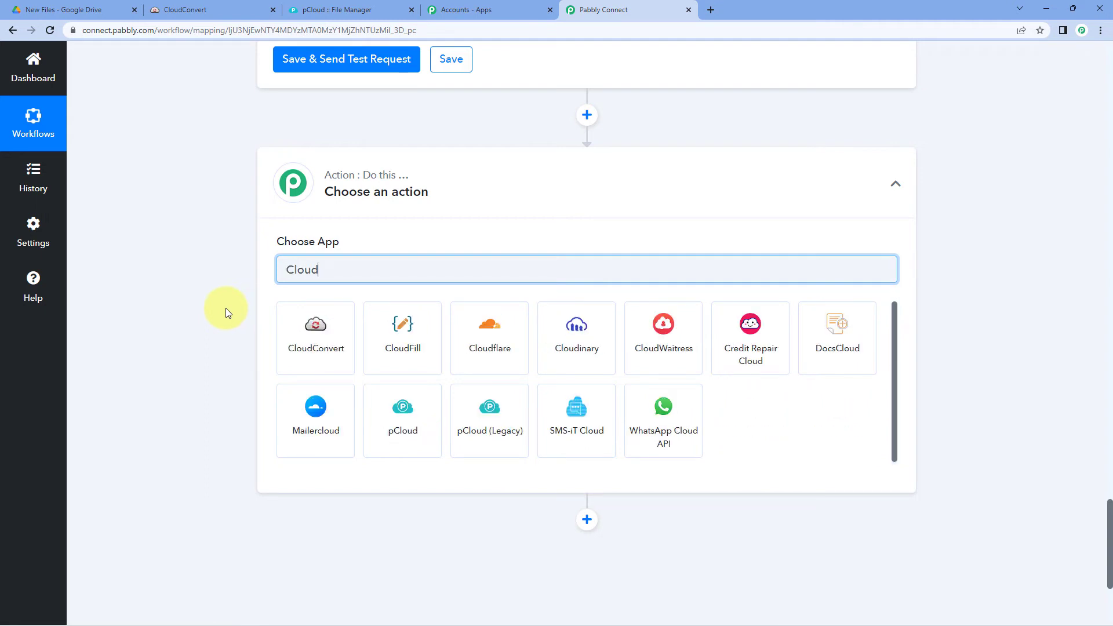
click(323, 339)
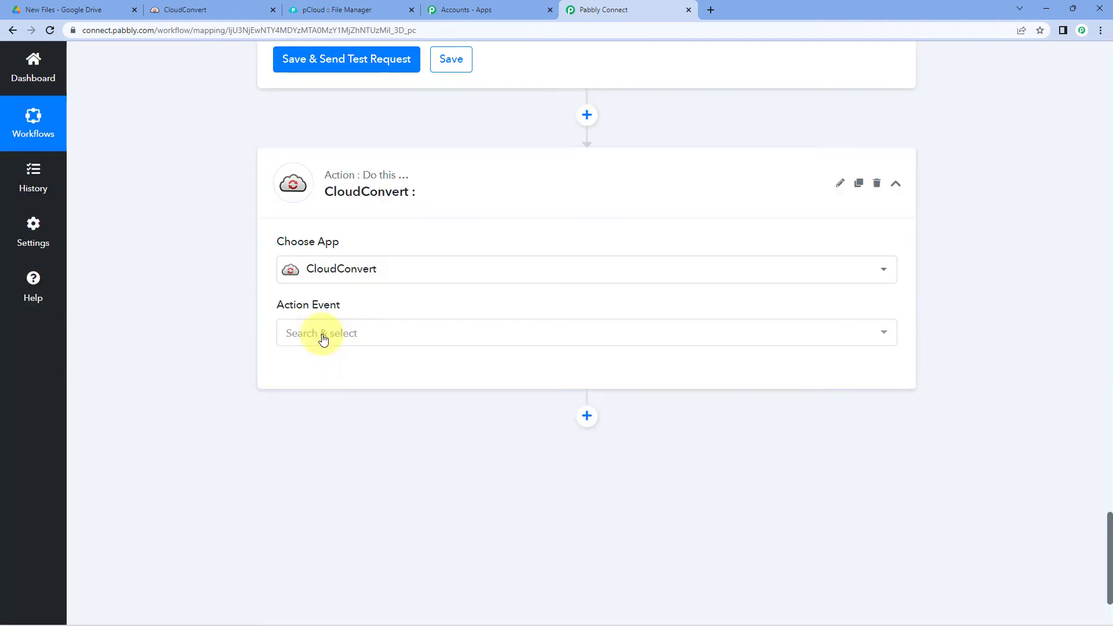
click(373, 336)
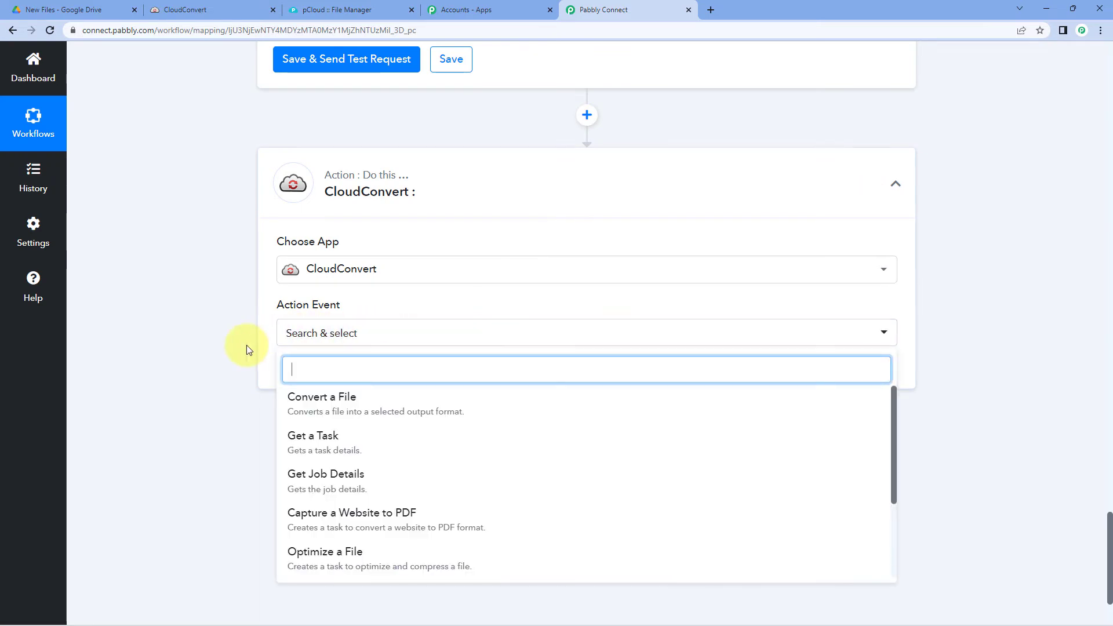
scroll(246, 346, down, 1)
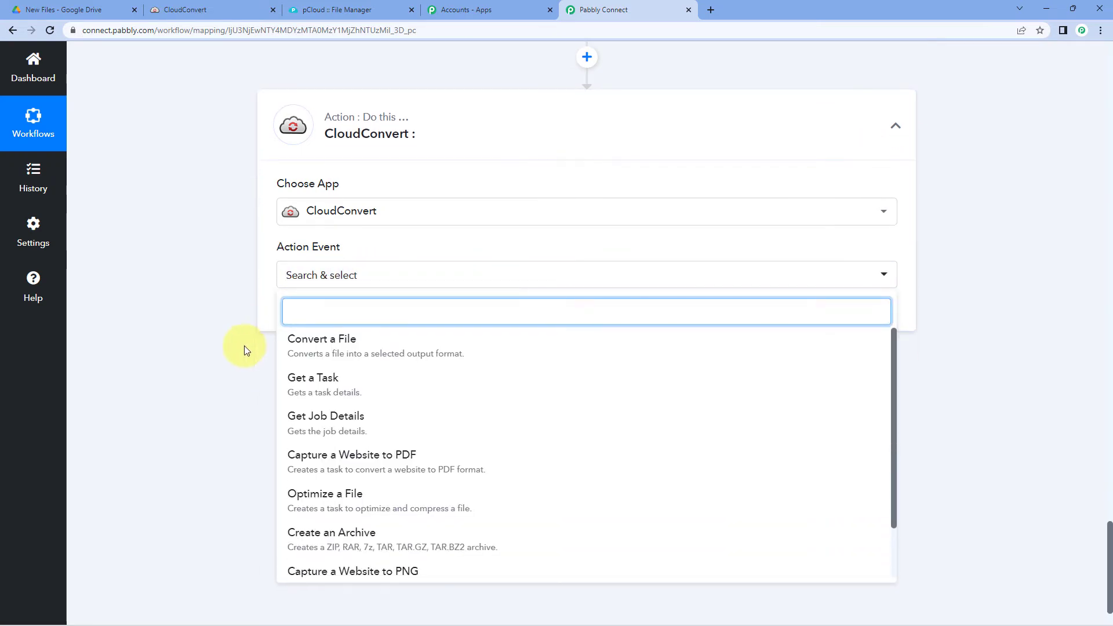
click(322, 424)
- Connect the Get Job Details action using the existing connection CloudConvert #8
click(316, 316)
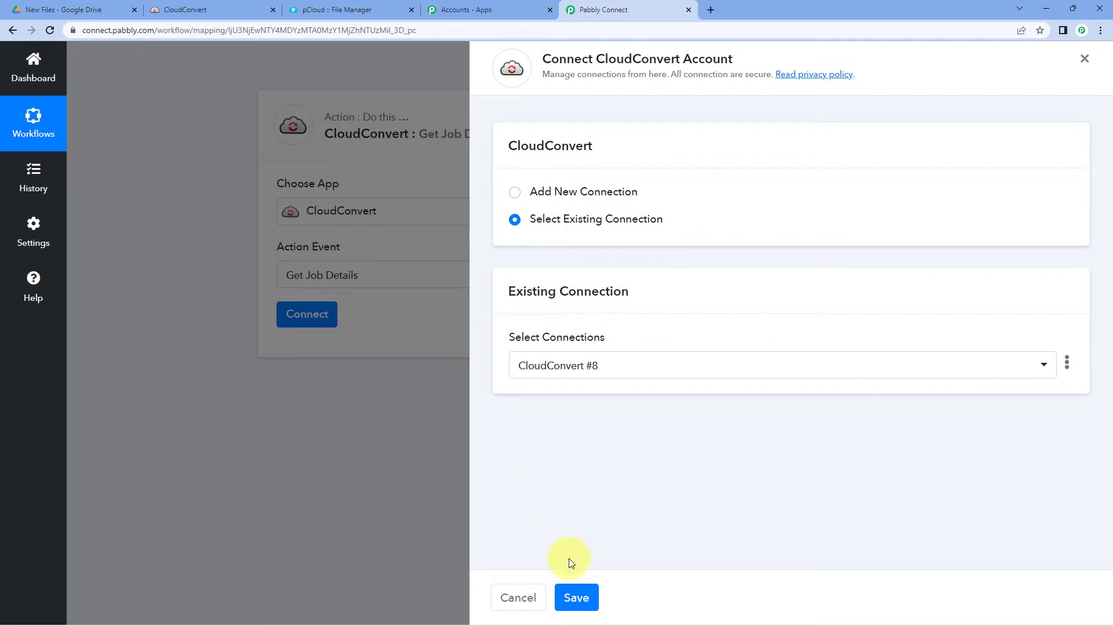
click(578, 599)
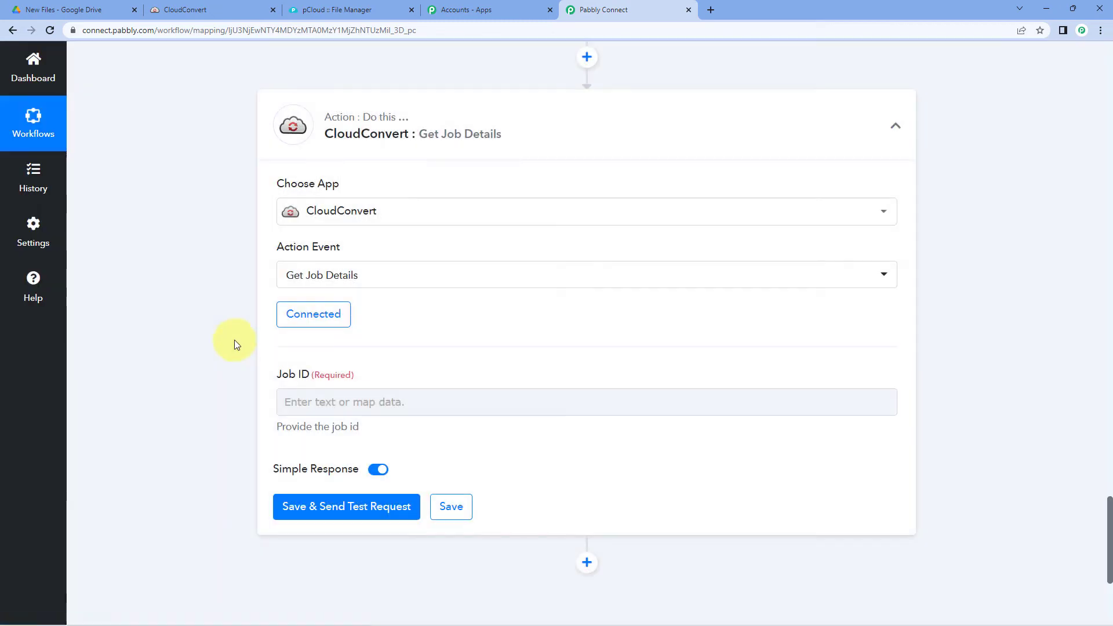
scroll(231, 339, up, 1)
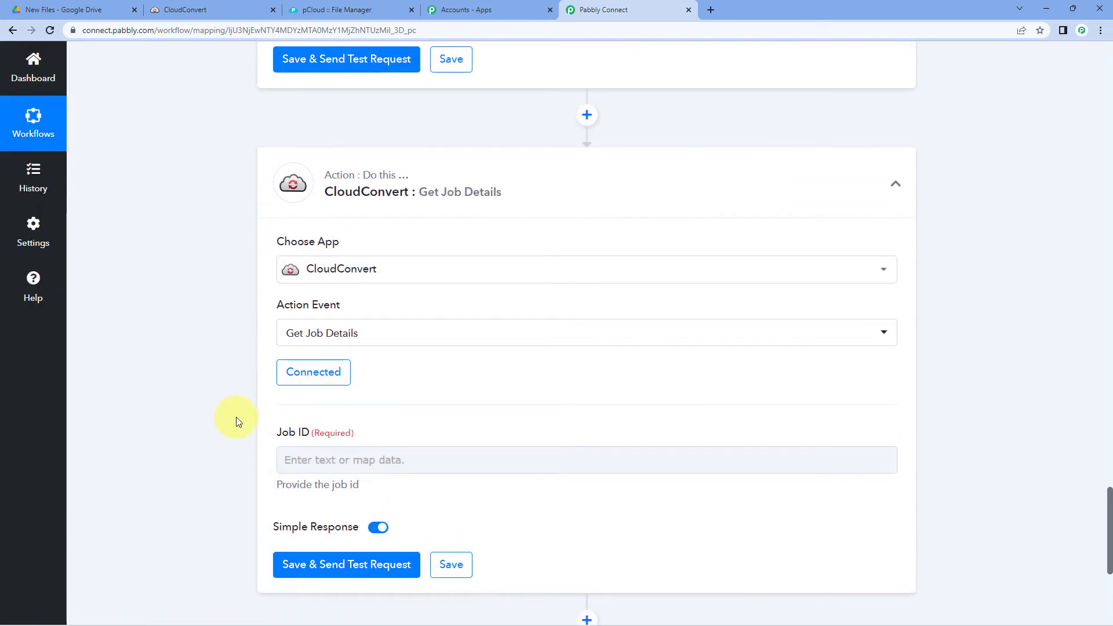
- Map the Job ID to Data Tasks 0 Job Id from the Convert a File step and send a test request
scroll(355, 434, up, 8)
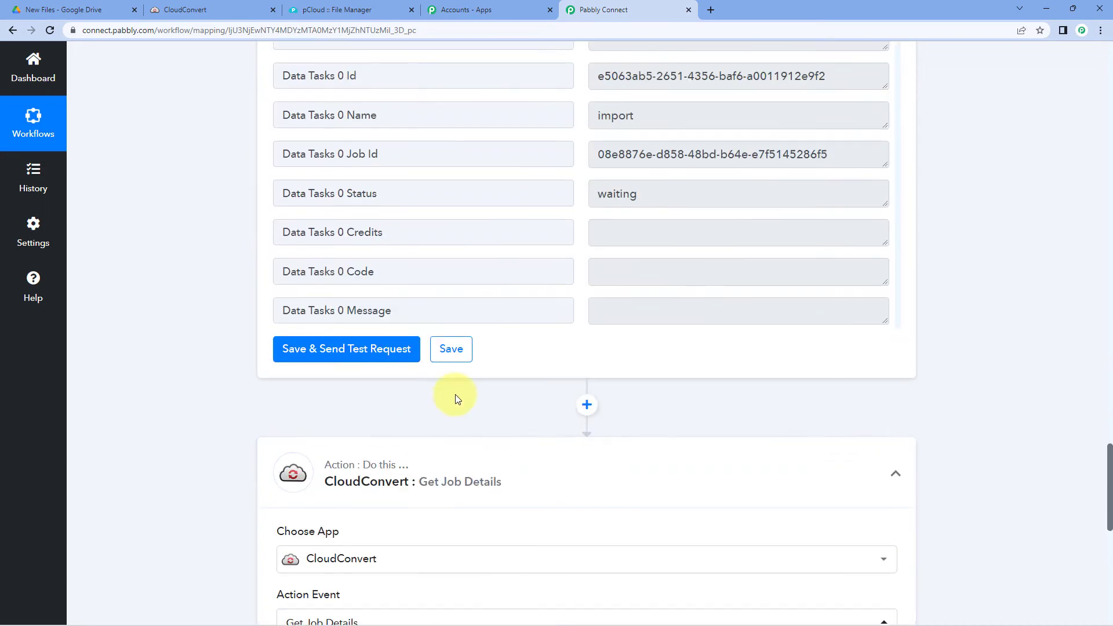
scroll(600, 371, down, 1)
scroll(604, 372, up, 2)
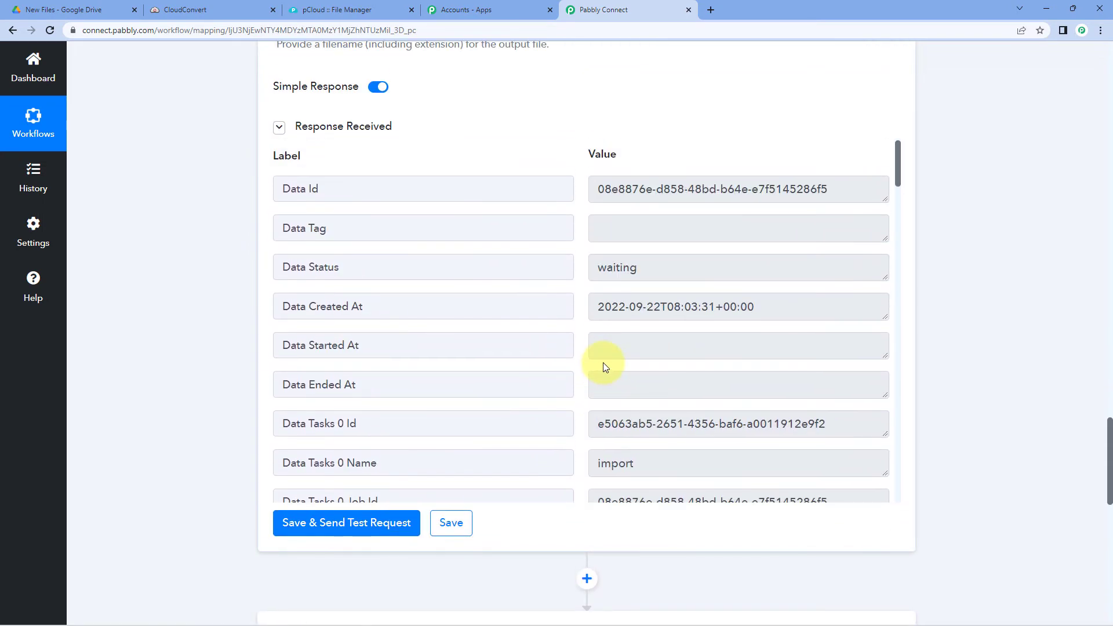
scroll(591, 348, down, 2)
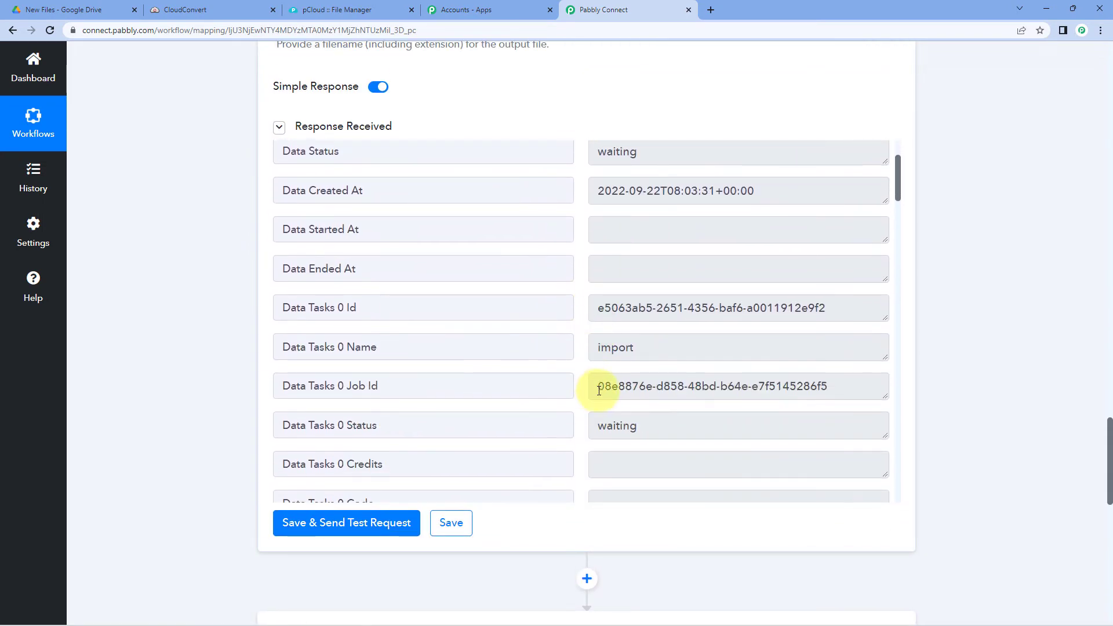
drag(600, 389, 847, 386)
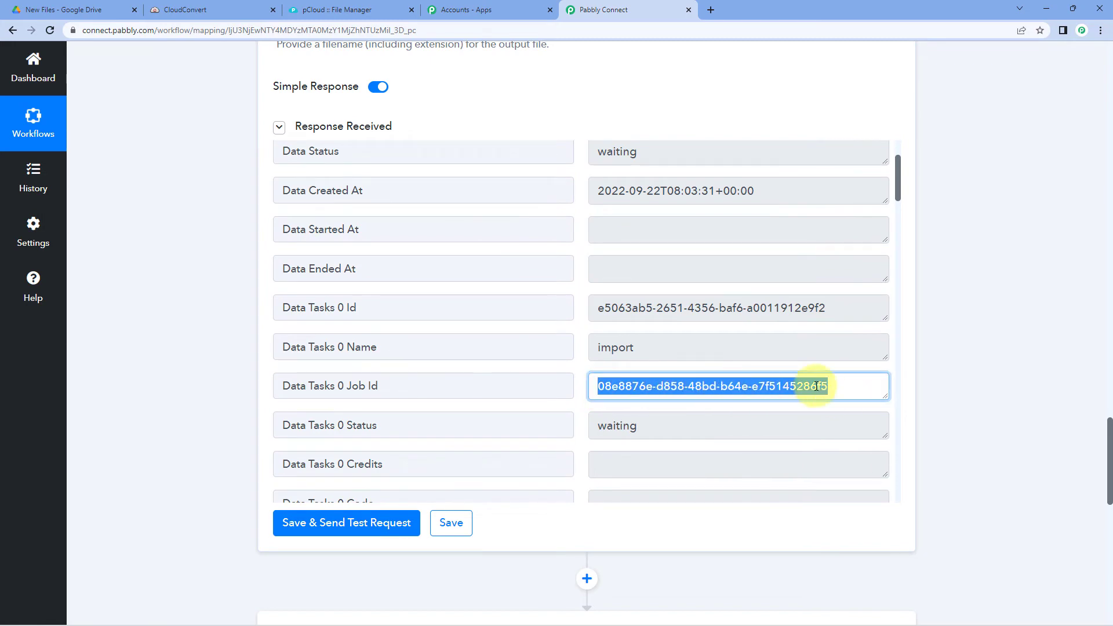
scroll(171, 381, down, 12)
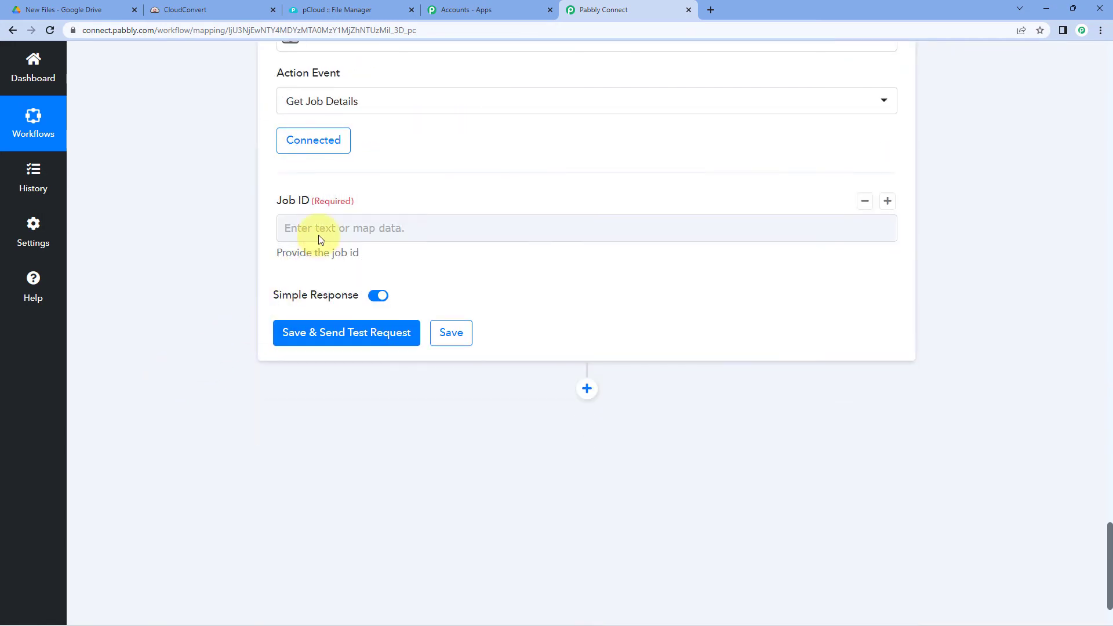
click(318, 237)
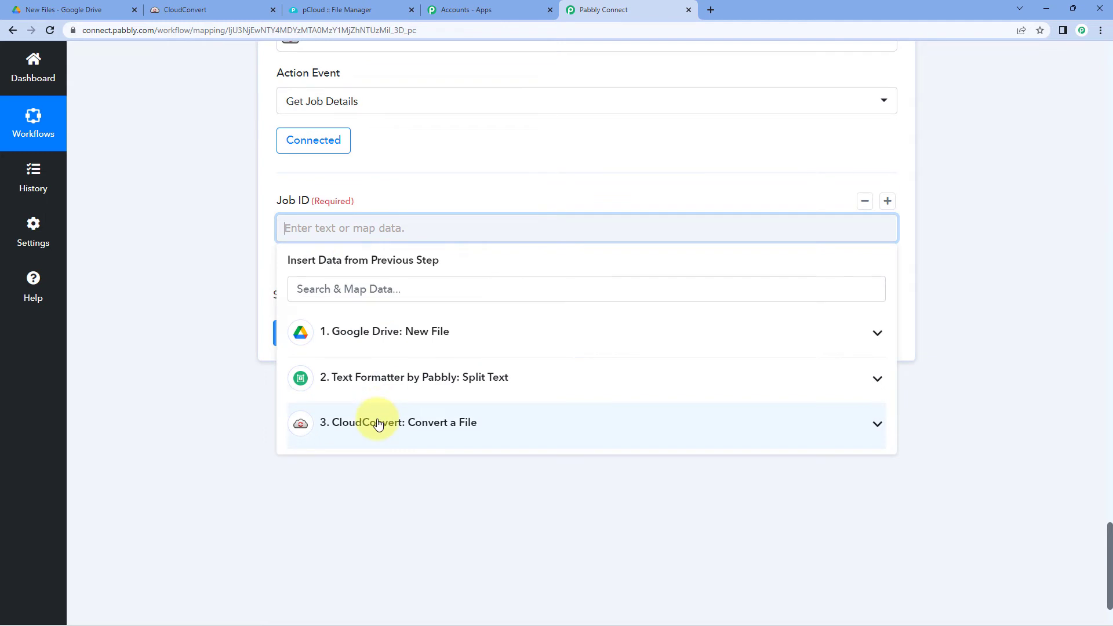
click(378, 423)
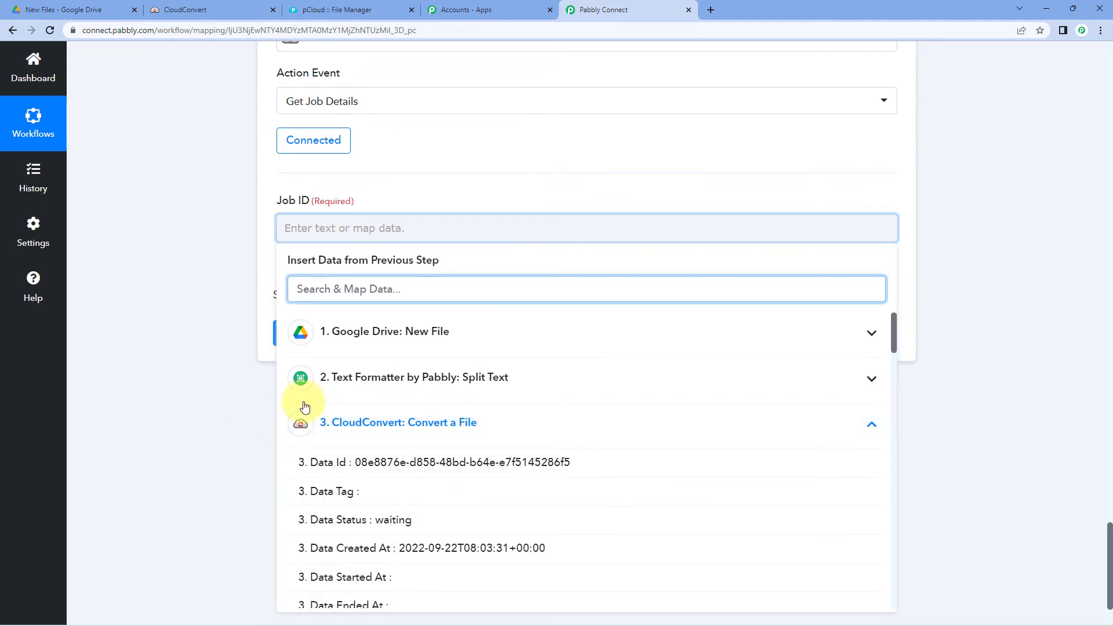
scroll(371, 441, down, 2)
scroll(394, 441, down, 2)
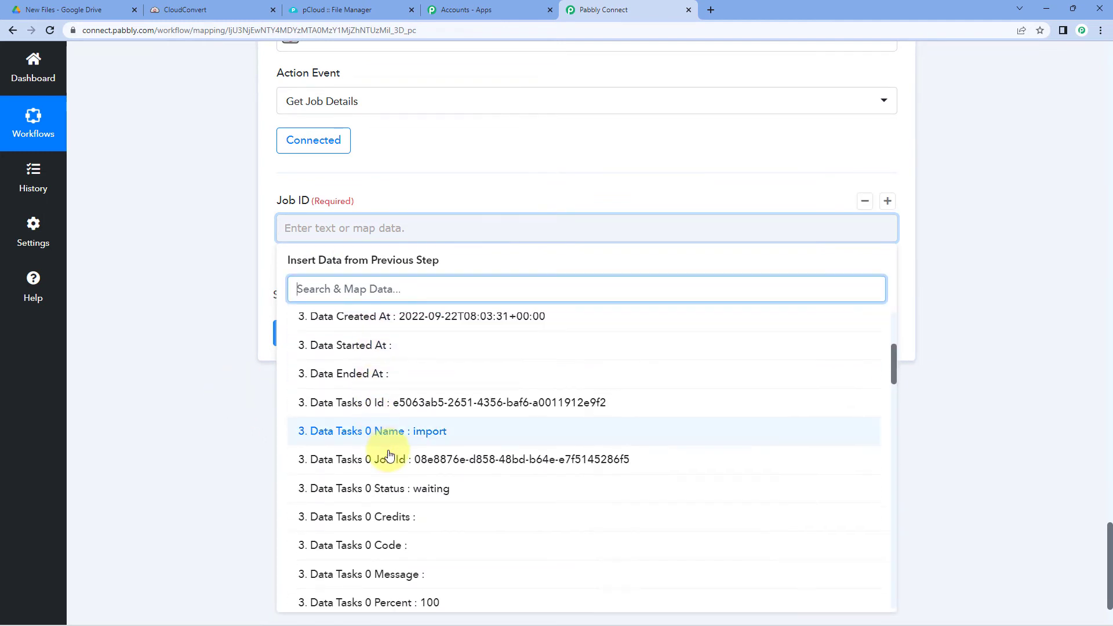
click(398, 458)
click(221, 262)
scroll(221, 263, up, 2)
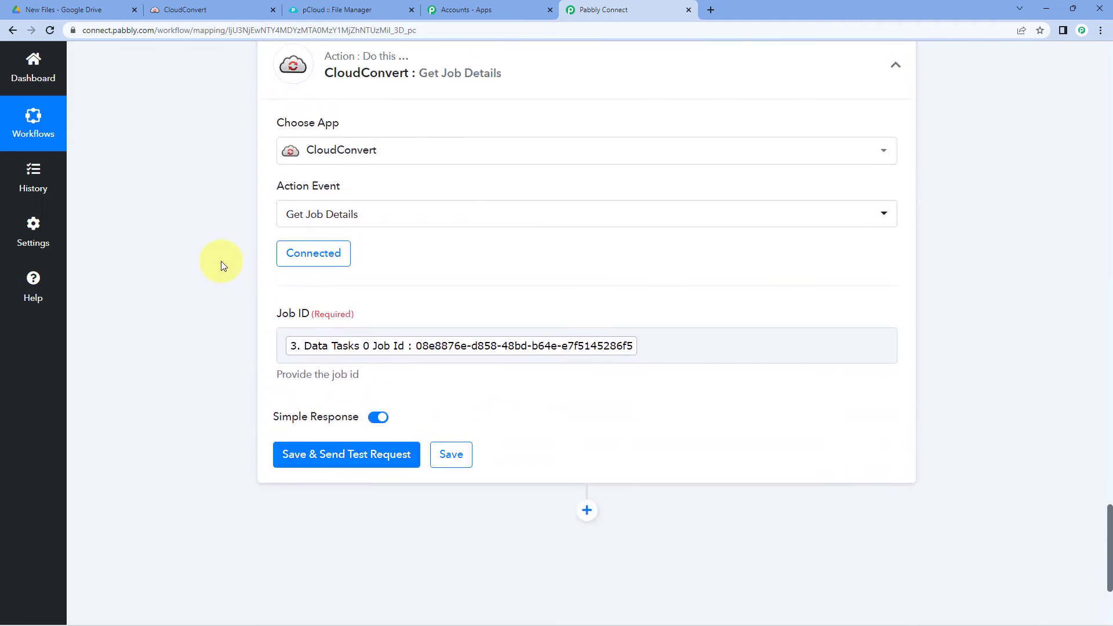
click(359, 456)
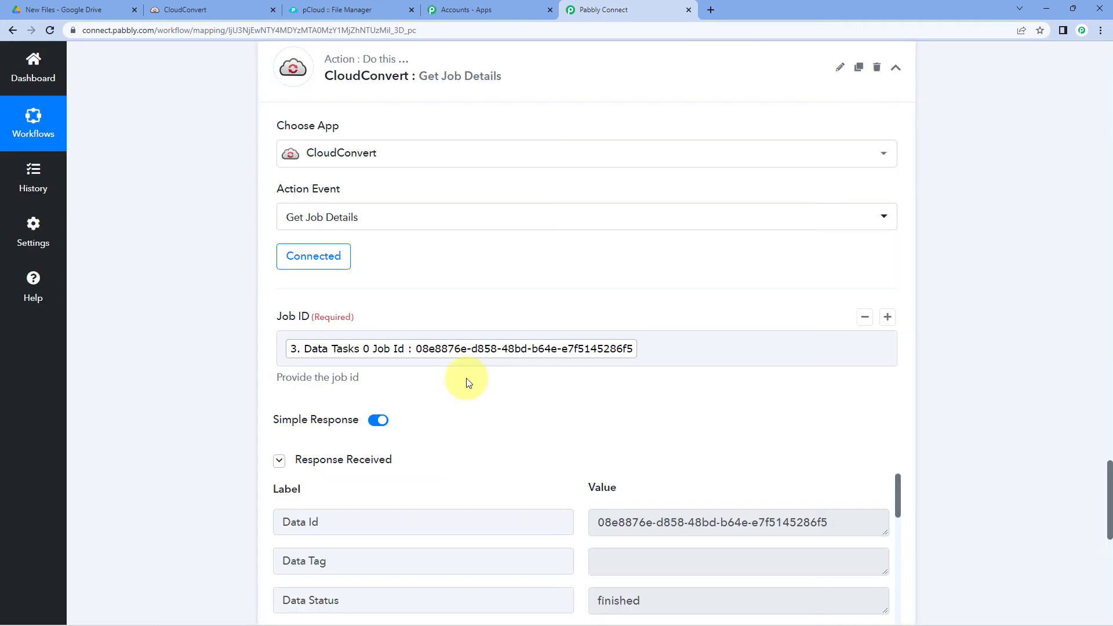
- Review the Get Job Details response for the task status, result filename and full Data Tasks 0 Result Files 0 Url
scroll(468, 383, down, 1)
scroll(522, 353, down, 2)
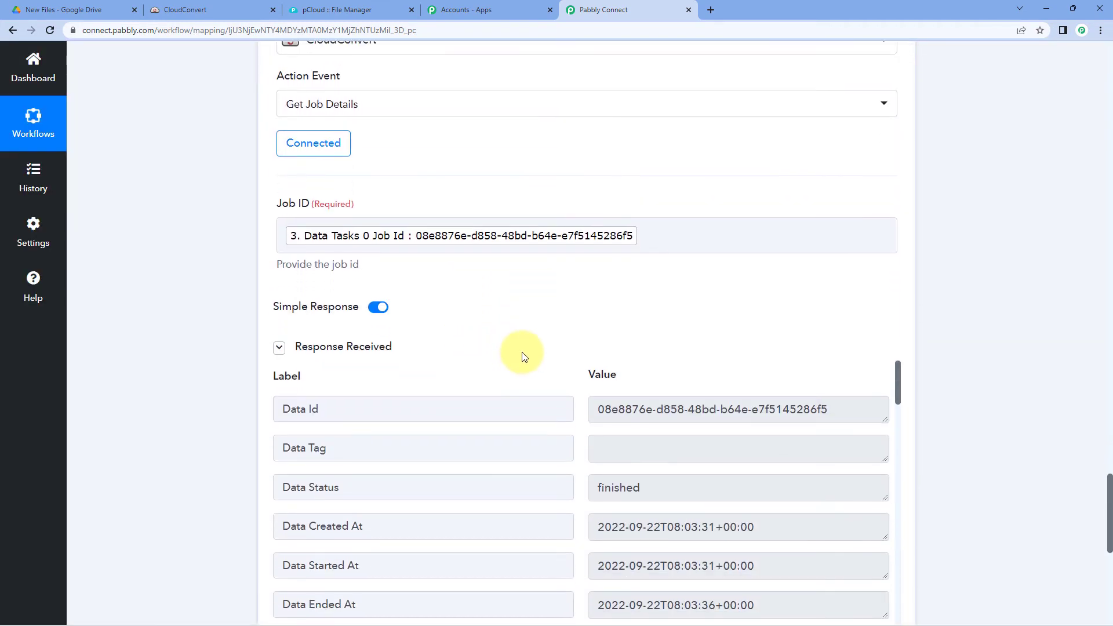
scroll(559, 332, down, 3)
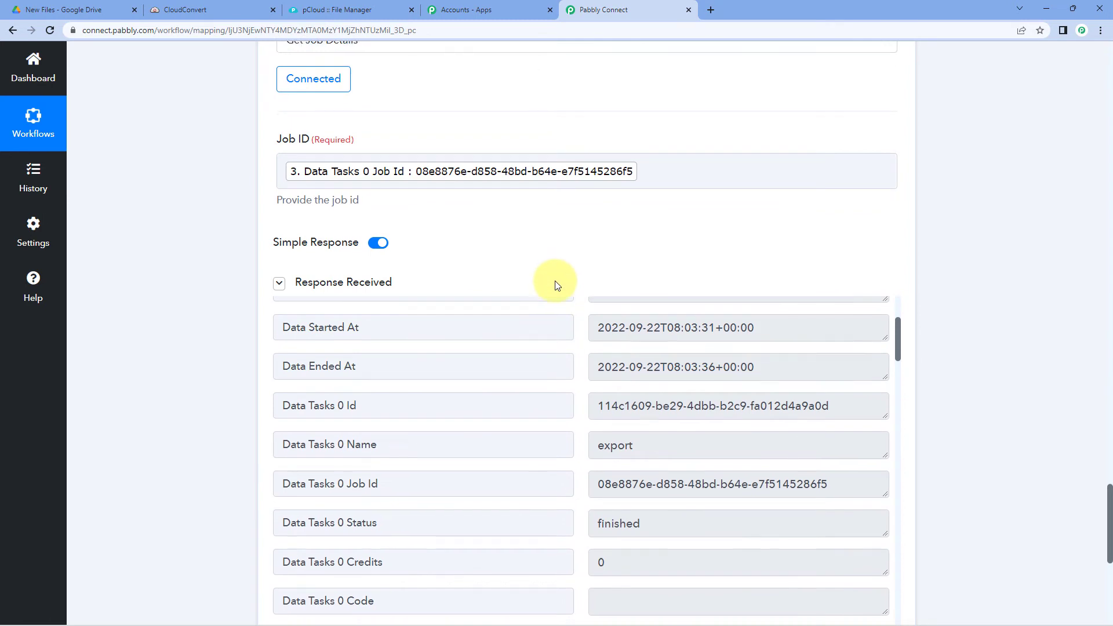
scroll(555, 279, down, 2)
scroll(557, 277, down, 3)
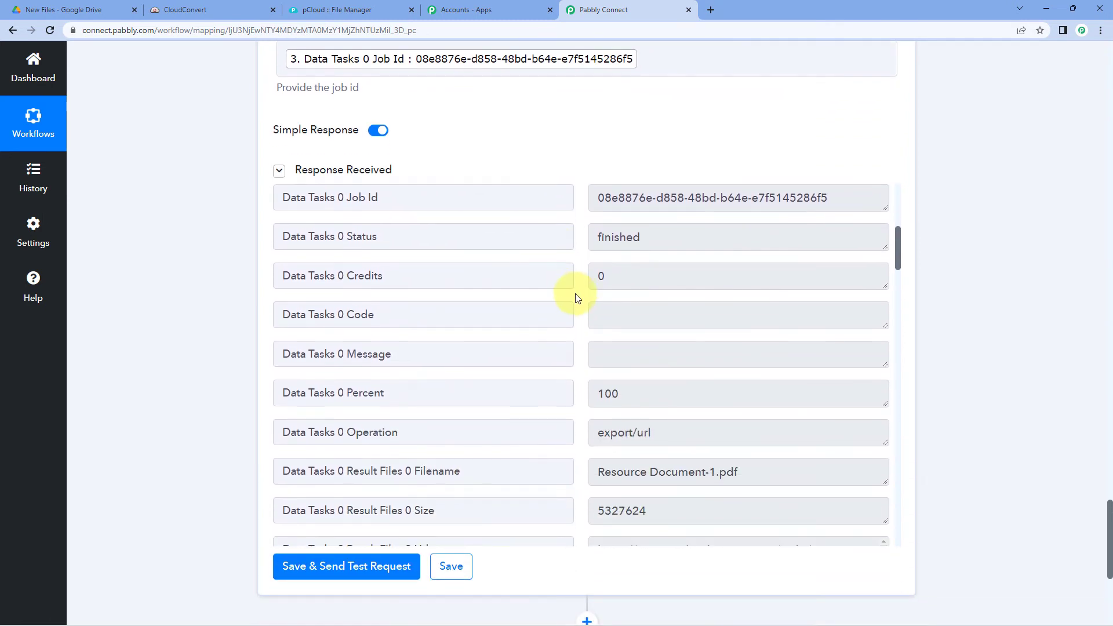
scroll(577, 298, down, 4)
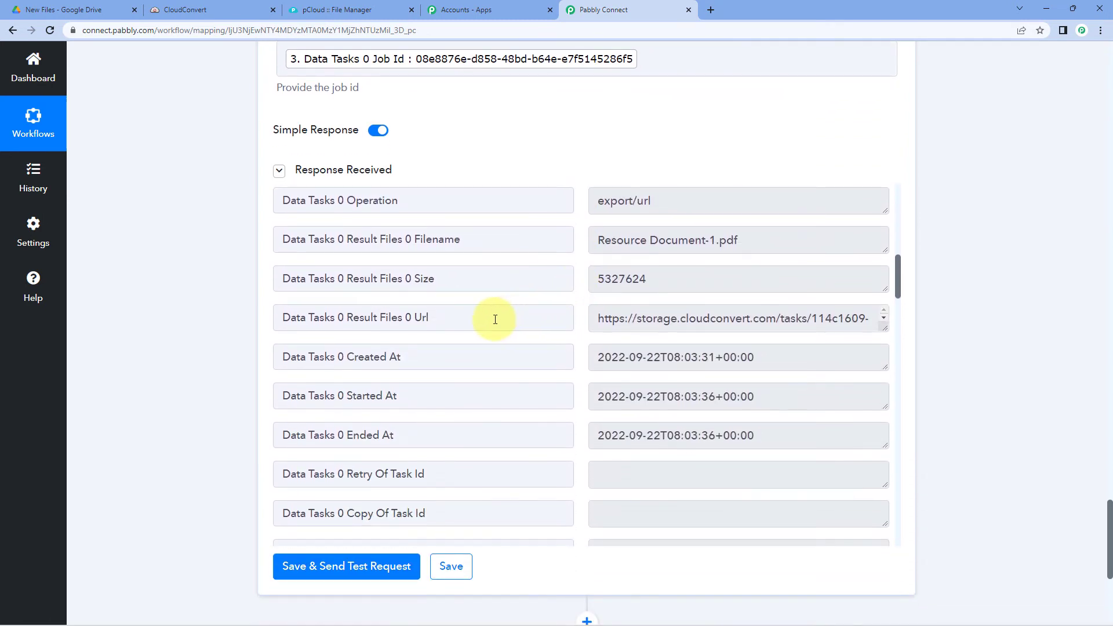
drag(496, 320, 280, 318)
click(824, 321)
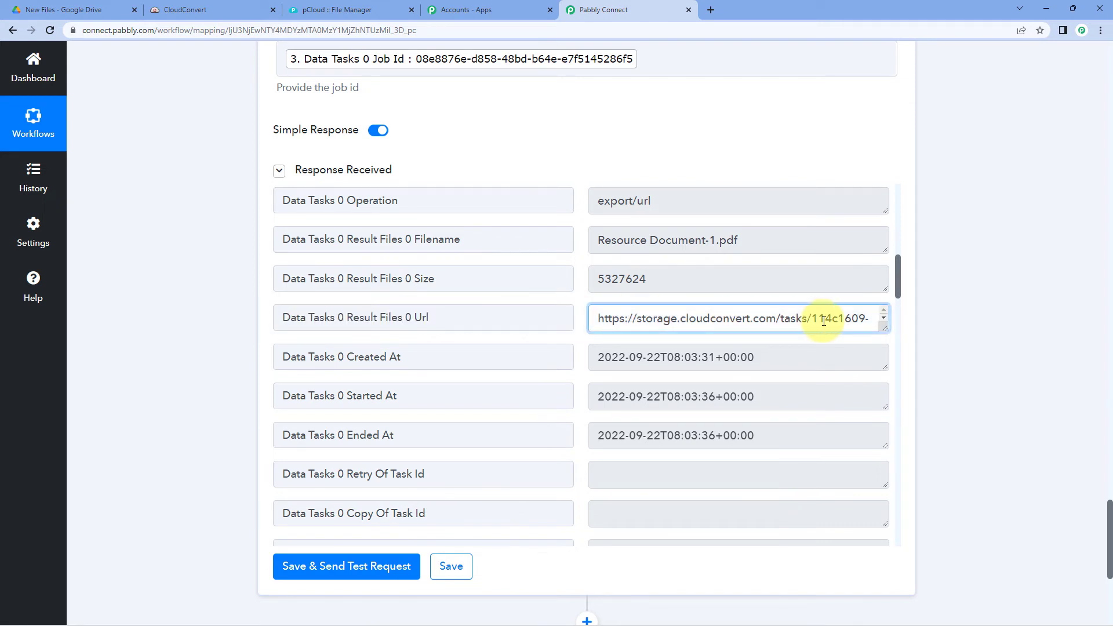
drag(885, 329, 867, 494)
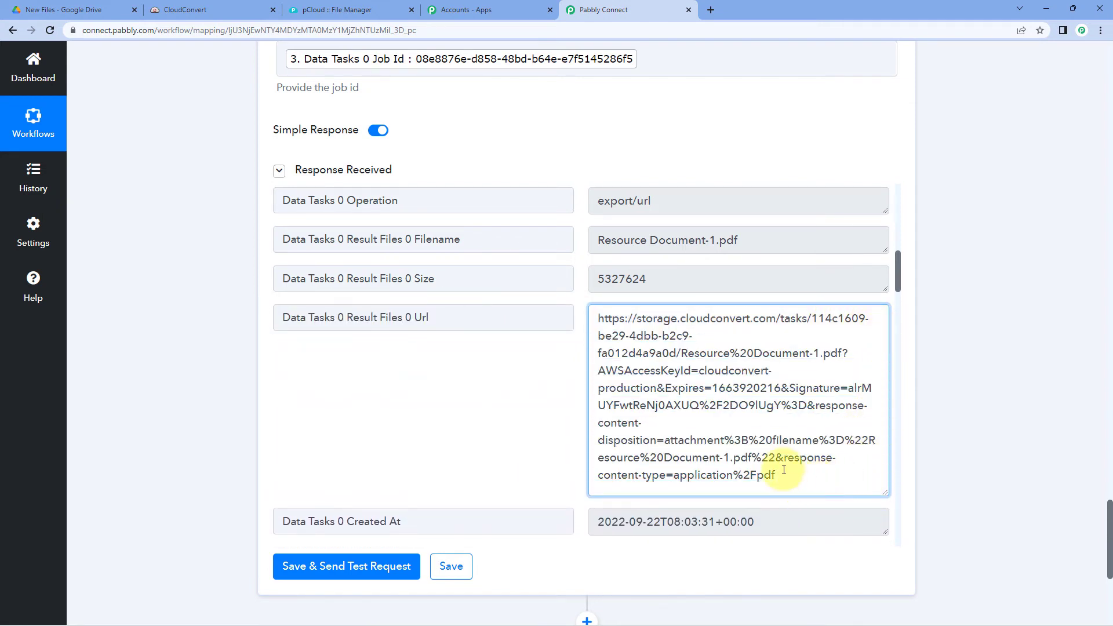
- Copy the Data Tasks 0 Result Files 0 Url value and open it in a new browser tab to get the converted PDF
drag(784, 469, 599, 316)
key(ctrl+c)
click(712, 10)
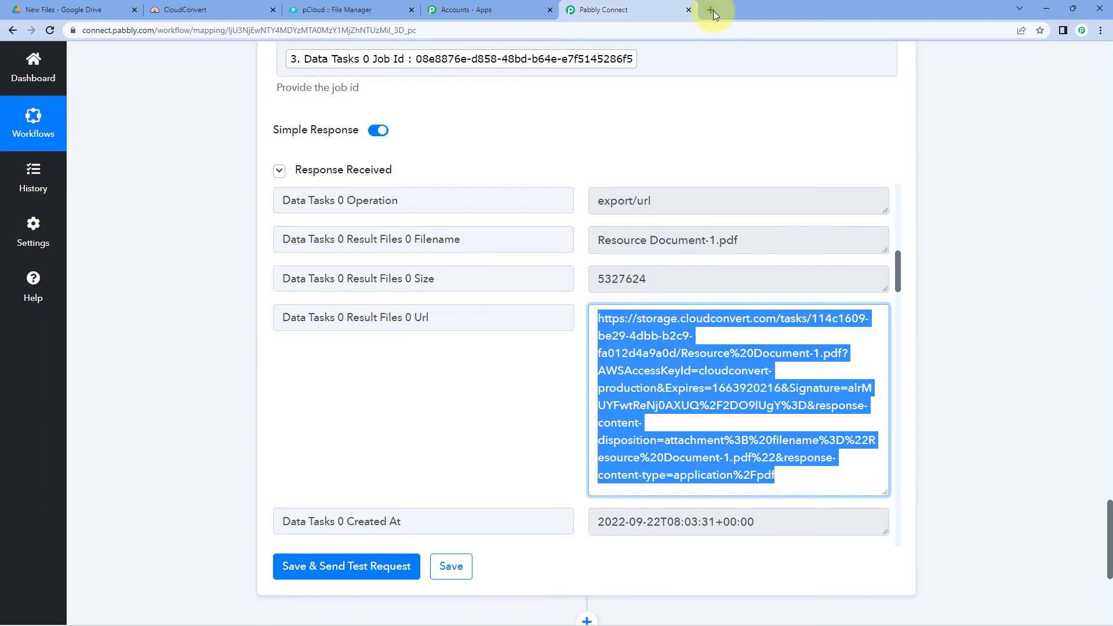
key(ctrl+v)
key(Return)
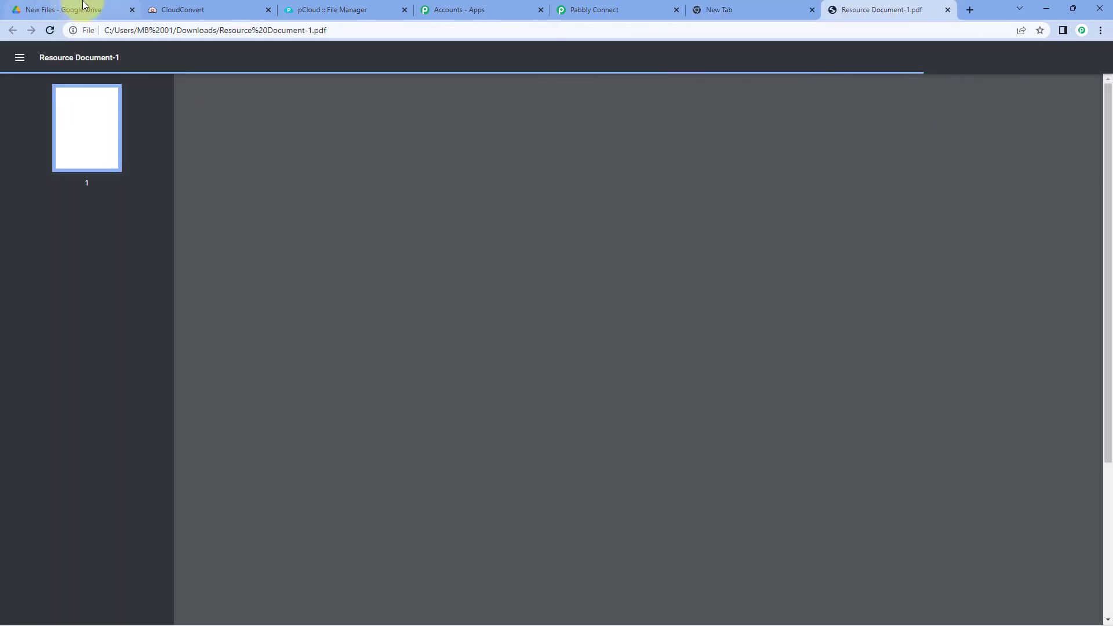
- Compare the converted Resource Document-1 PDF with the source image in Google Drive, and close the PDF and blank browser tabs
click(82, 9)
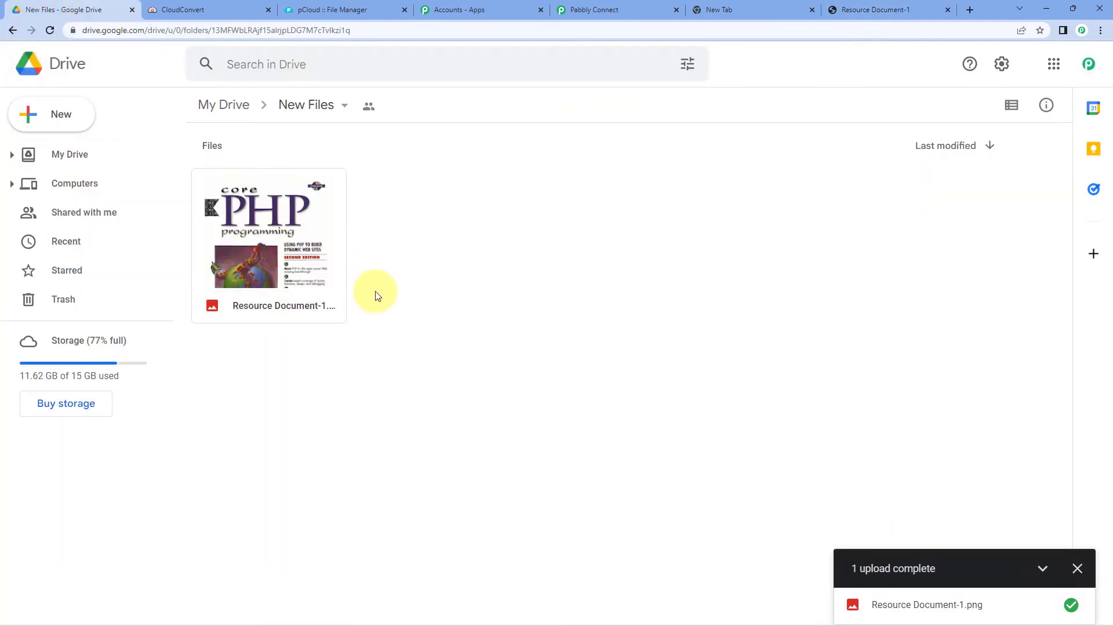
click(1078, 568)
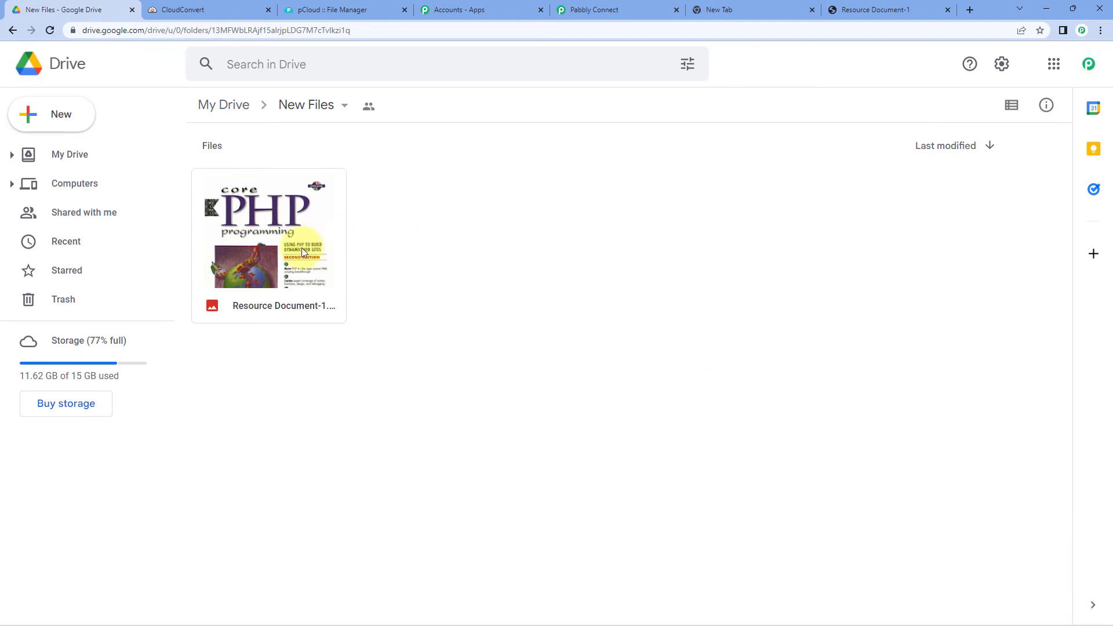
click(874, 9)
scroll(694, 179, down, 1)
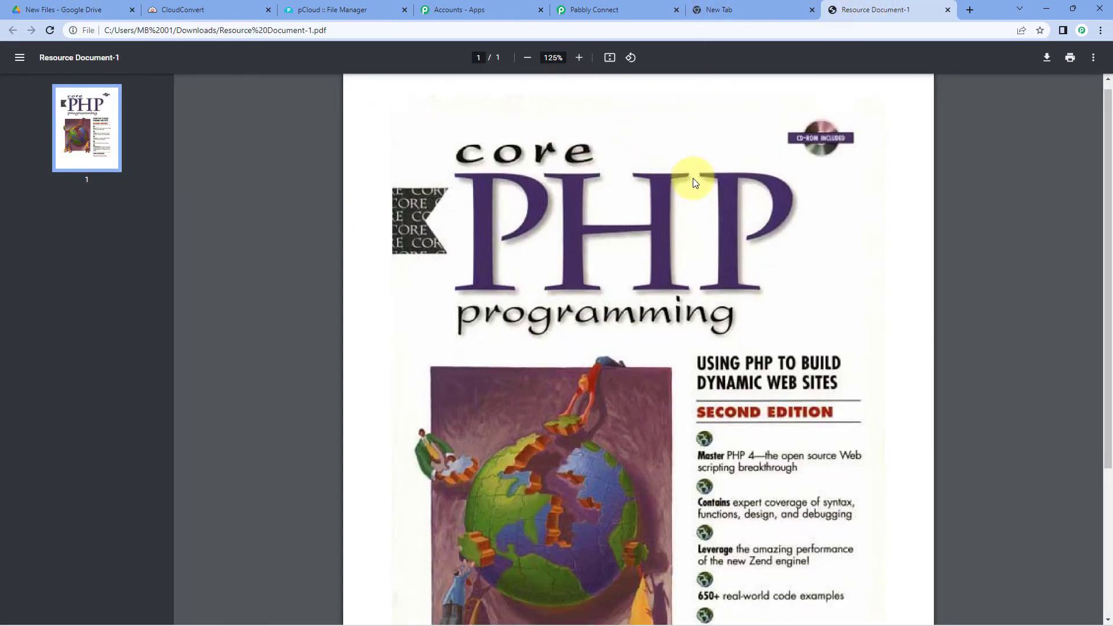
scroll(738, 164, up, 1)
click(948, 9)
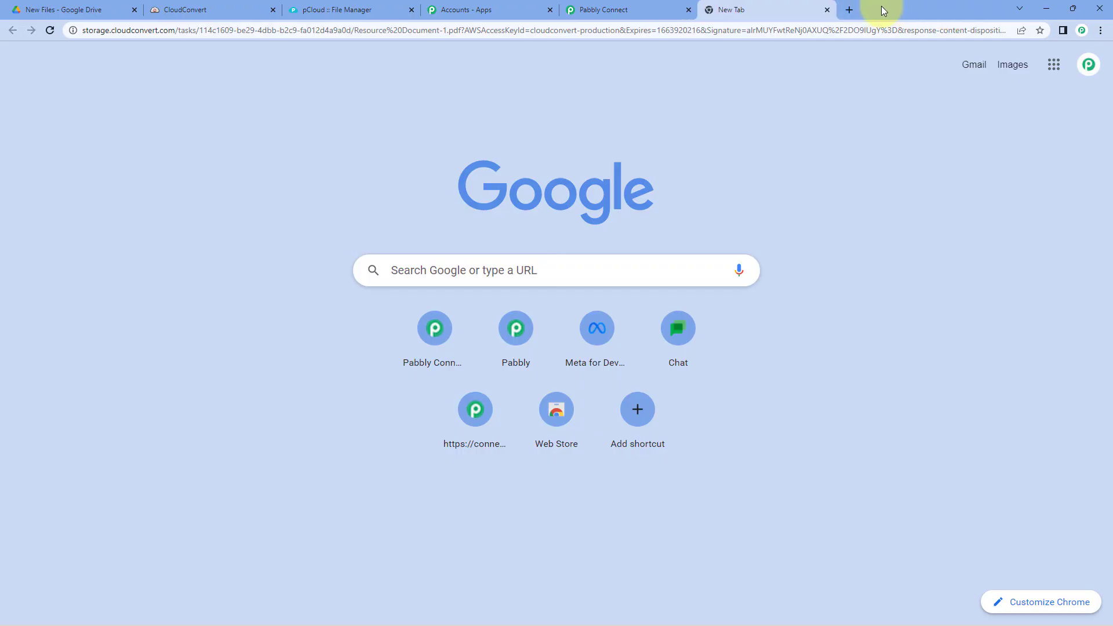
click(828, 10)
click(718, 124)
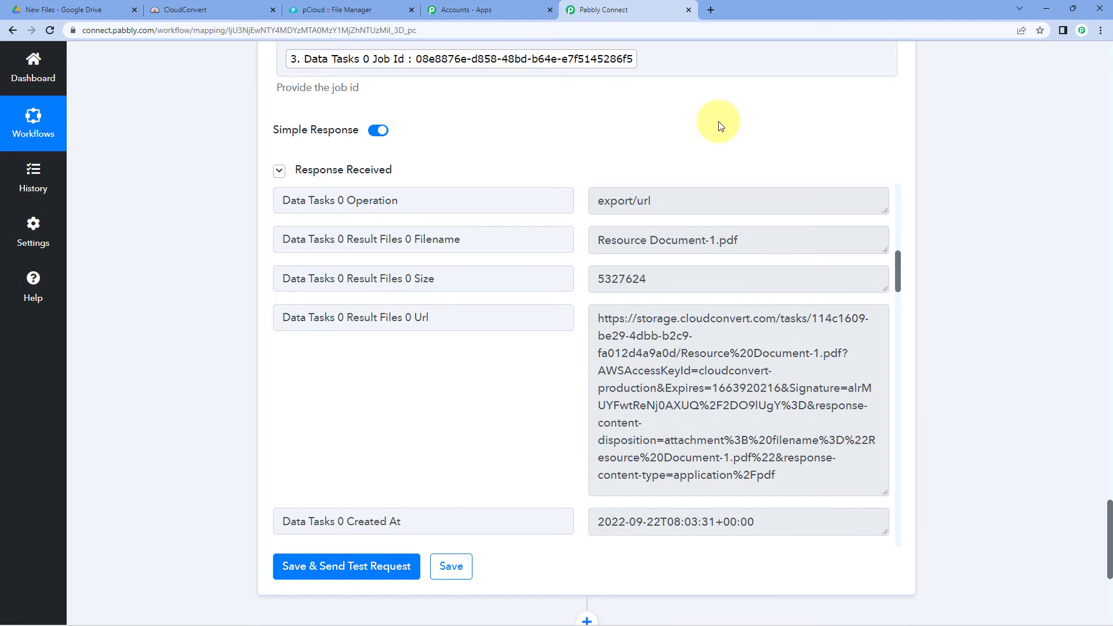
- Add a pCloud action after Get Job Details and set its Action Event to Upload a File in Folder
scroll(983, 215, down, 5)
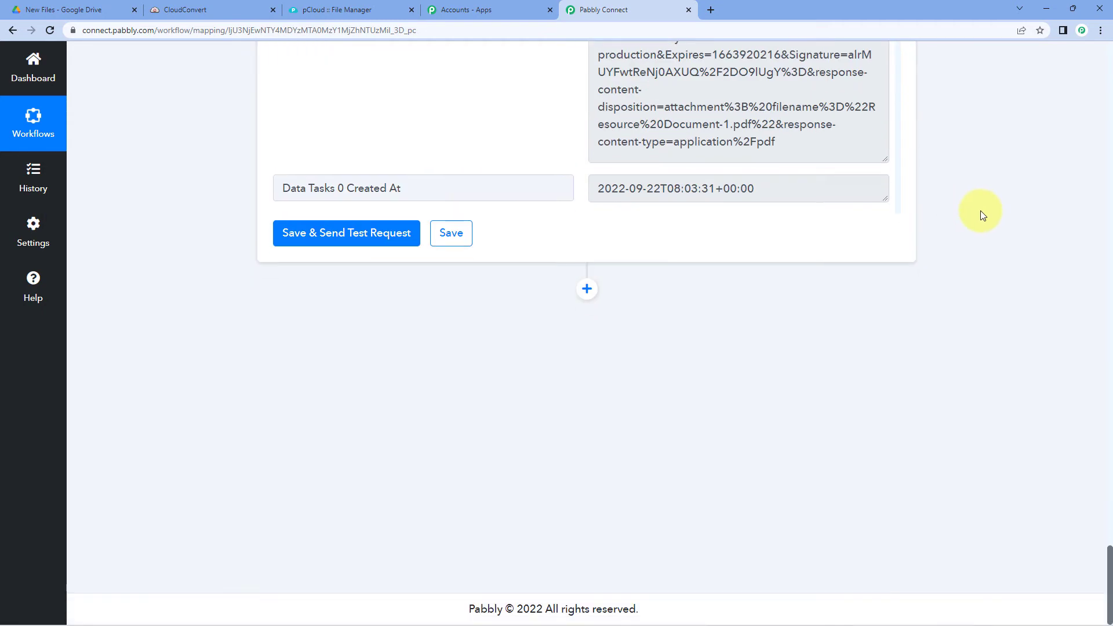
click(588, 290)
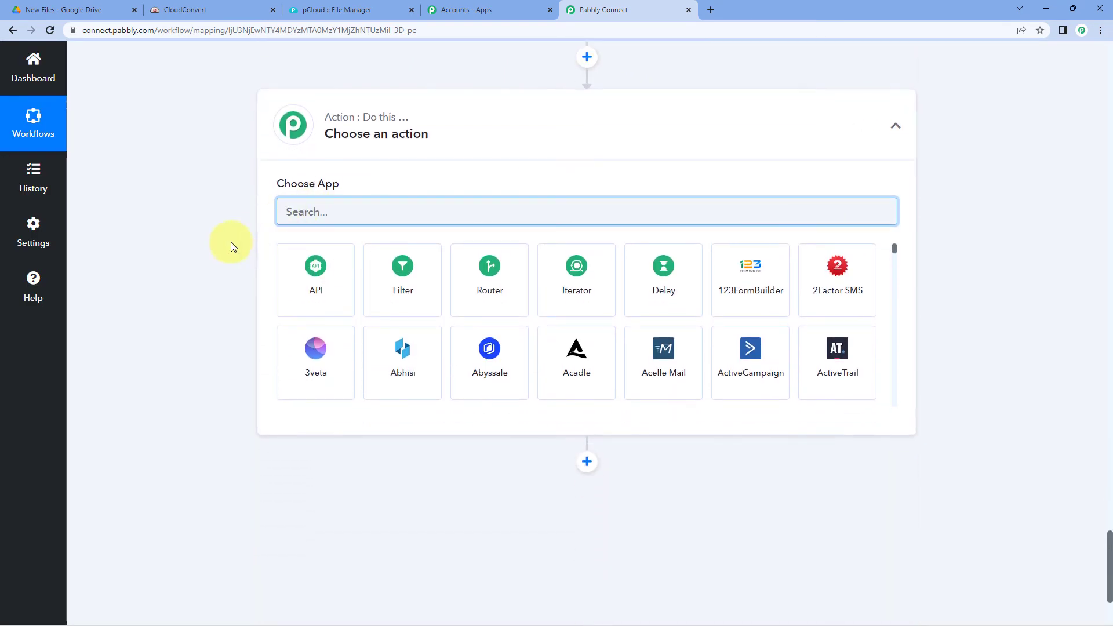
text(pCloud)
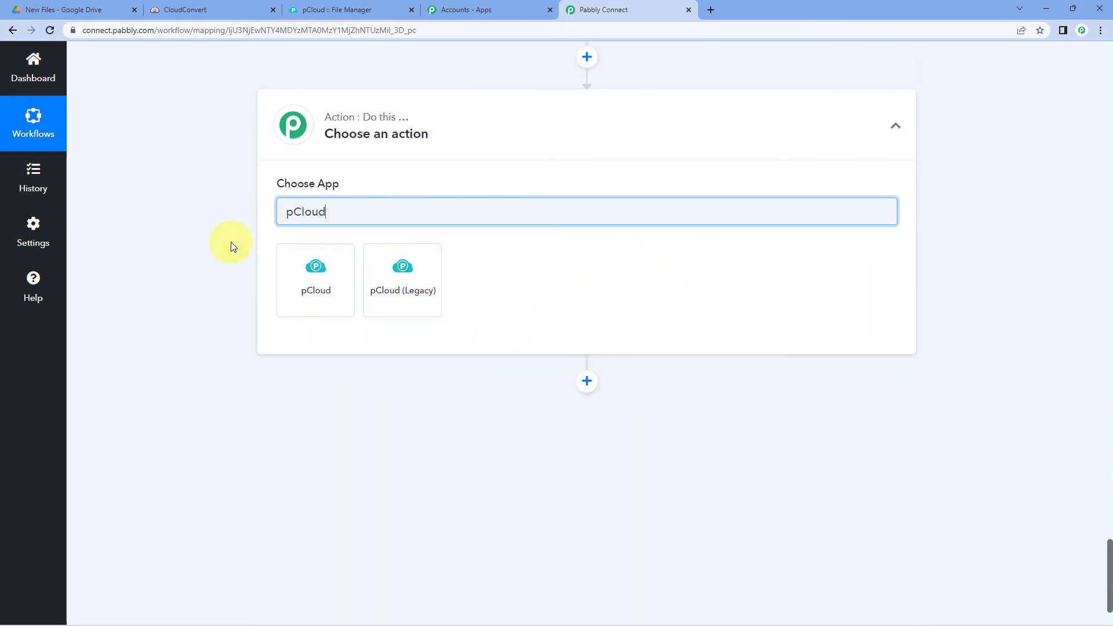
click(280, 267)
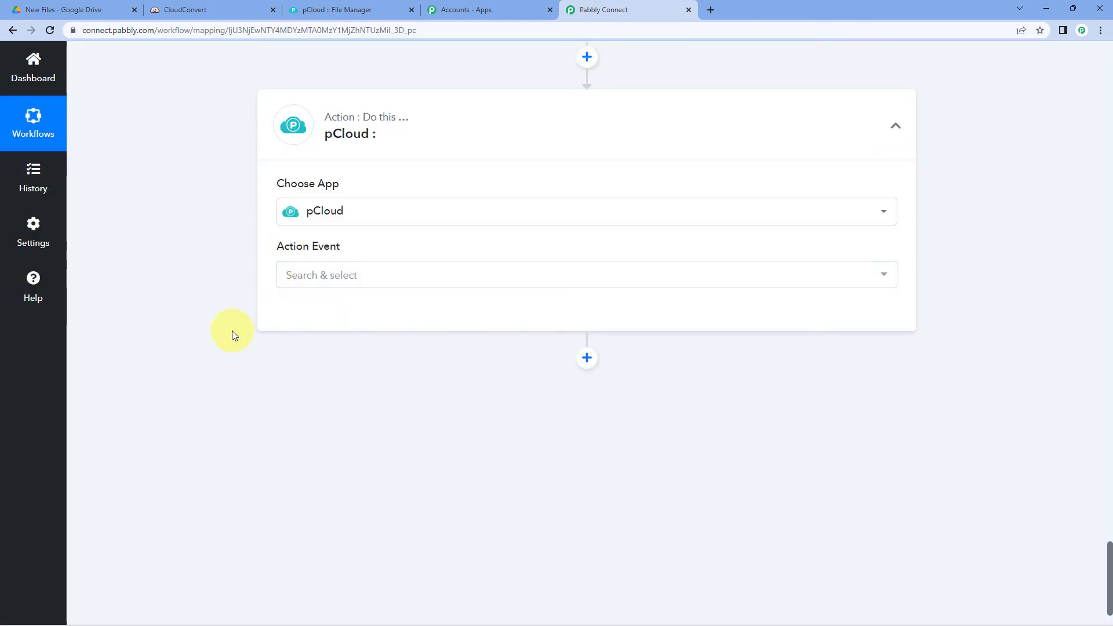
click(398, 279)
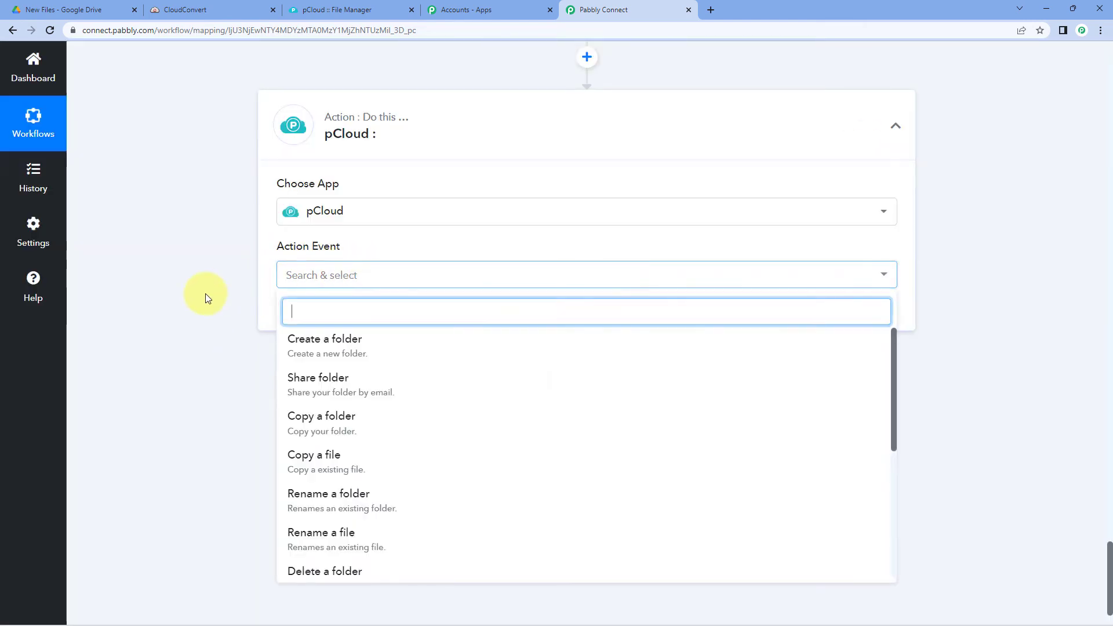
scroll(368, 323, down, 5)
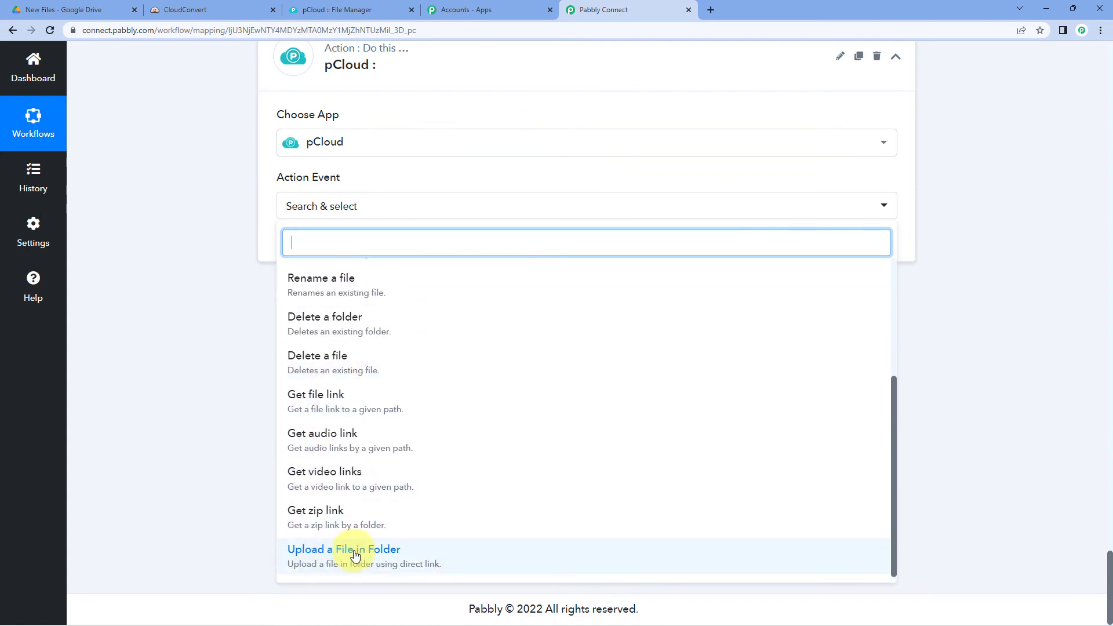
click(310, 554)
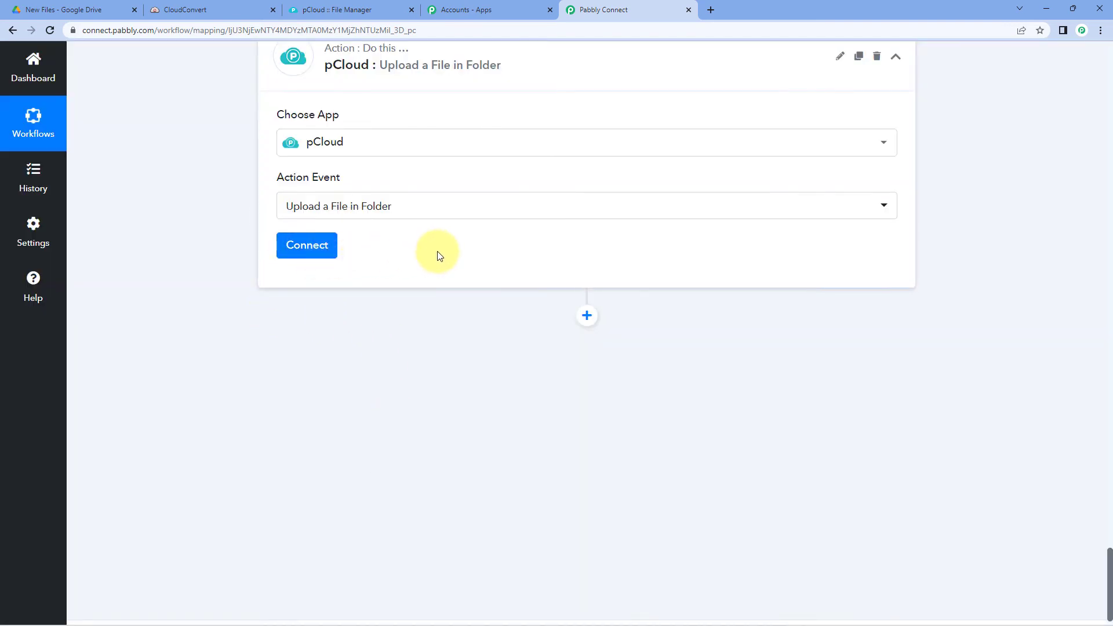
- Open the pCloud account connection setup for a new connection and review the required fields and the Host Name guidance for each data region
click(306, 246)
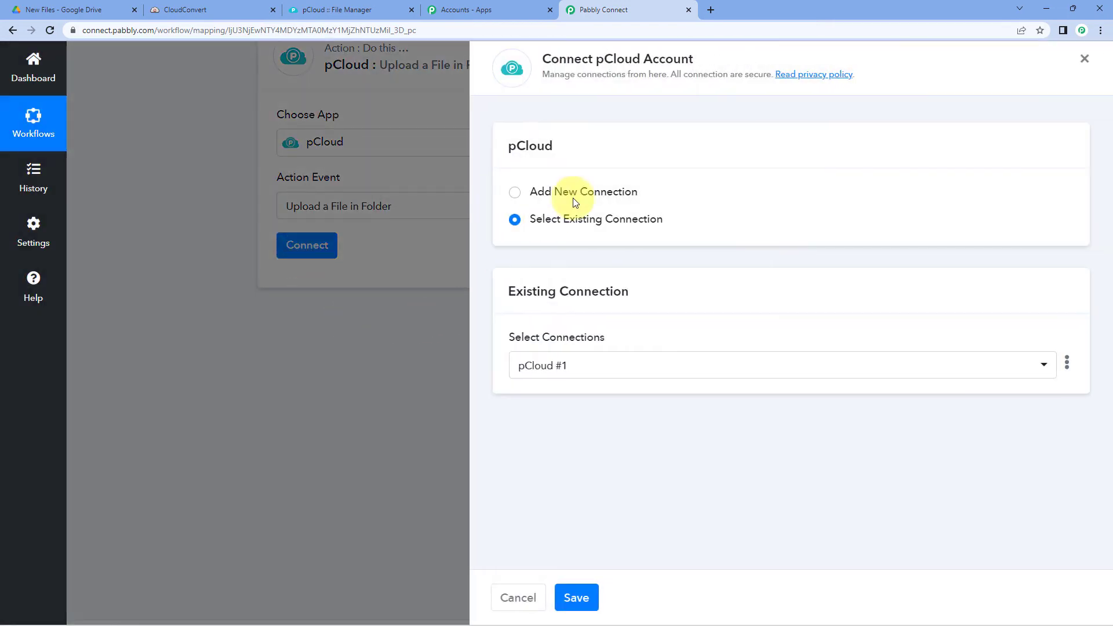
click(516, 192)
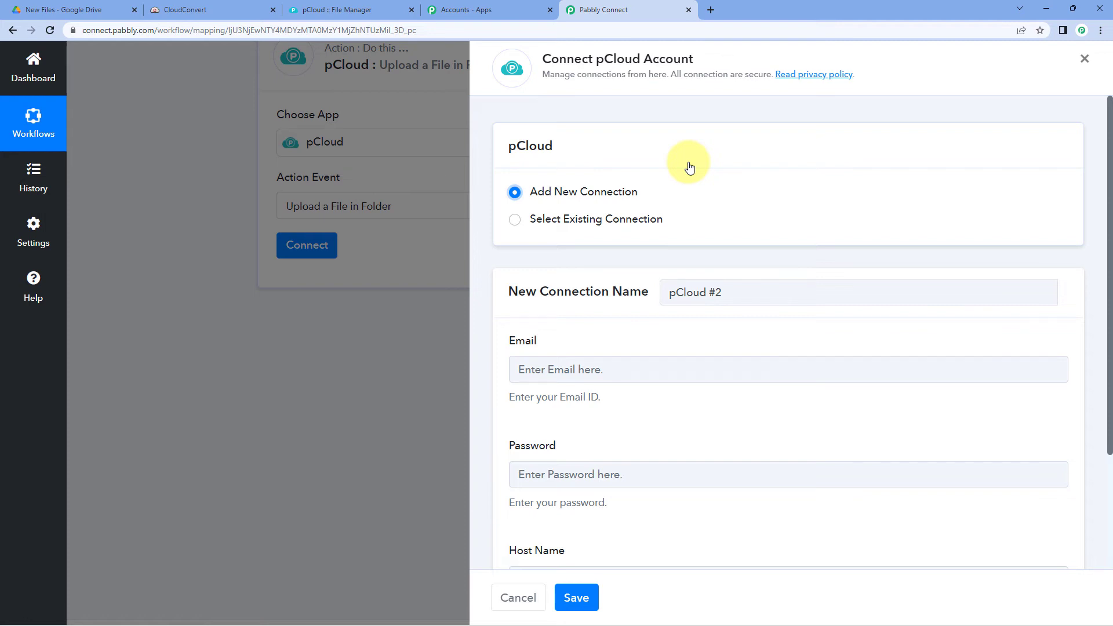
scroll(690, 168, down, 3)
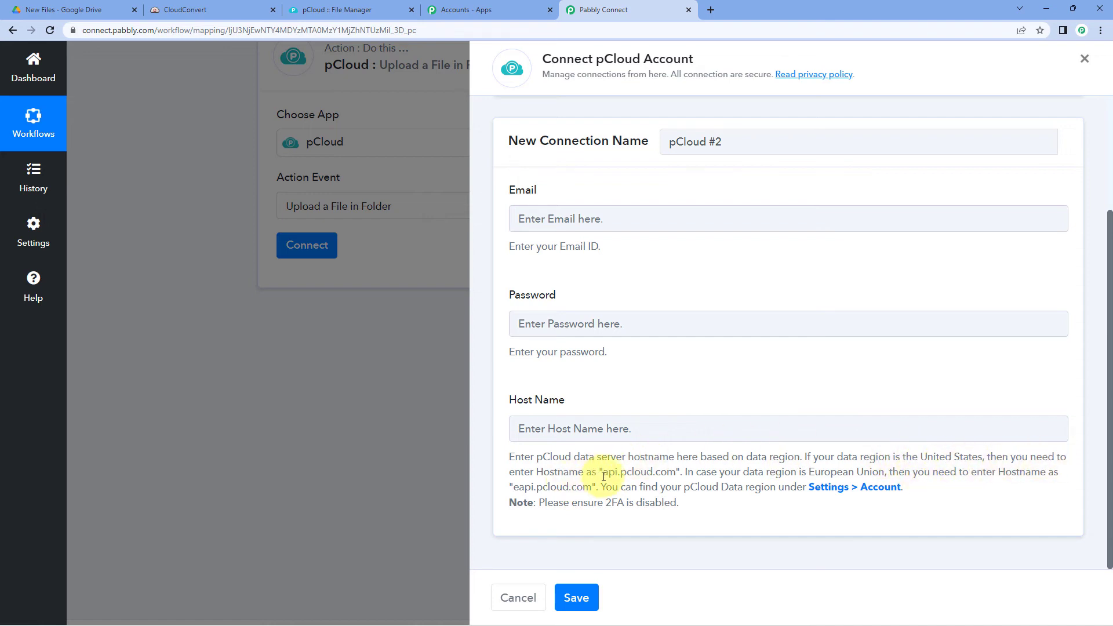
drag(605, 474, 677, 477)
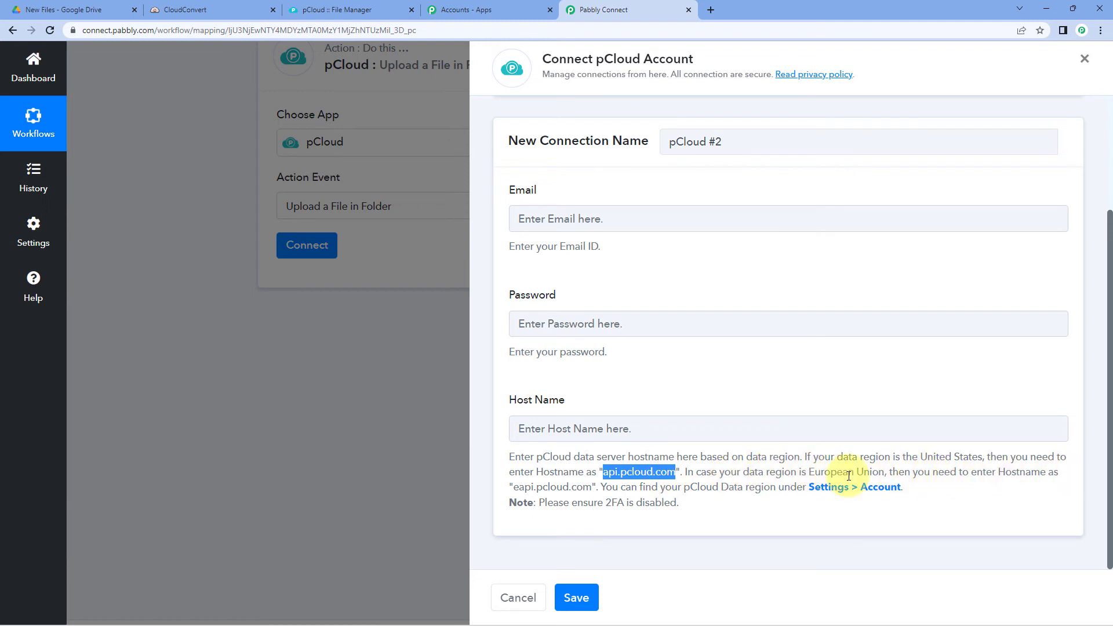
click(525, 487)
drag(525, 487, 585, 489)
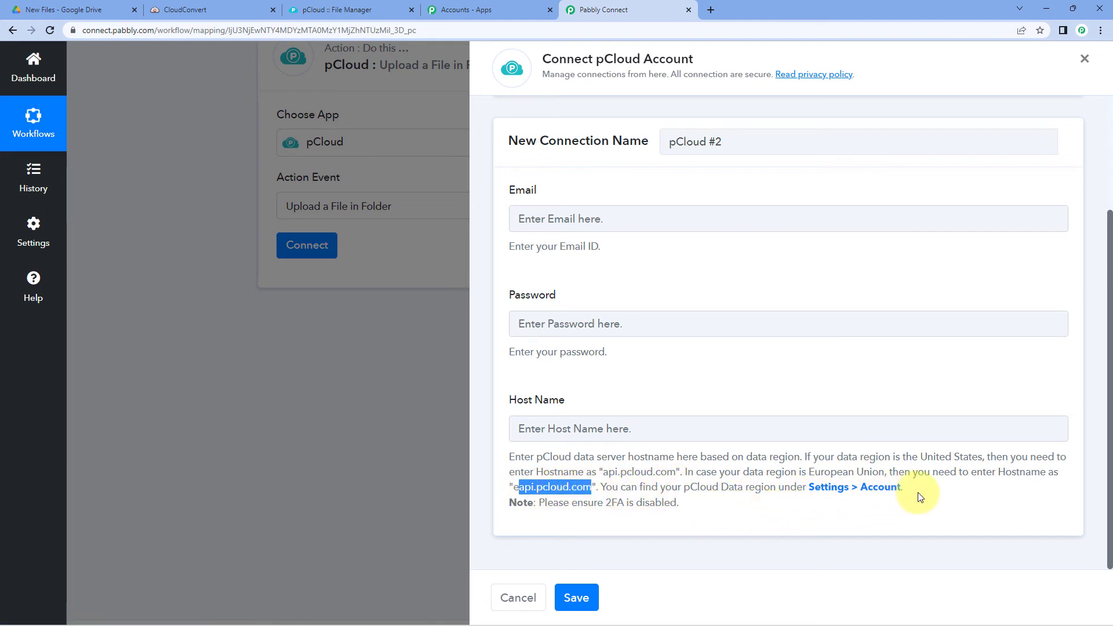
click(740, 375)
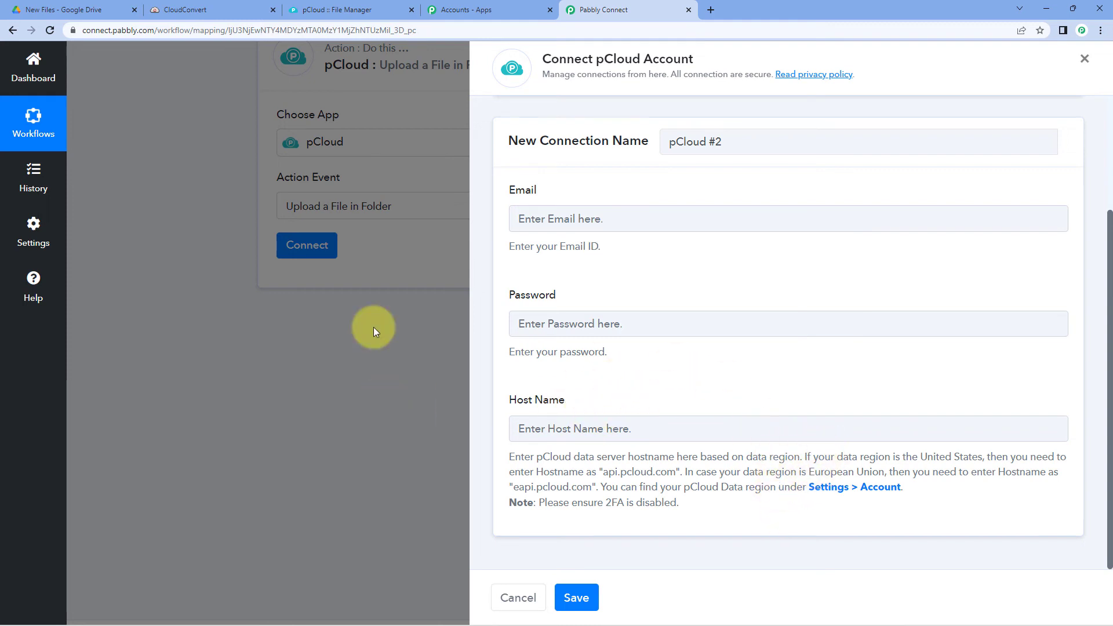
- Switch to pCloud and check the account's data region in its account settings
click(351, 14)
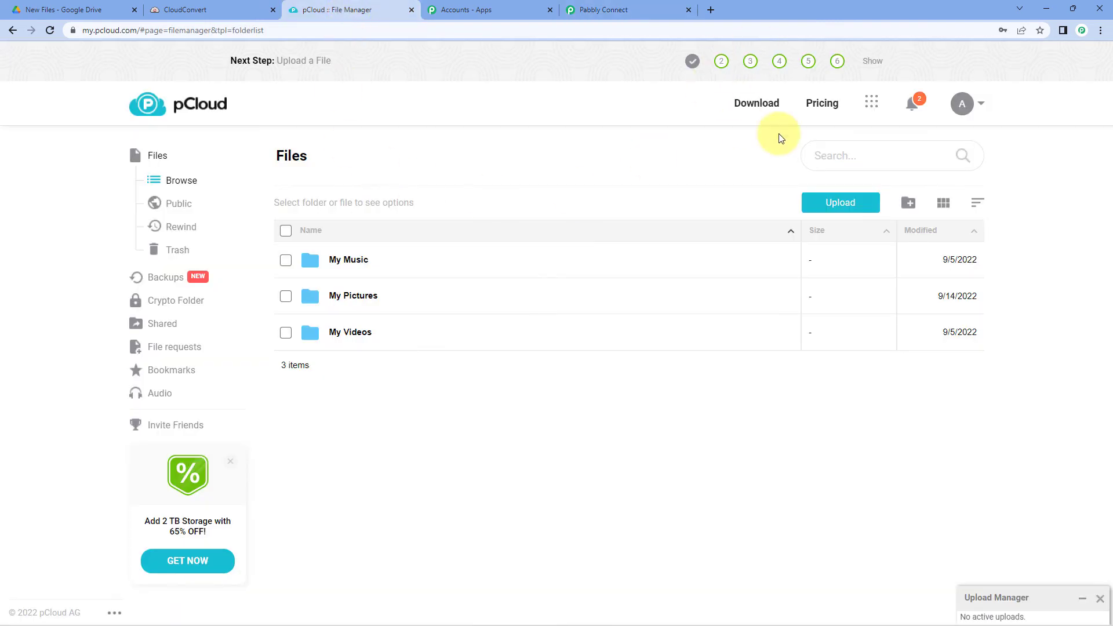
click(986, 108)
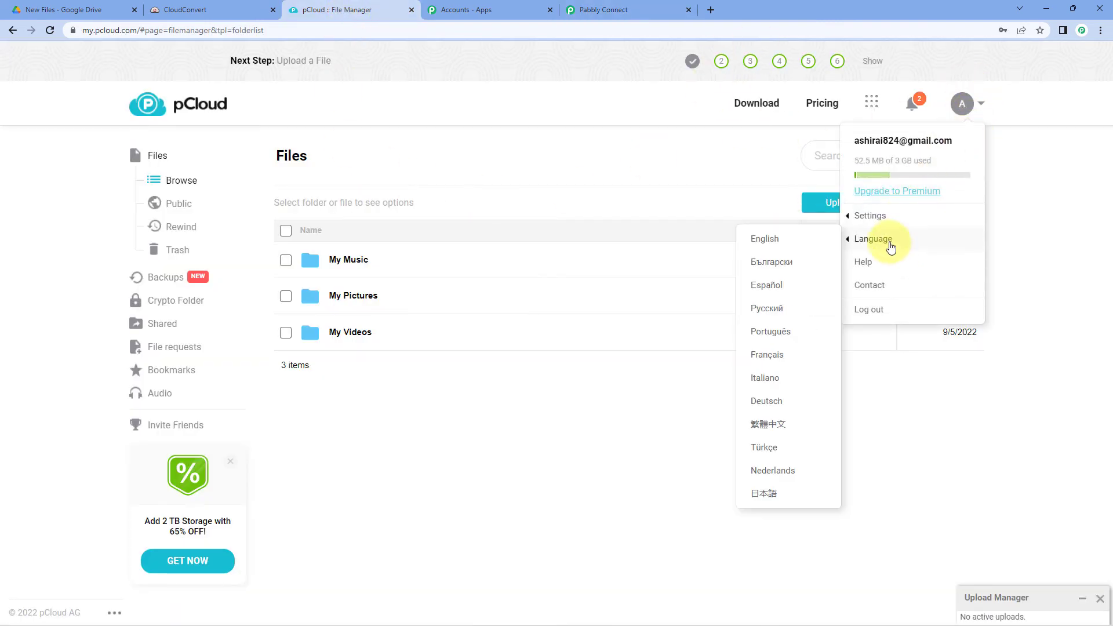
click(876, 218)
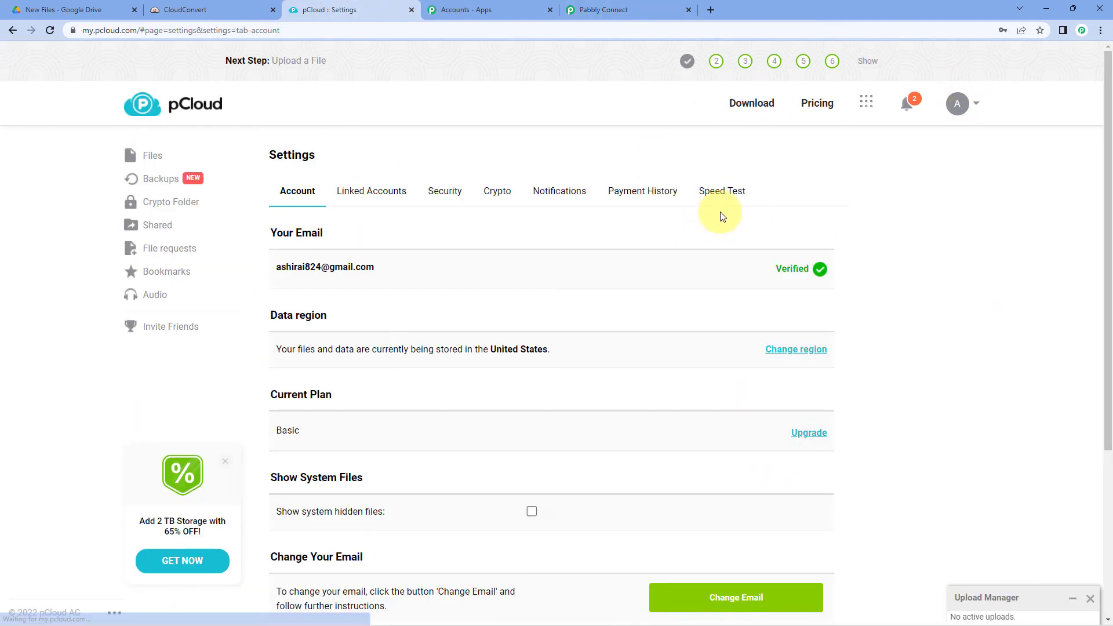
scroll(527, 269, down, 2)
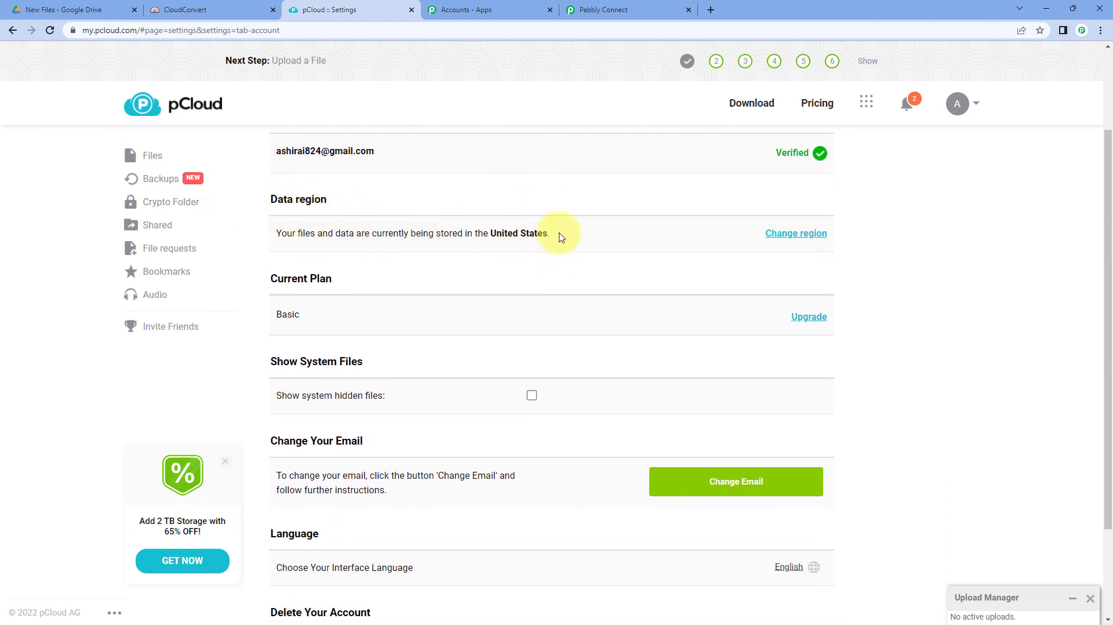
drag(549, 233, 493, 233)
- Return to Pabbly Connect and fill in the new pCloud connection's Host Name as api.pcloud.com, copied from the field's guidance text
click(580, 10)
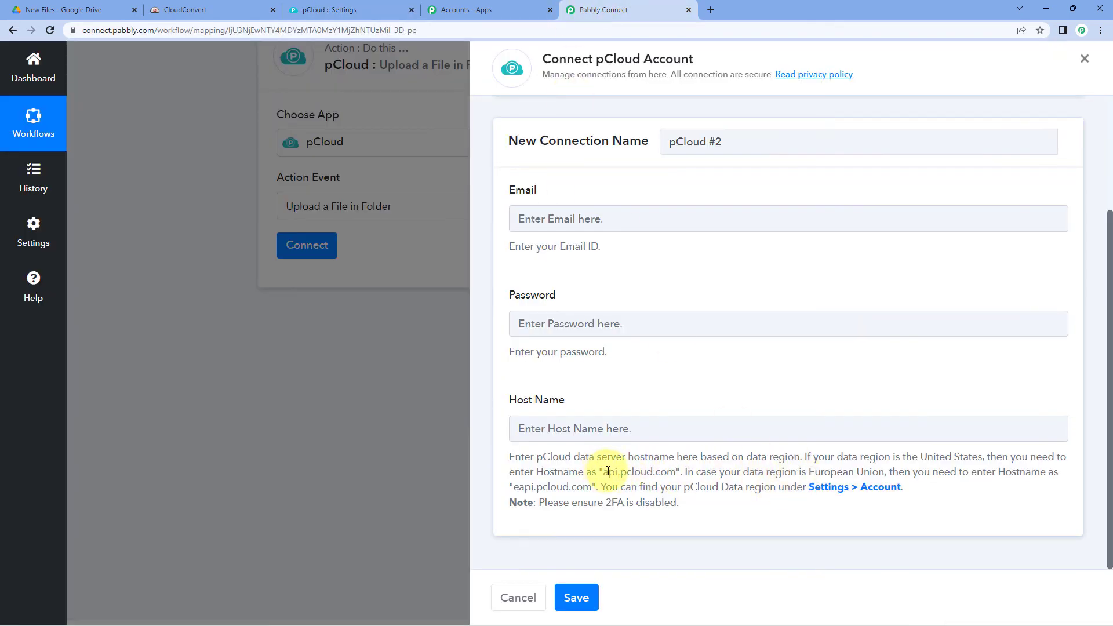
drag(603, 472, 661, 473)
right_click(666, 474)
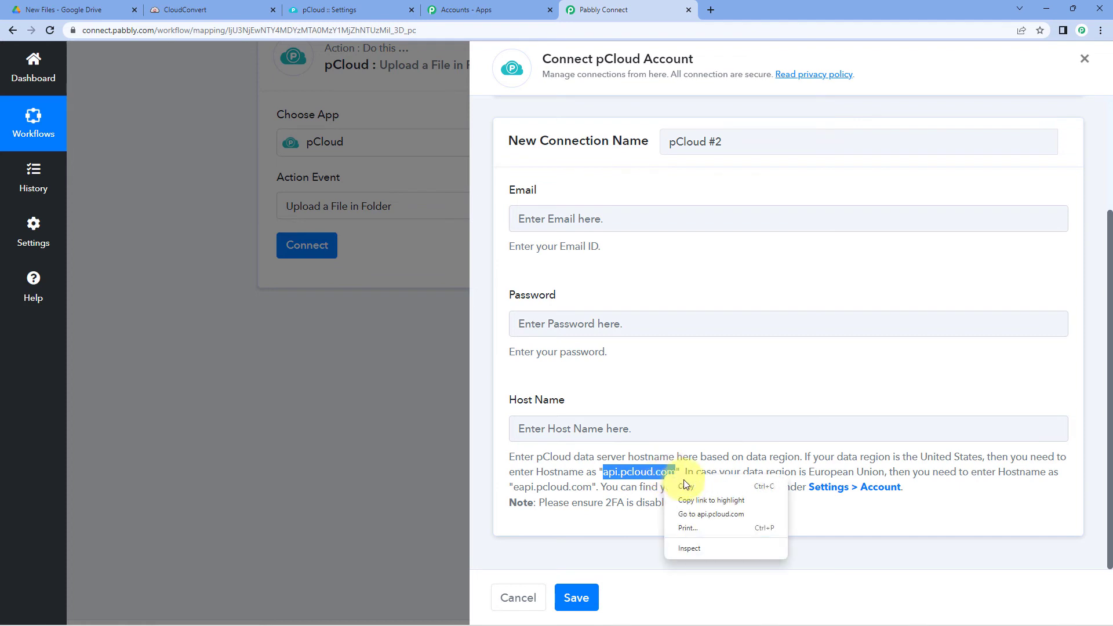
click(687, 497)
click(555, 424)
right_click(555, 424)
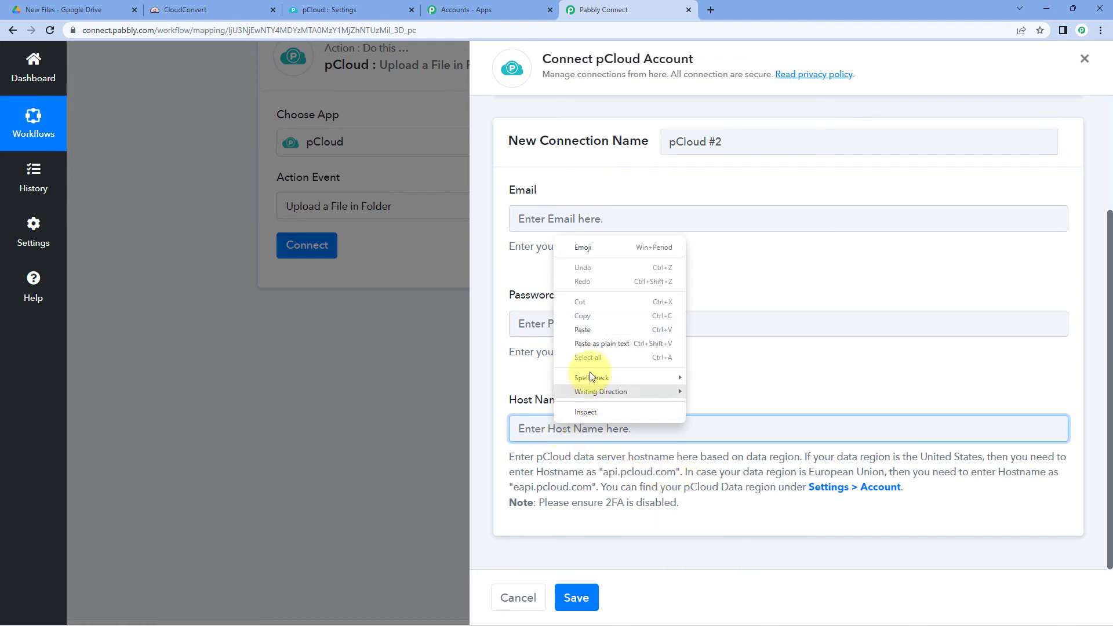
click(587, 325)
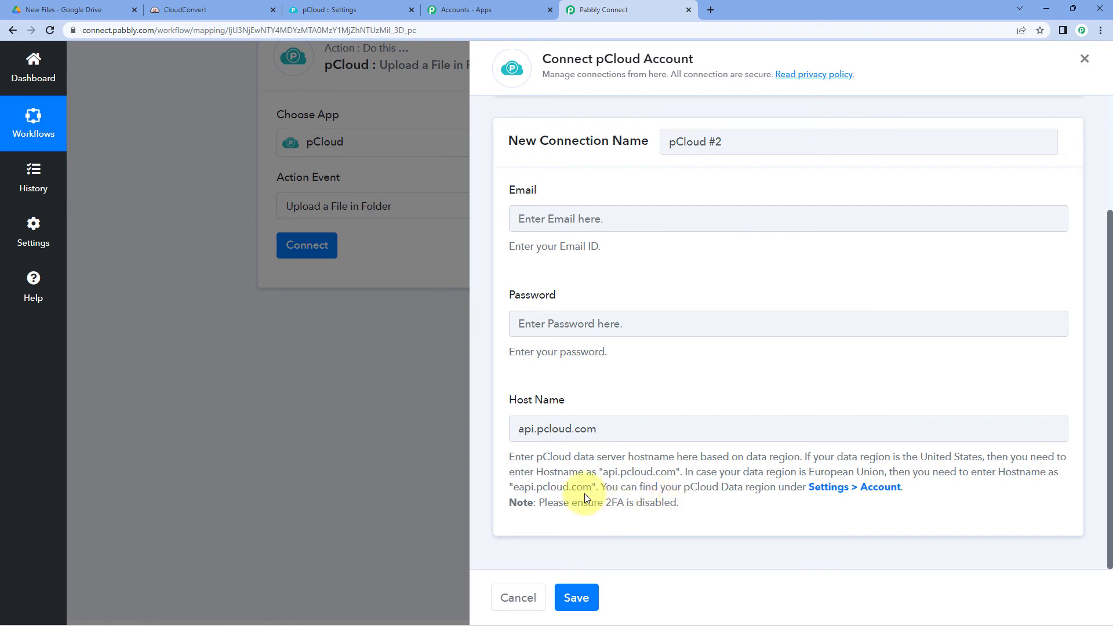
drag(592, 487, 518, 486)
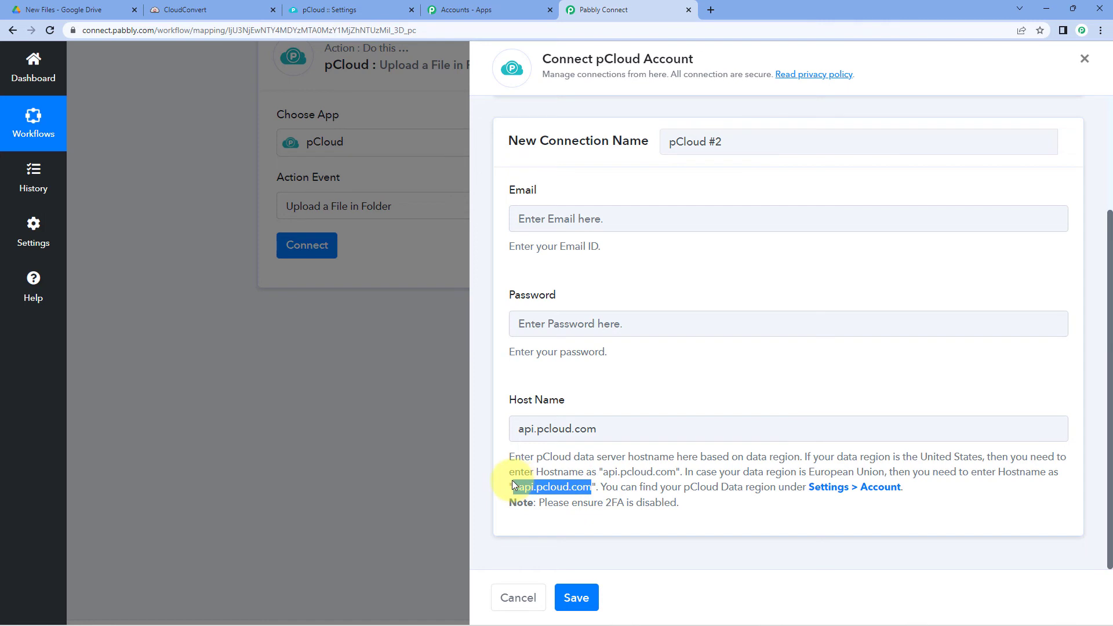
click(599, 397)
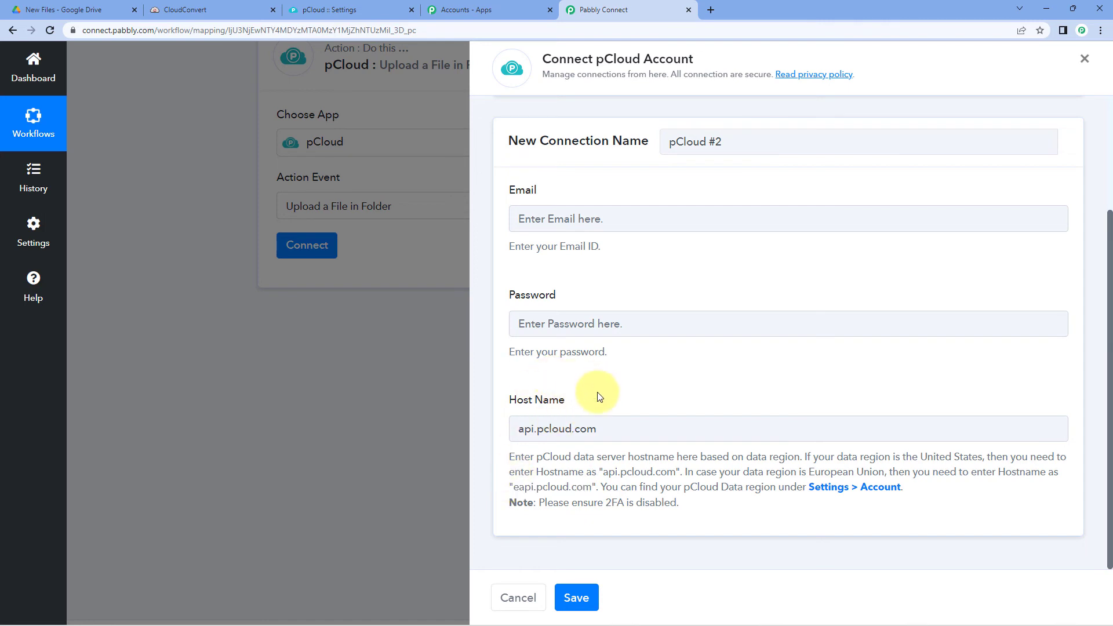
- Switch the pCloud action to the existing connection pCloud #1 and save it
scroll(580, 249, up, 2)
scroll(549, 435, down, 1)
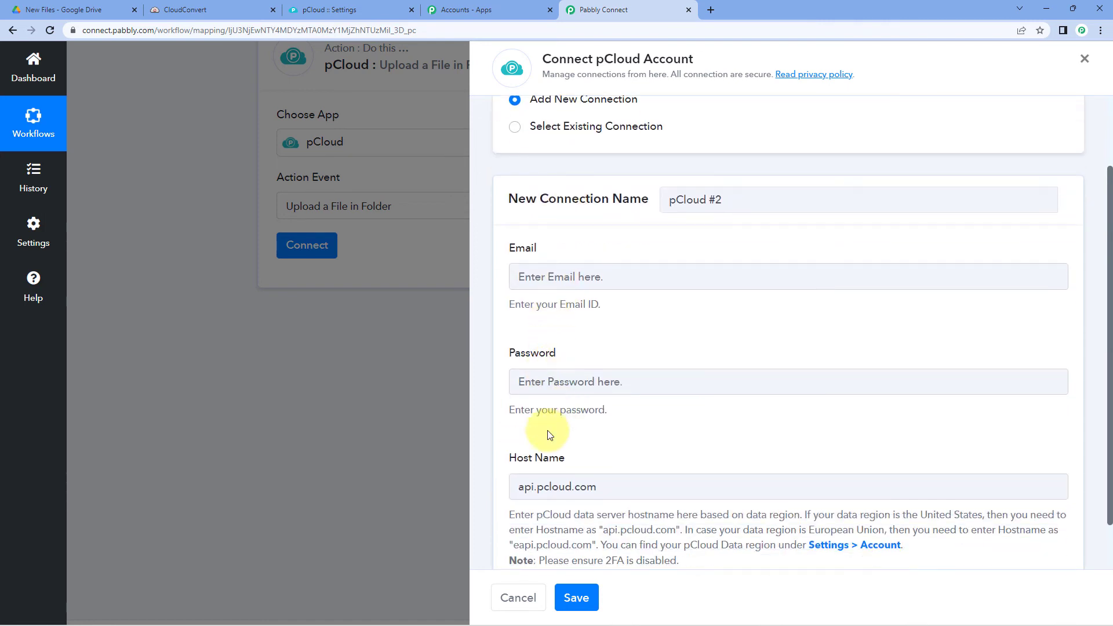
scroll(548, 464, down, 2)
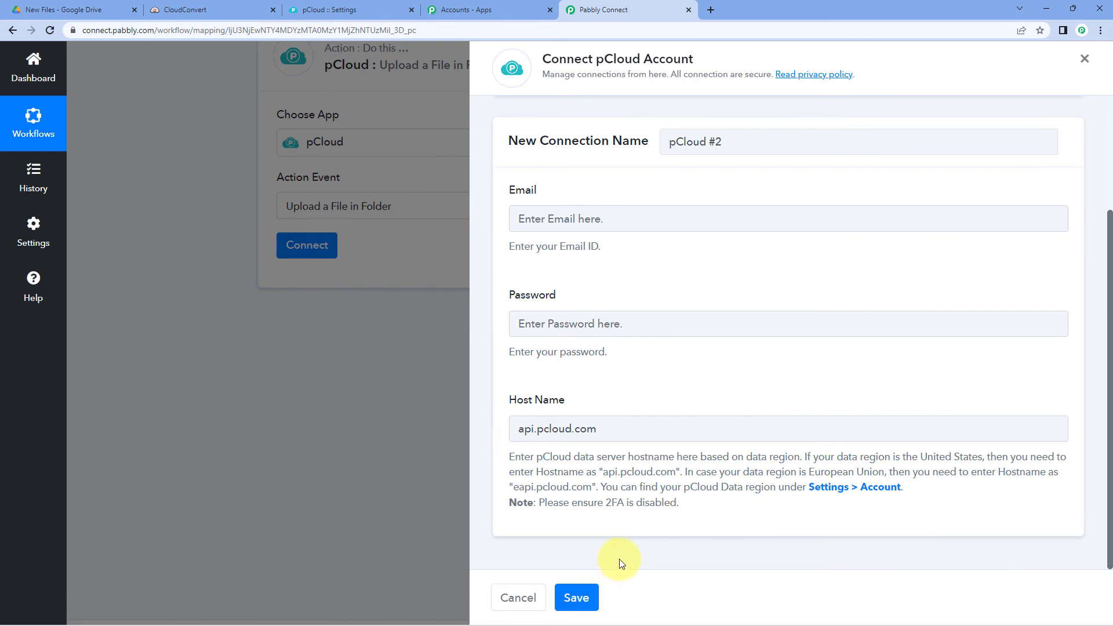
scroll(619, 561, up, 3)
click(515, 189)
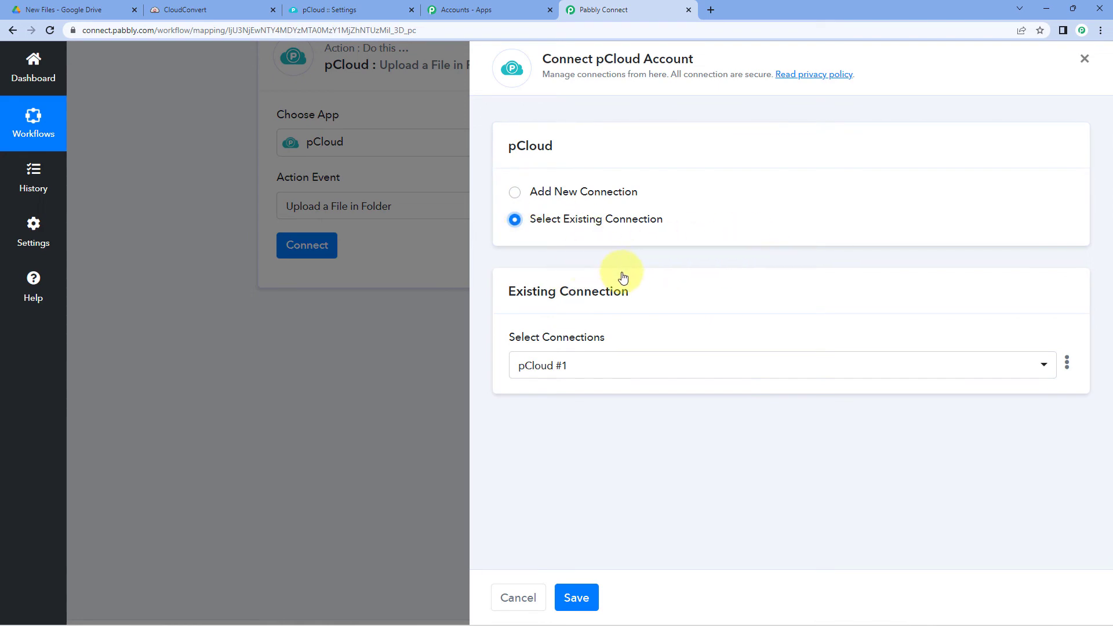
click(577, 598)
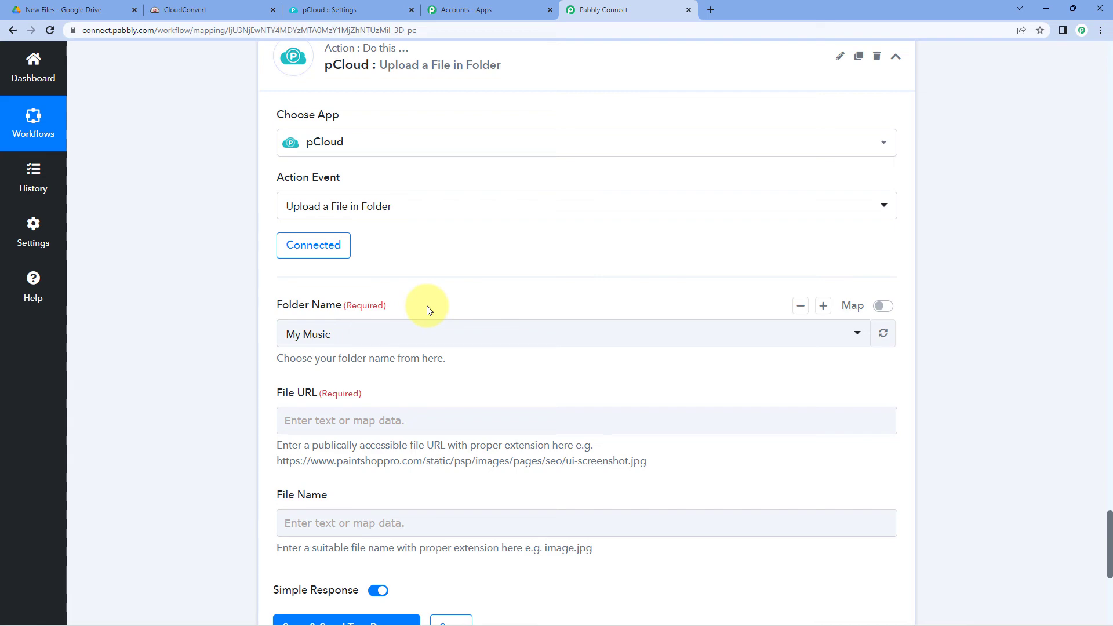
- Inspect the contents of the My Pictures folder in the pCloud file manager and go back to the main Files list
click(316, 9)
click(152, 155)
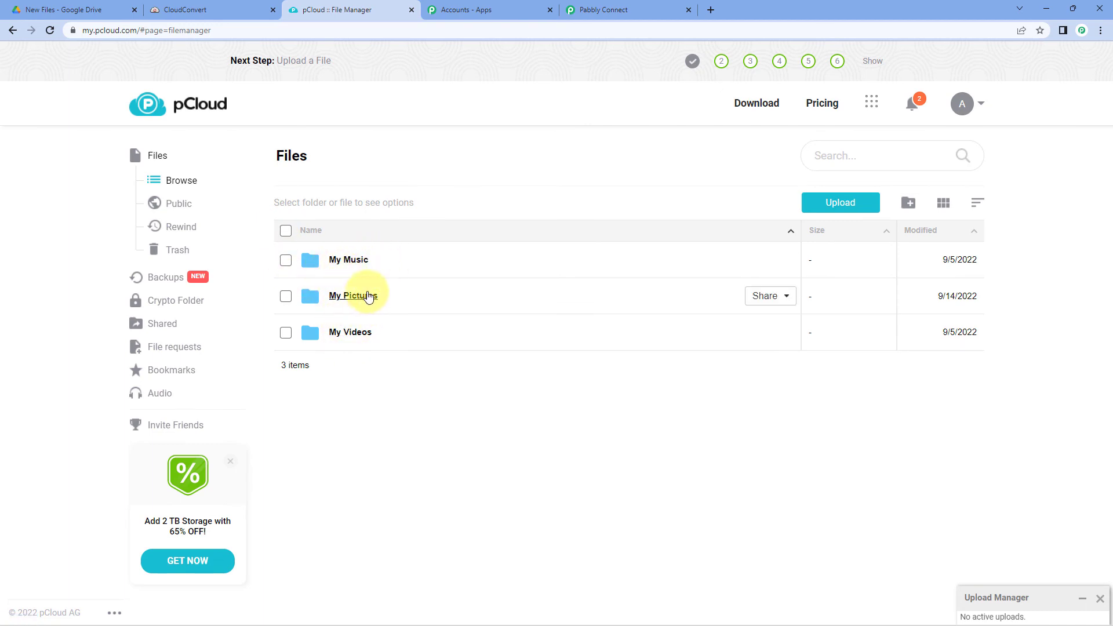
double_click(369, 297)
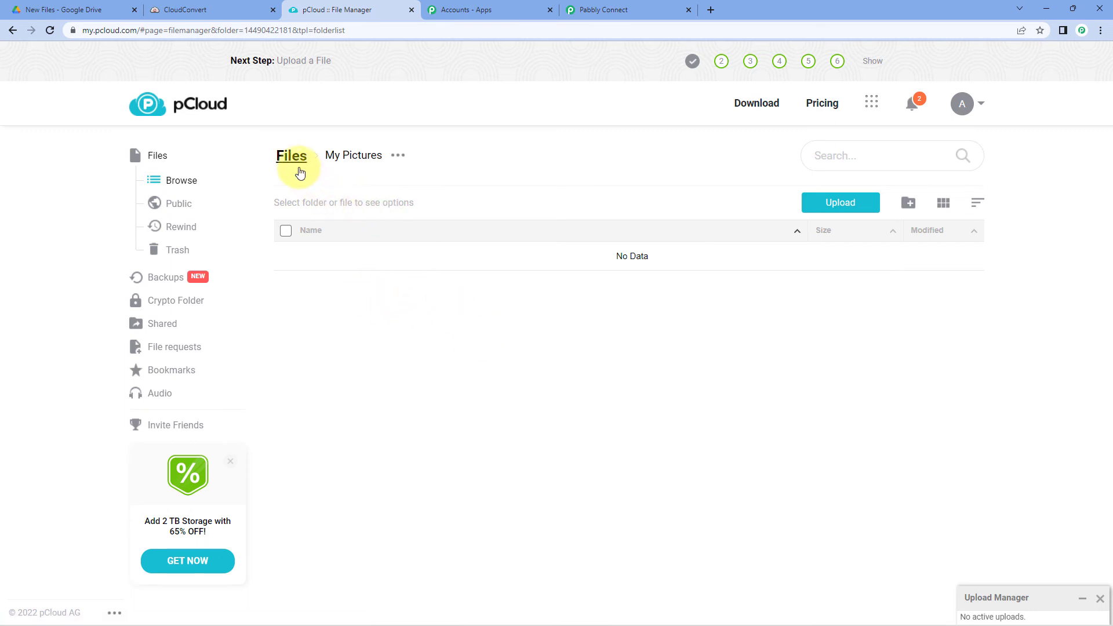
click(293, 162)
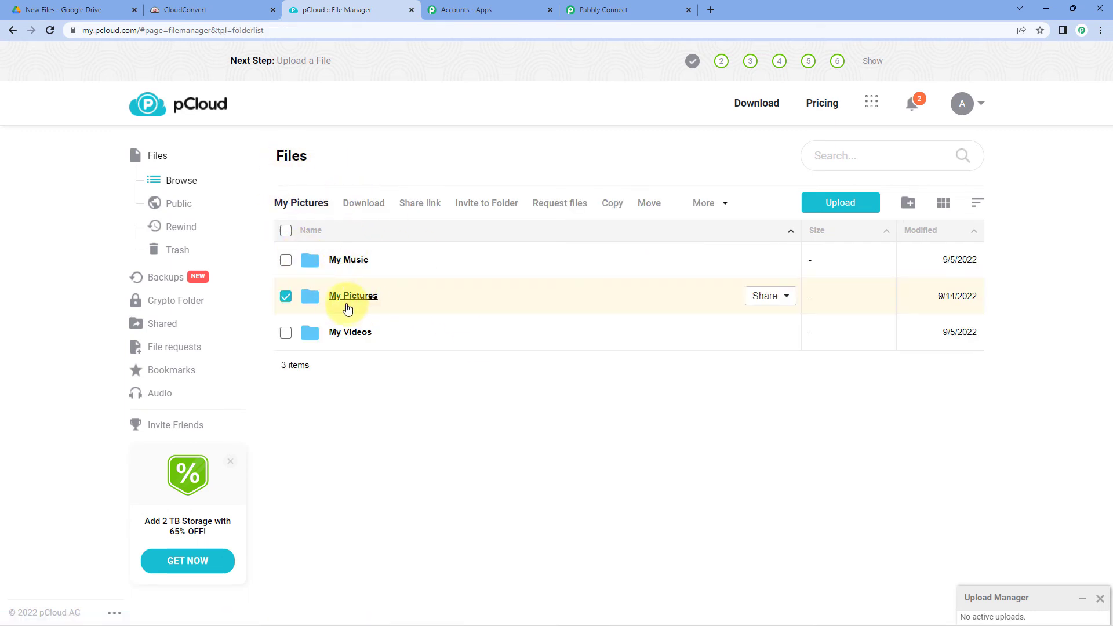
click(393, 420)
- Return to Pabbly Connect and set the upload action's Folder Name to My Pictures
click(604, 9)
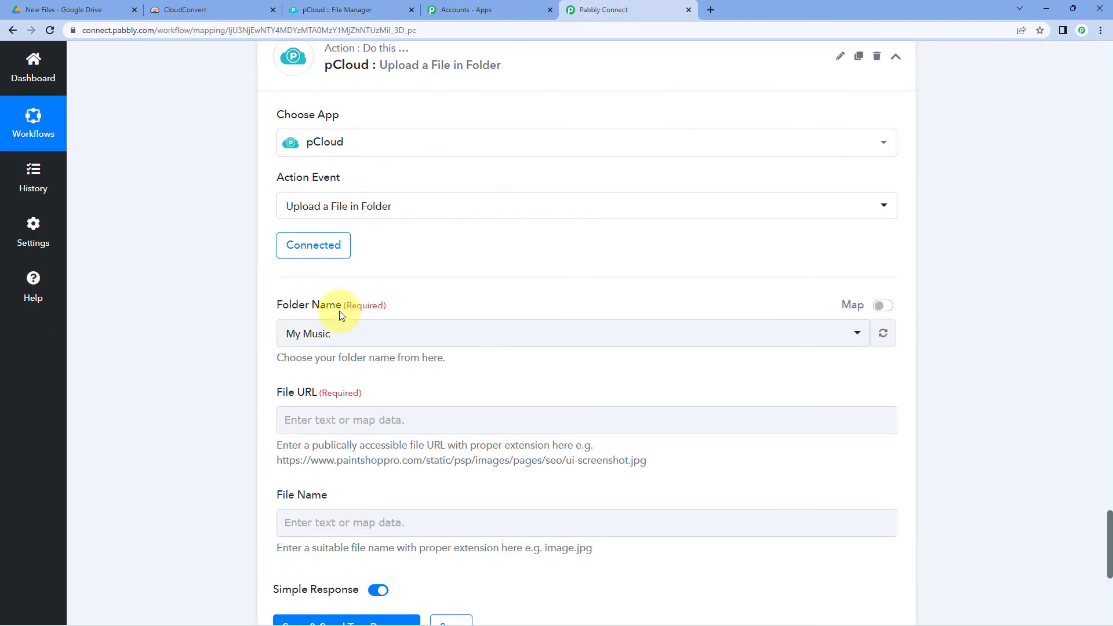
click(345, 332)
click(307, 429)
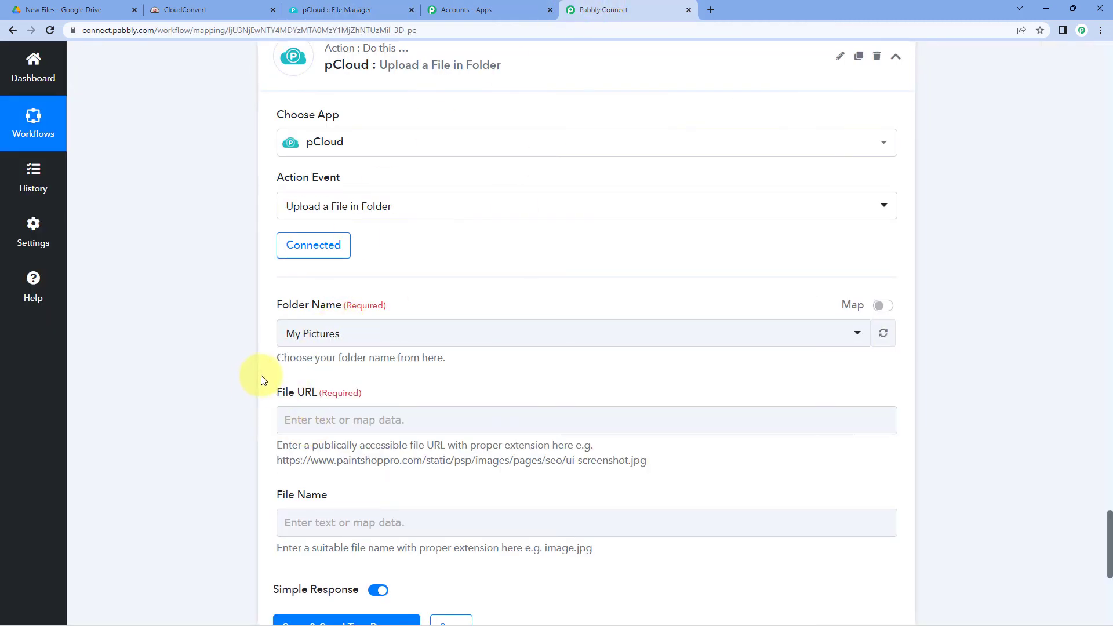
- Examine the Data Tasks 0 Result Files 0 Url value in the Get Job Details response as the source for the upload's File URL
scroll(266, 375, down, 1)
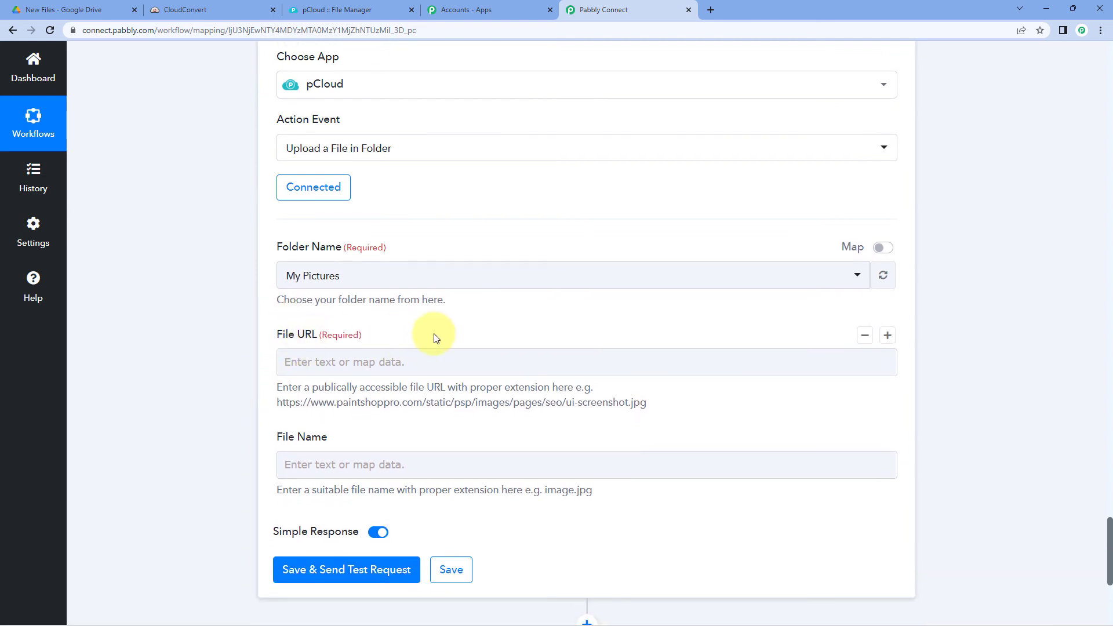
scroll(584, 281, up, 8)
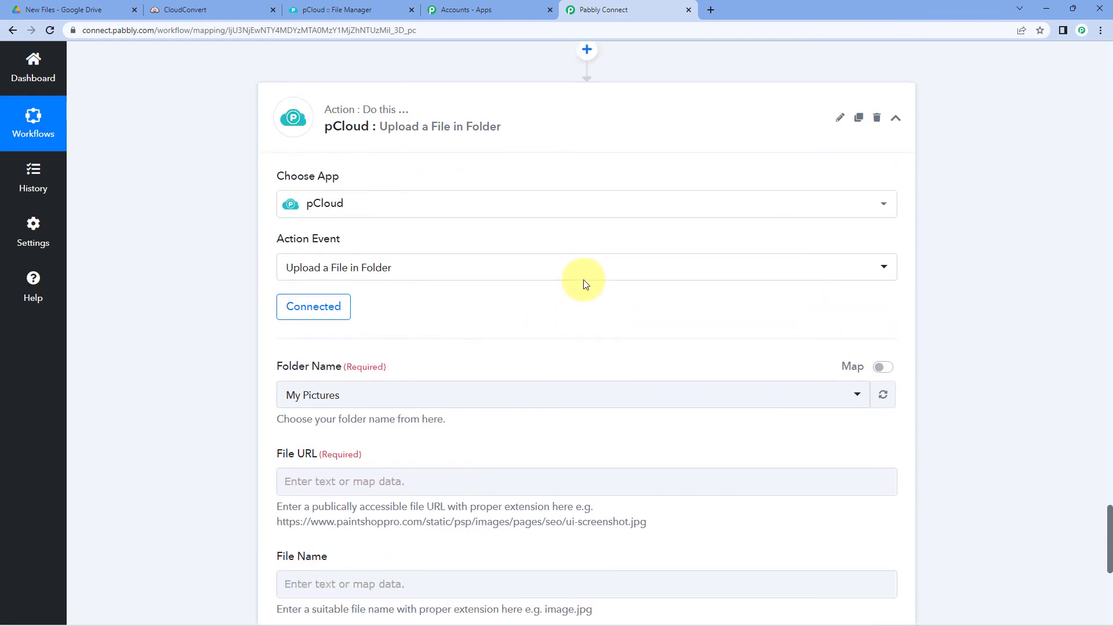
scroll(946, 328, up, 7)
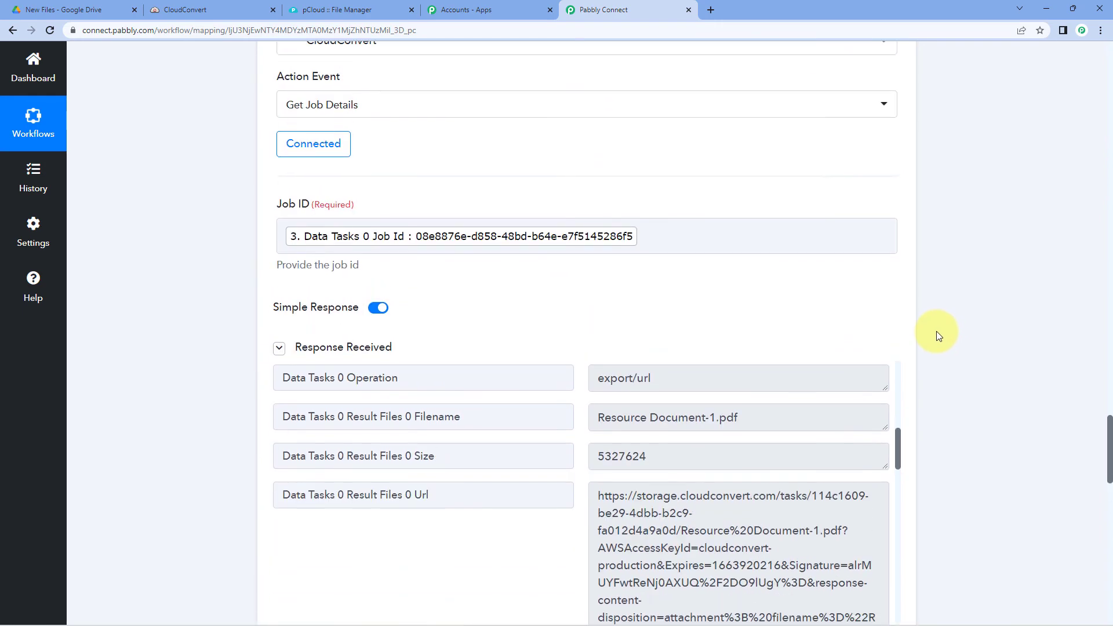
scroll(421, 225, down, 3)
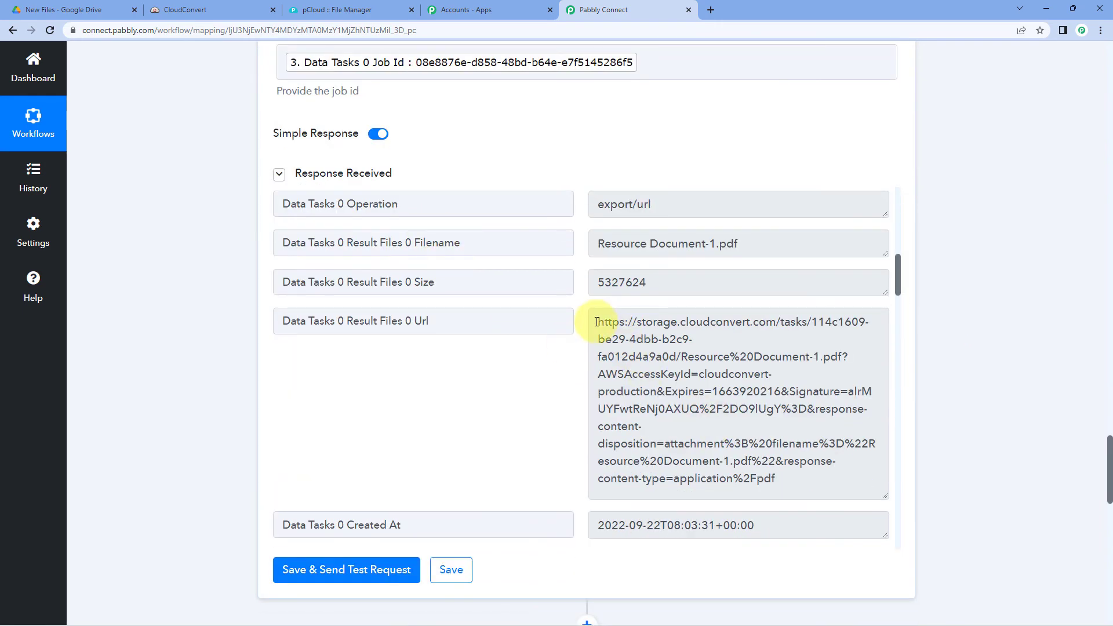
mouse_move(598, 322)
mouse_down()
mouse_move(687, 376)
mouse_move(797, 481)
mouse_move(748, 461)
mouse_move(596, 323)
mouse_up()
click(798, 482)
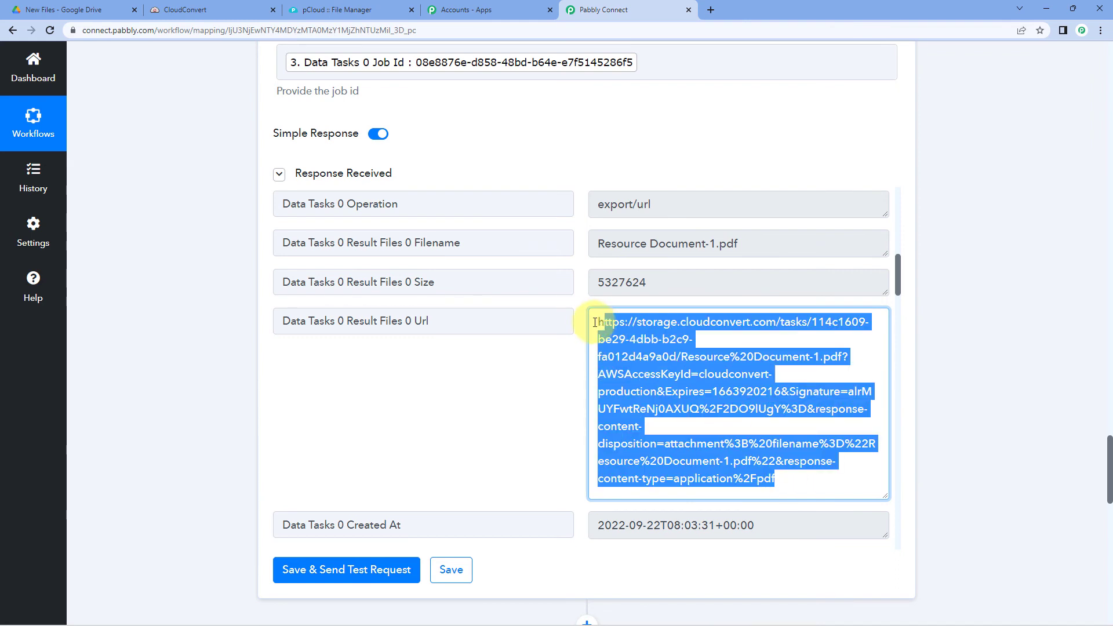
click(641, 377)
drag(779, 479, 582, 322)
click(572, 358)
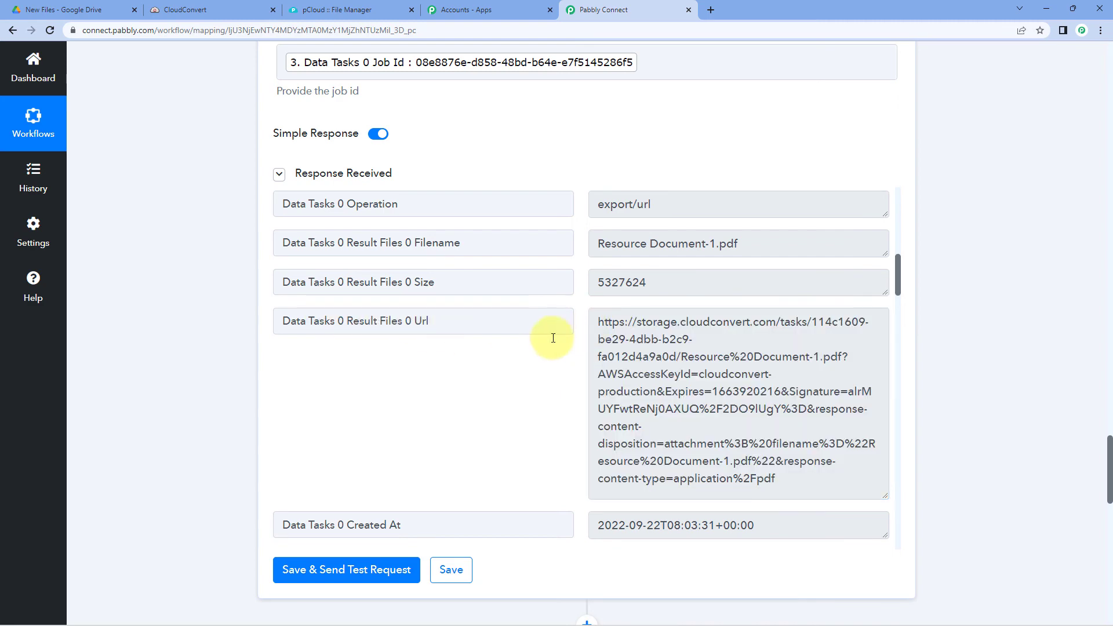
- Map the pCloud upload's File URL to Data Tasks 0 Result Files 0 Url from the CloudConvert Get Job Details step
scroll(172, 371, down, 5)
scroll(184, 367, down, 6)
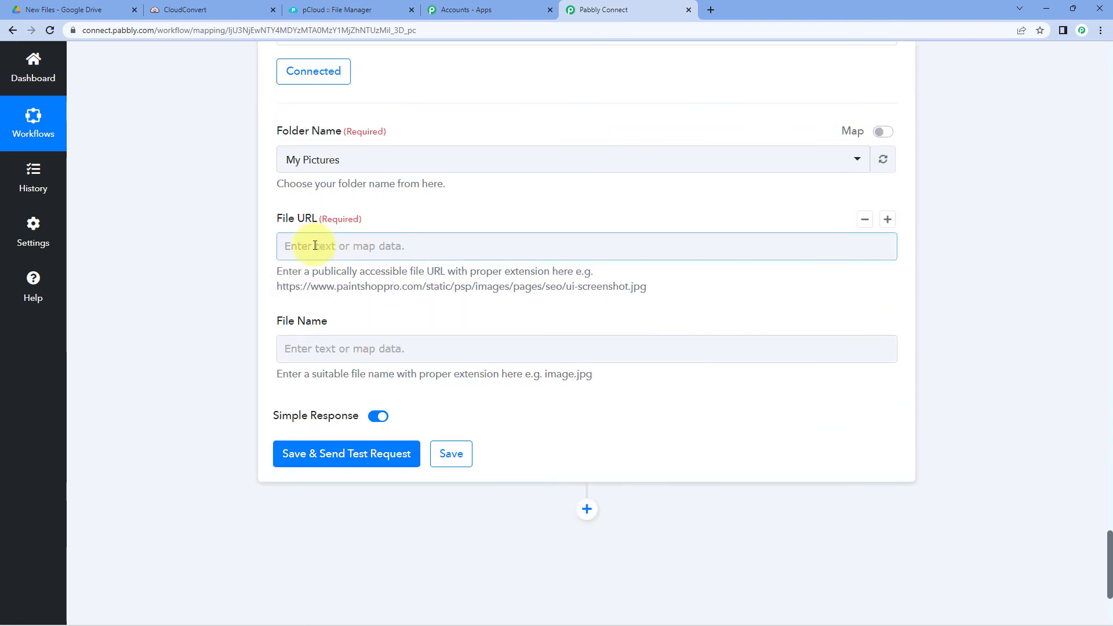
click(316, 245)
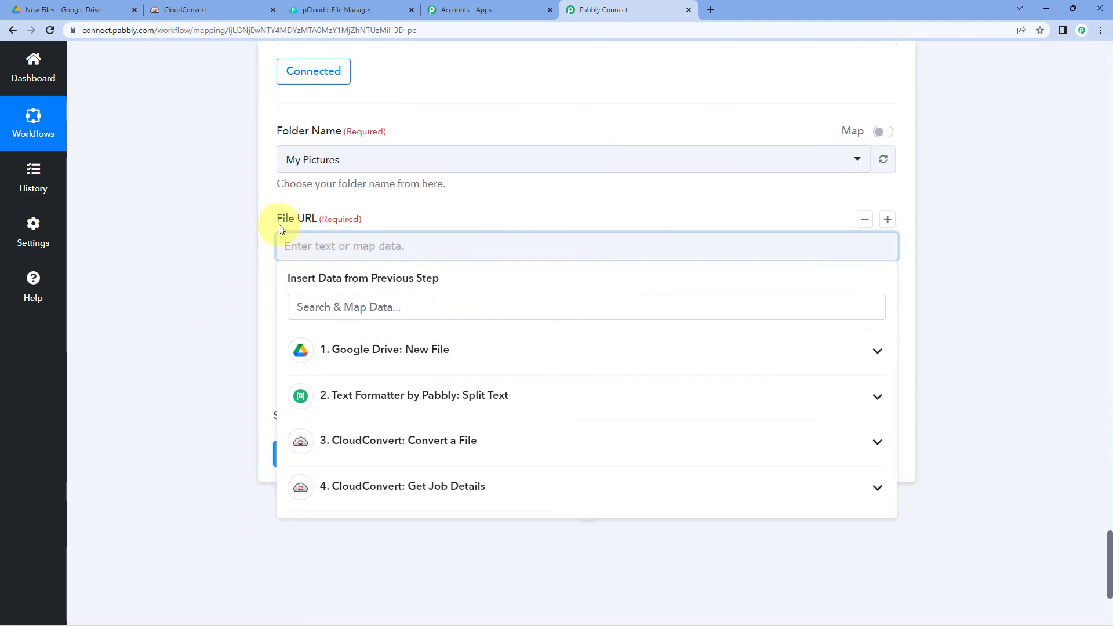
click(422, 497)
scroll(238, 447, down, 3)
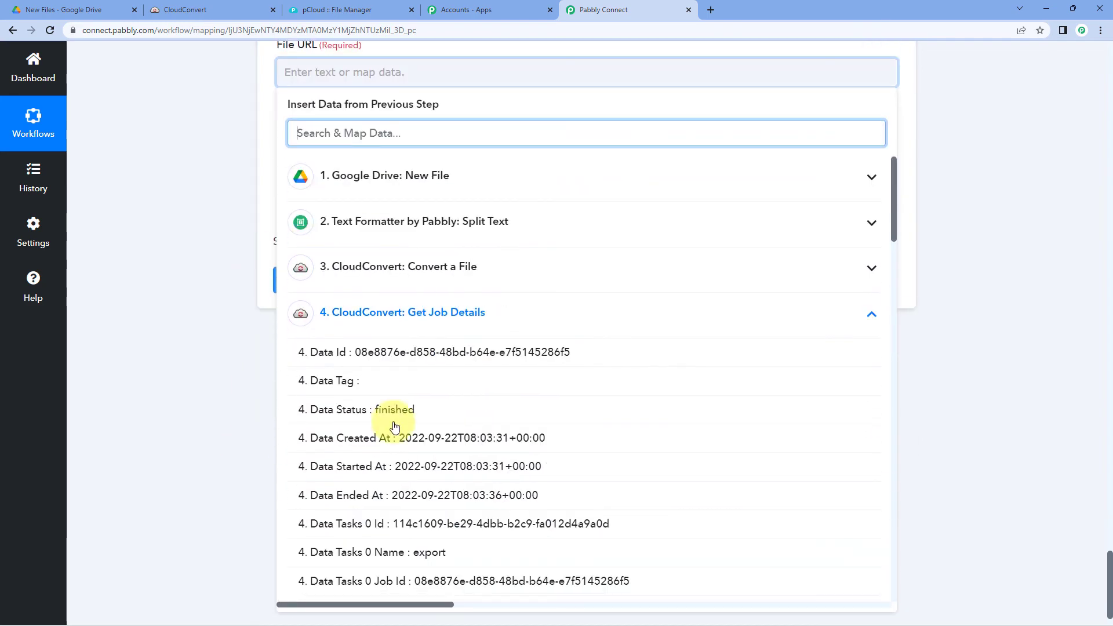
scroll(427, 427, down, 2)
scroll(427, 426, down, 5)
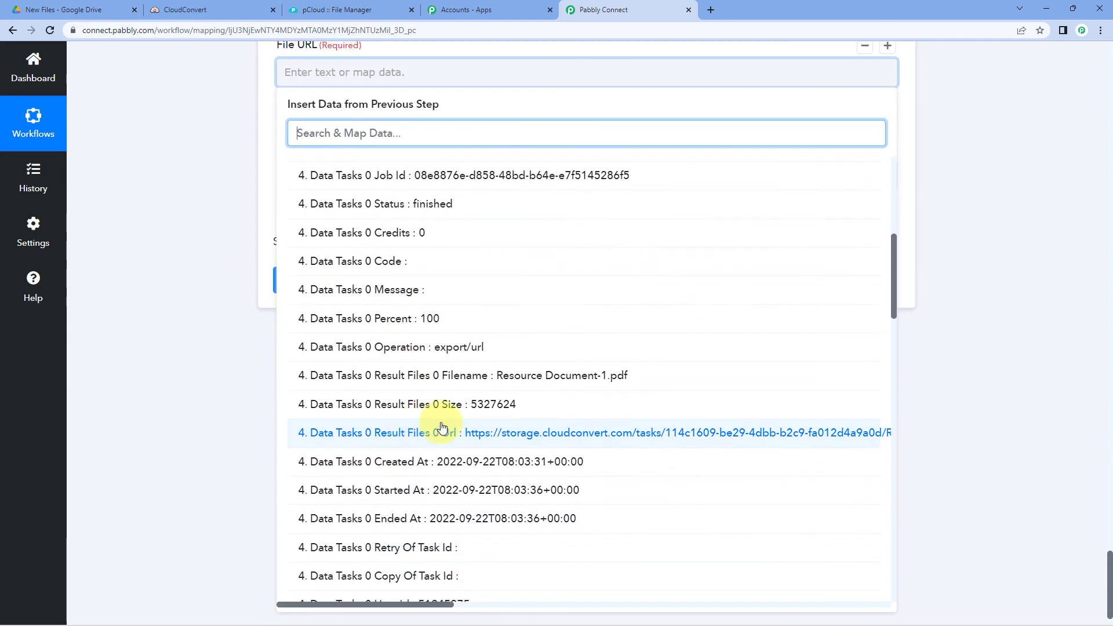
click(421, 436)
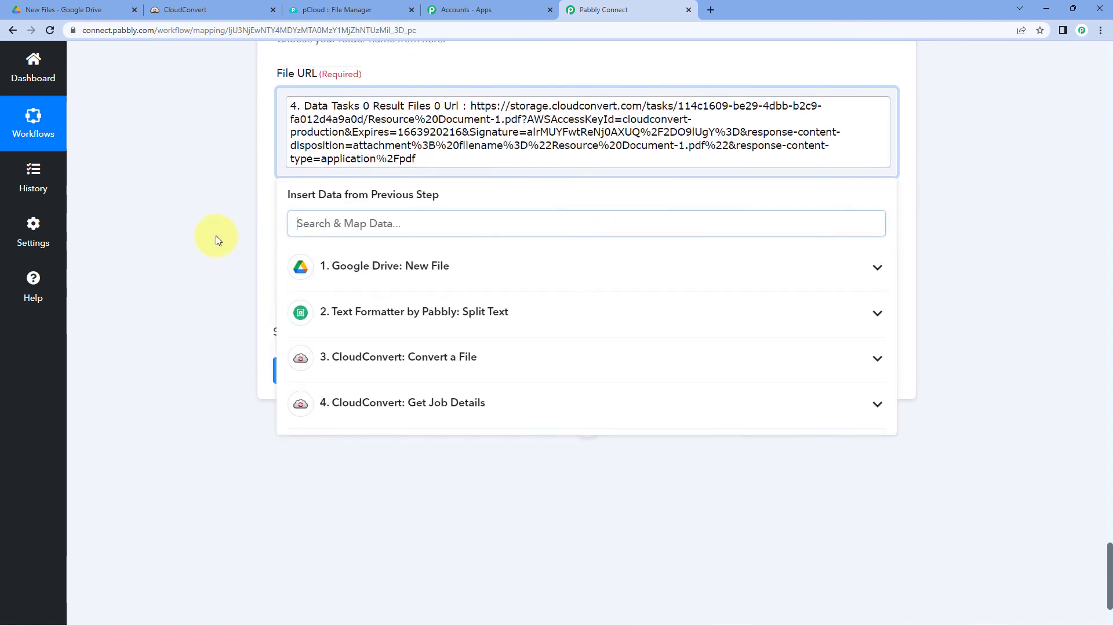
click(218, 240)
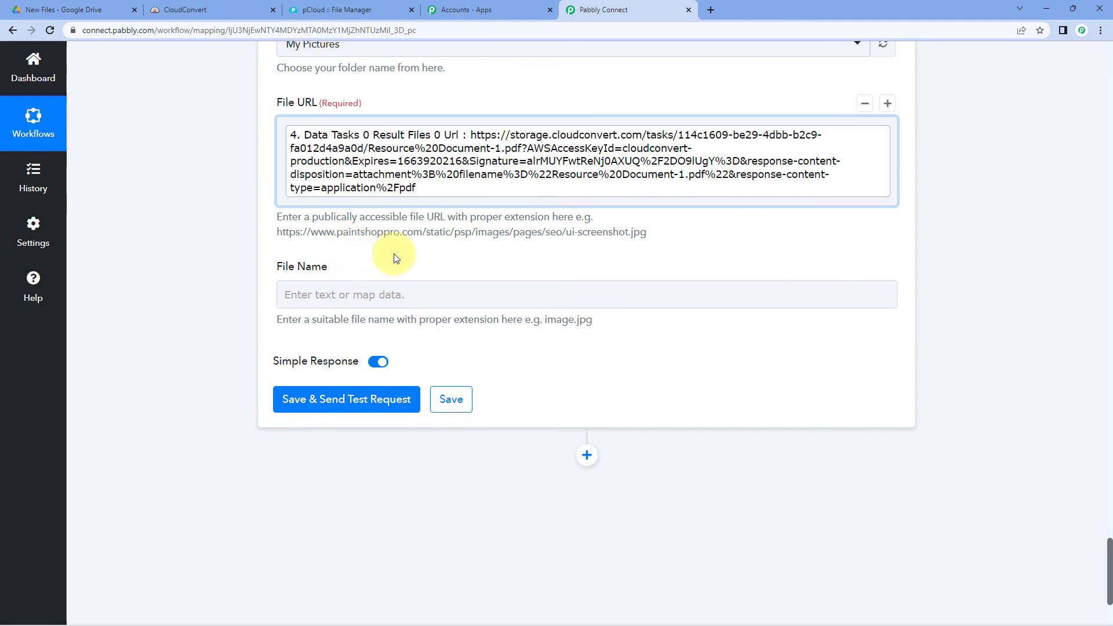
- Check the converted file's name in the Get Job Details response and map the upload's File Name to Data Tasks 0 Result Files 0 Filename
scroll(548, 301, up, 5)
scroll(548, 301, up, 10)
scroll(621, 472, up, 5)
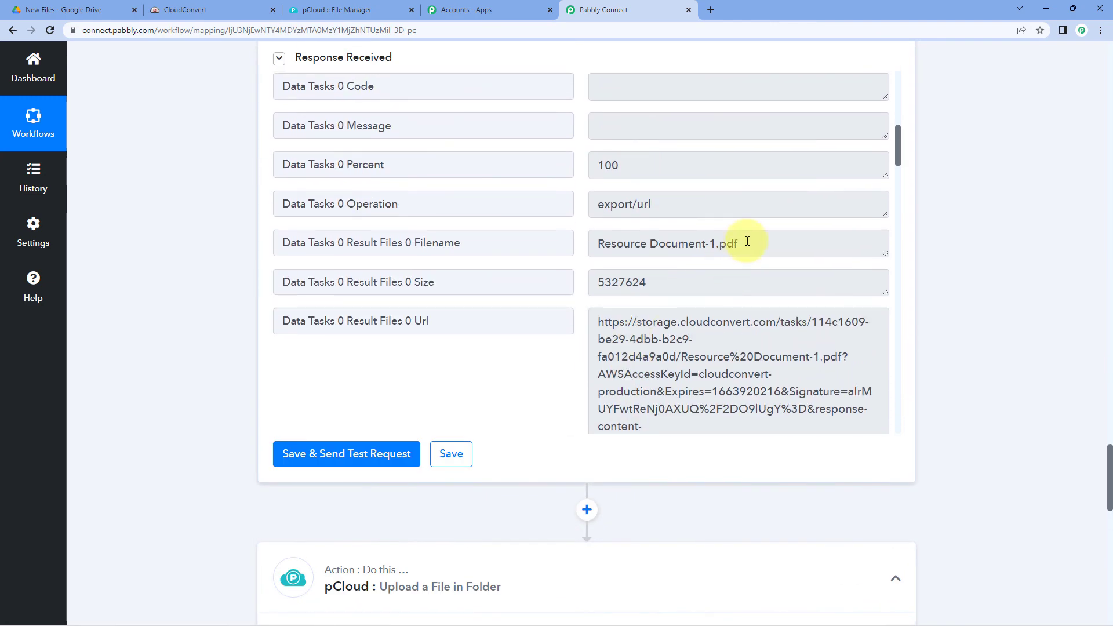
drag(739, 243, 569, 246)
click(579, 247)
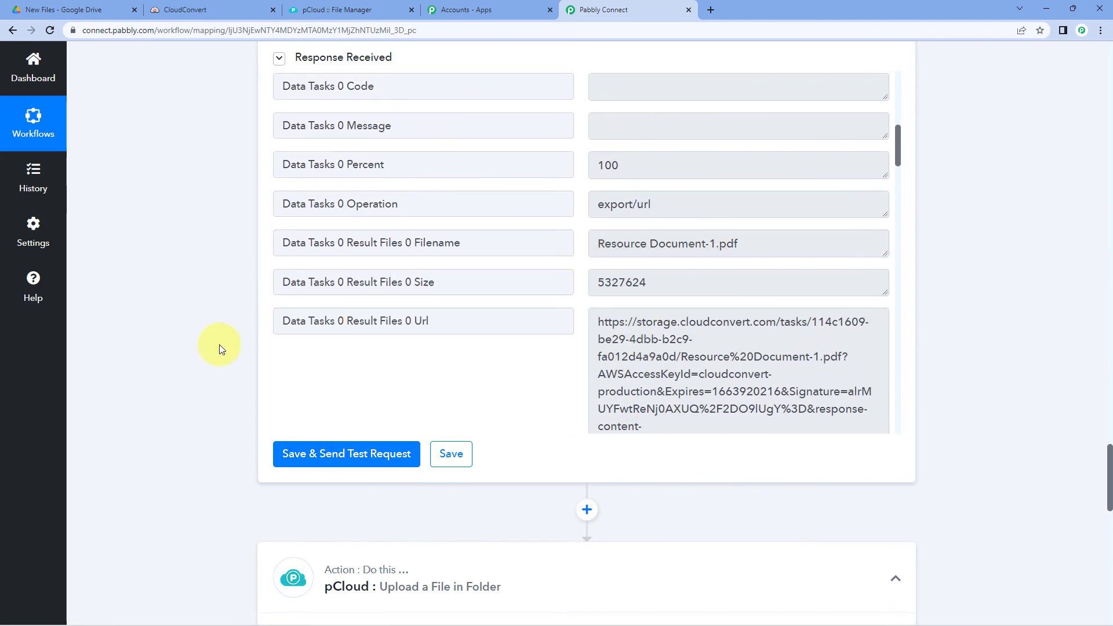
scroll(201, 349, down, 5)
scroll(201, 350, down, 8)
click(285, 295)
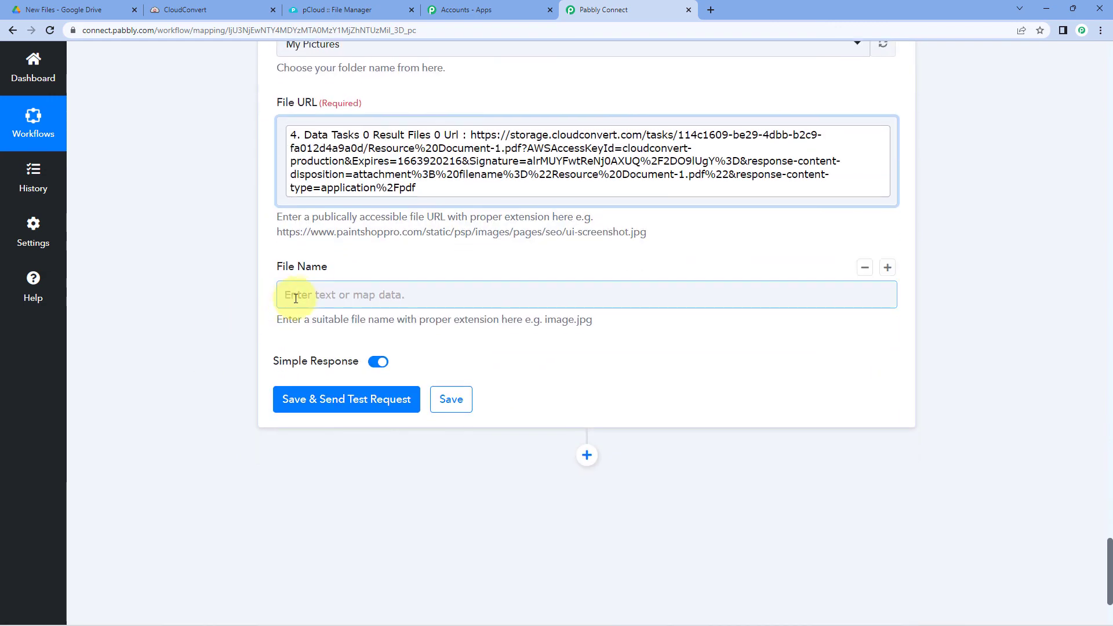
click(389, 527)
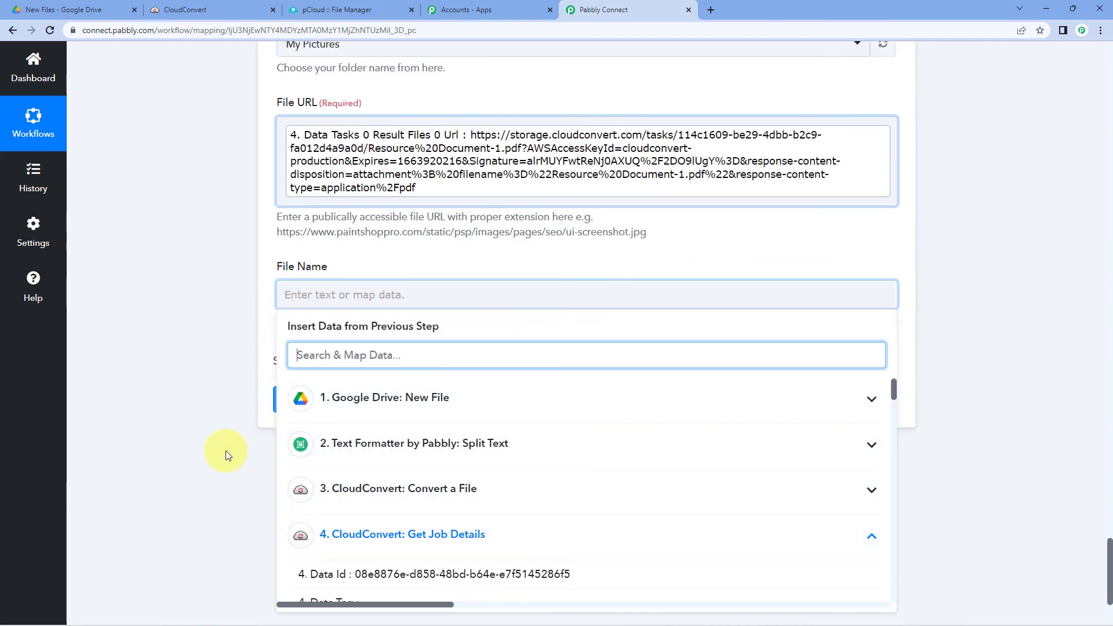
scroll(226, 449, down, 3)
scroll(313, 420, down, 2)
scroll(328, 427, down, 3)
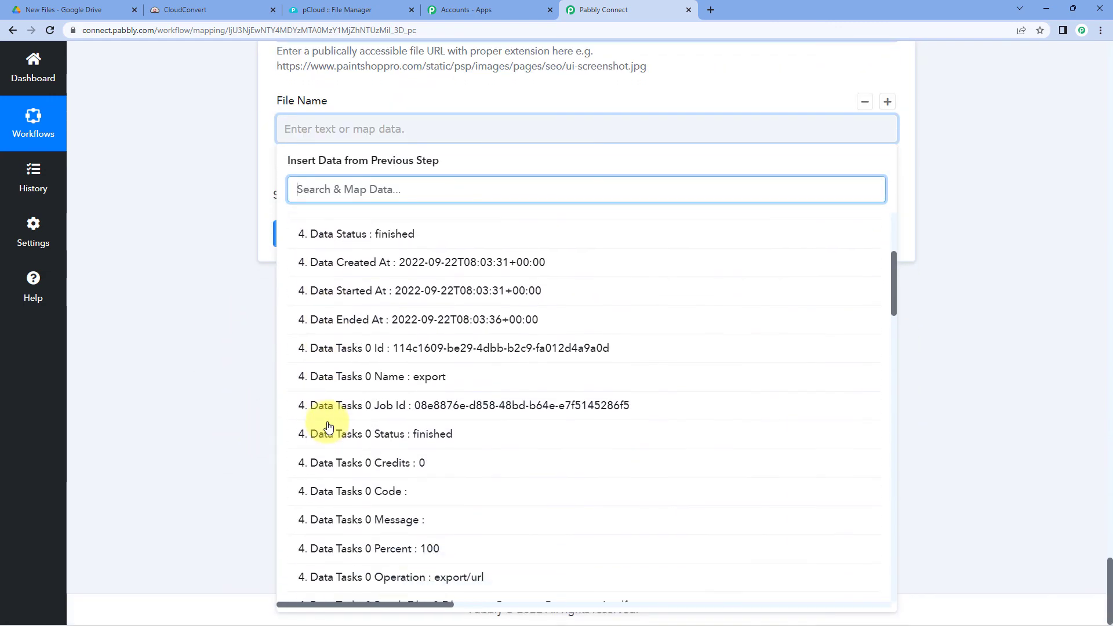
click(503, 490)
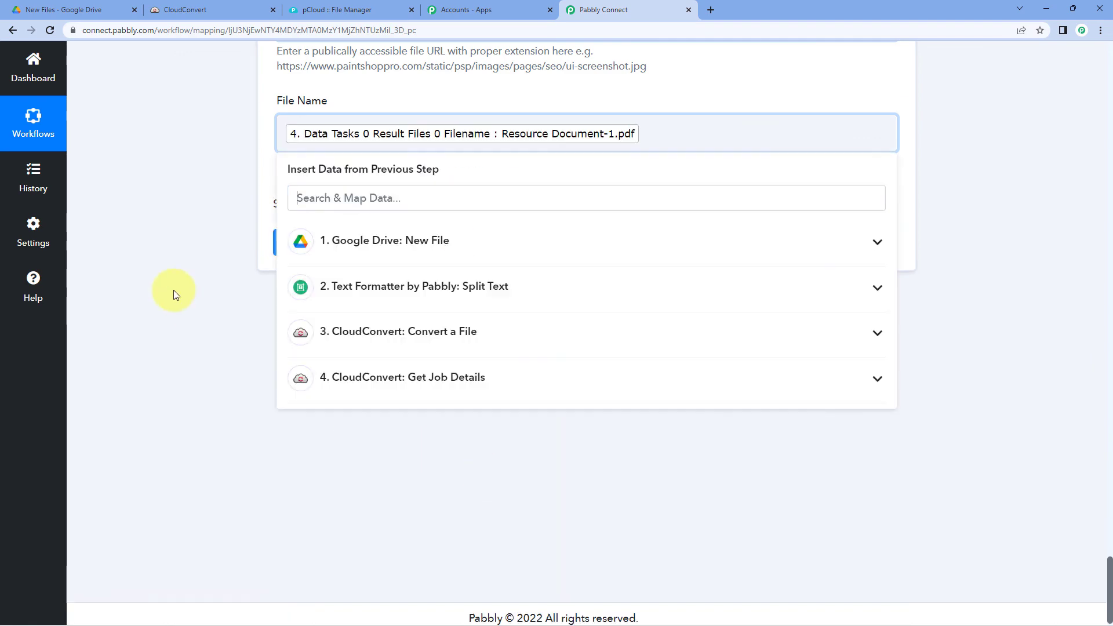
click(173, 290)
- Save the pCloud upload action, send a test request, and review the response's file name and path metadata
scroll(174, 288, up, 4)
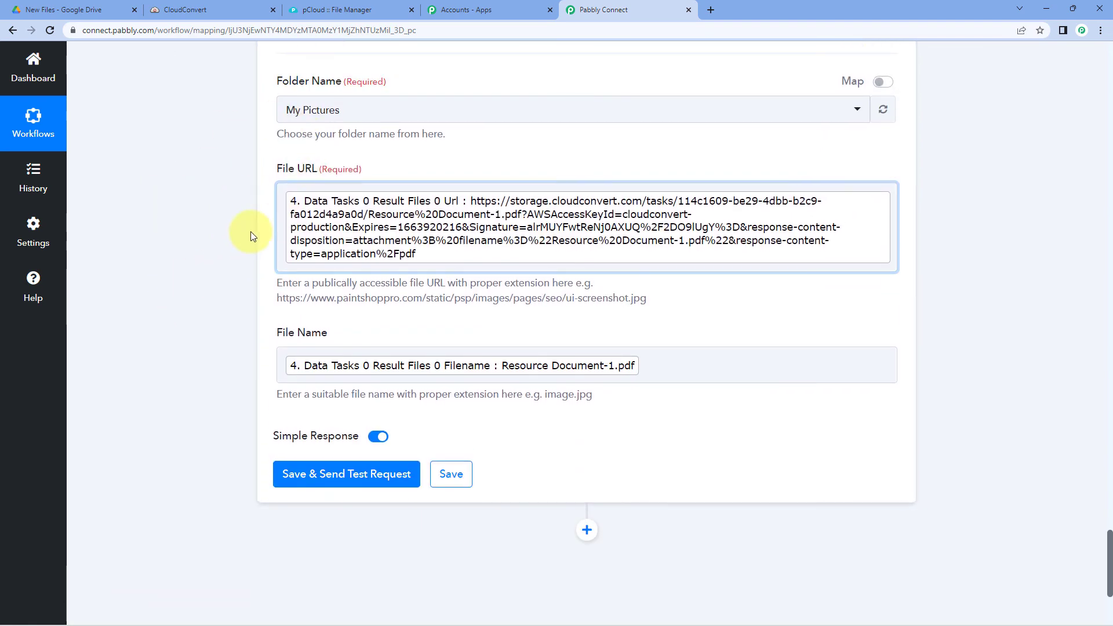
click(307, 477)
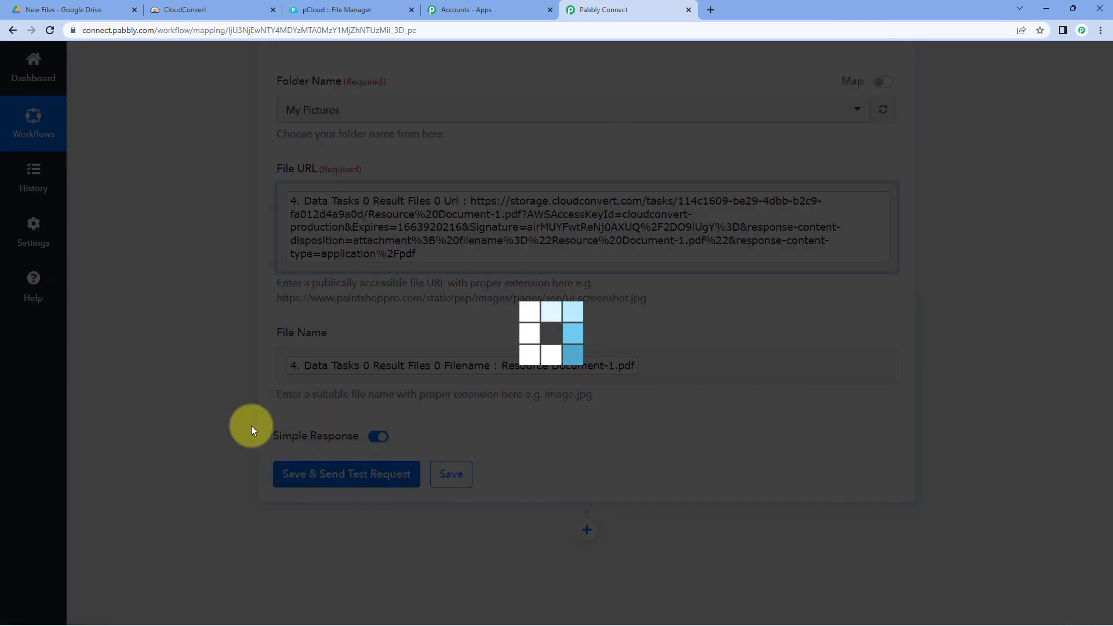
scroll(220, 408, down, 2)
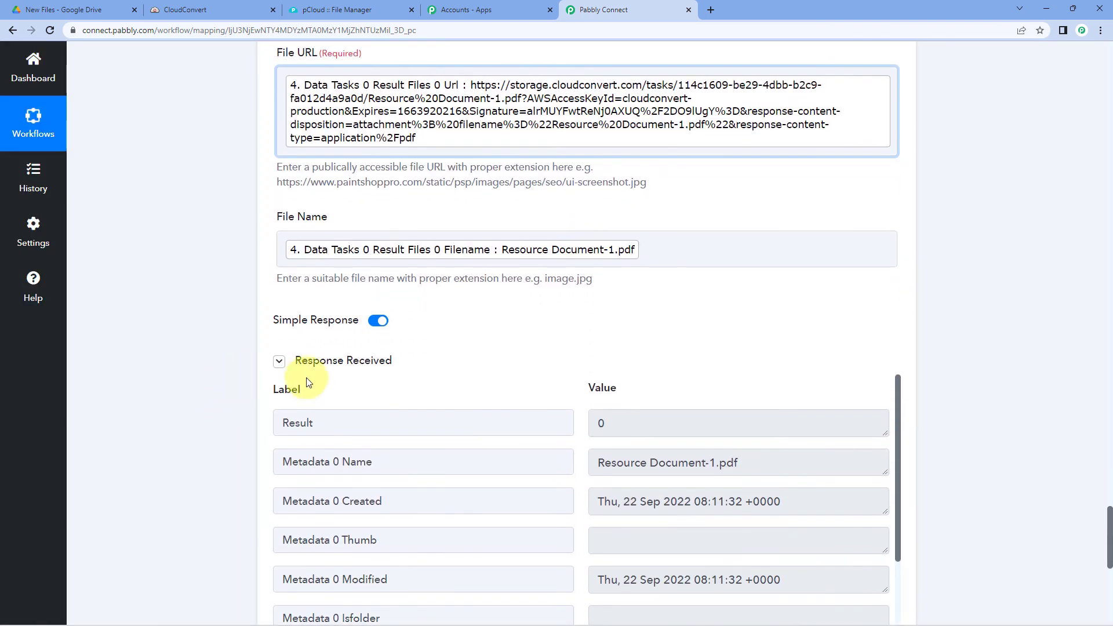
scroll(487, 344, down, 2)
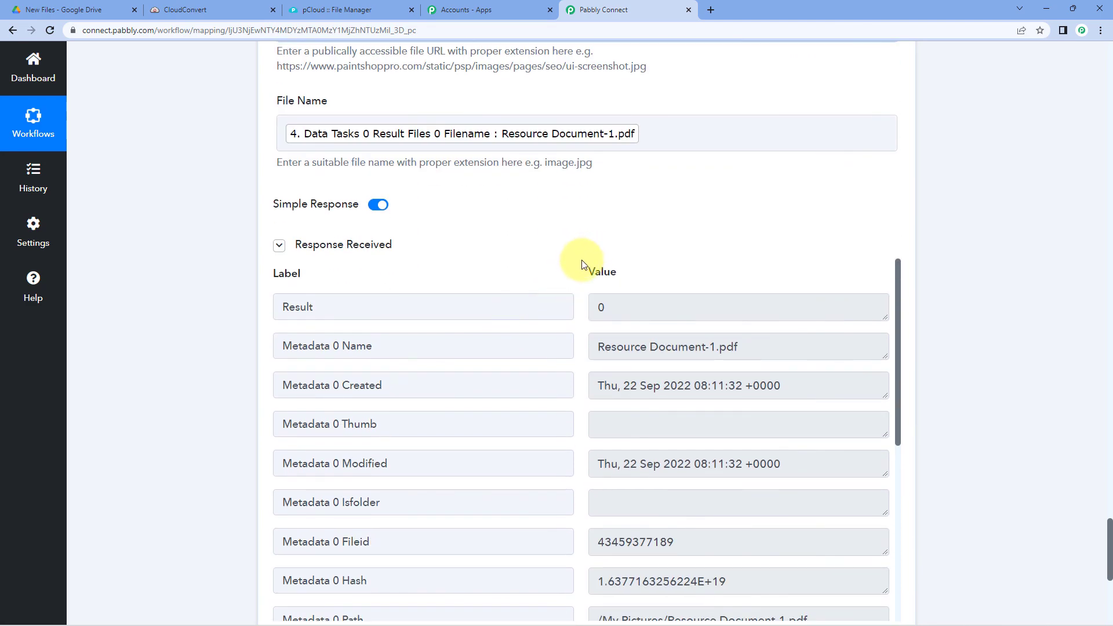
scroll(576, 265, down, 2)
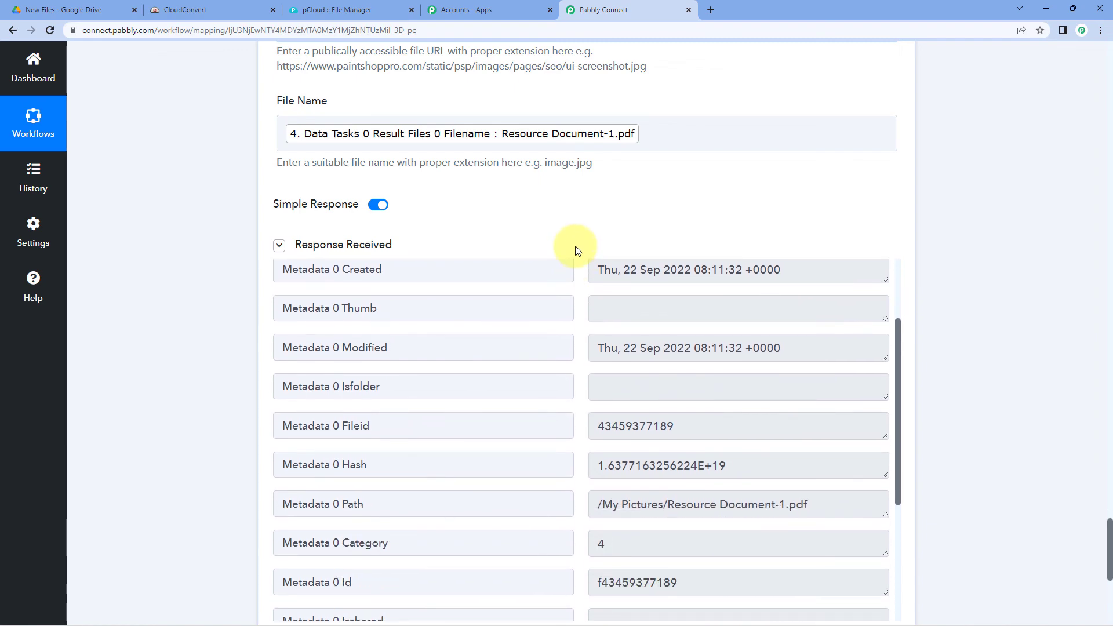
scroll(577, 250, up, 4)
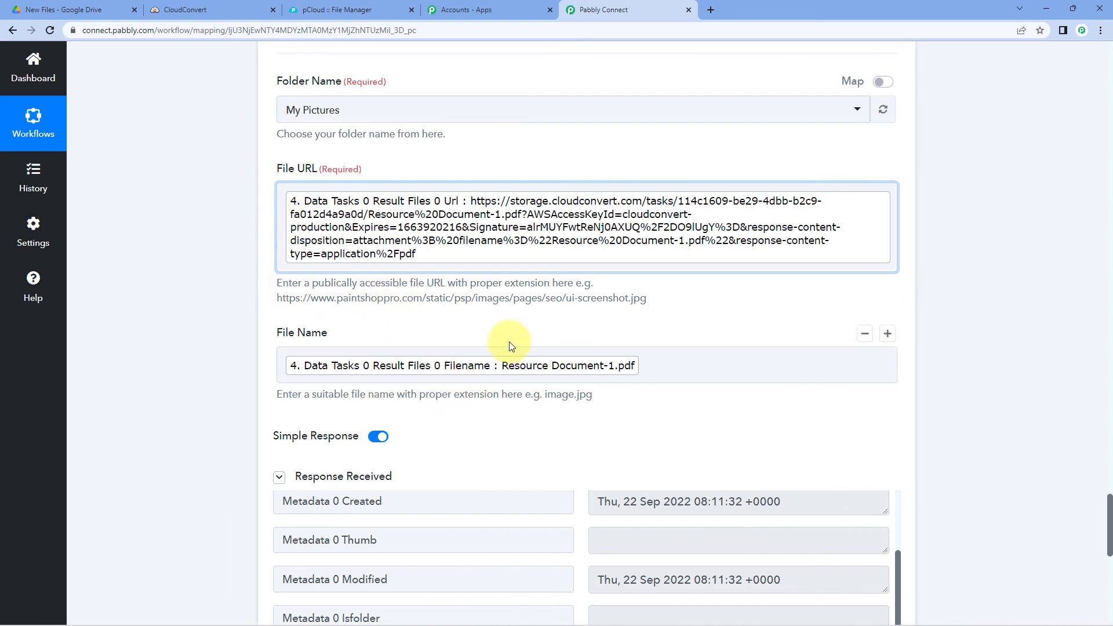
- Switch to the pCloud file manager and preview Resource Document-1.pdf in the My Pictures folder
click(342, 10)
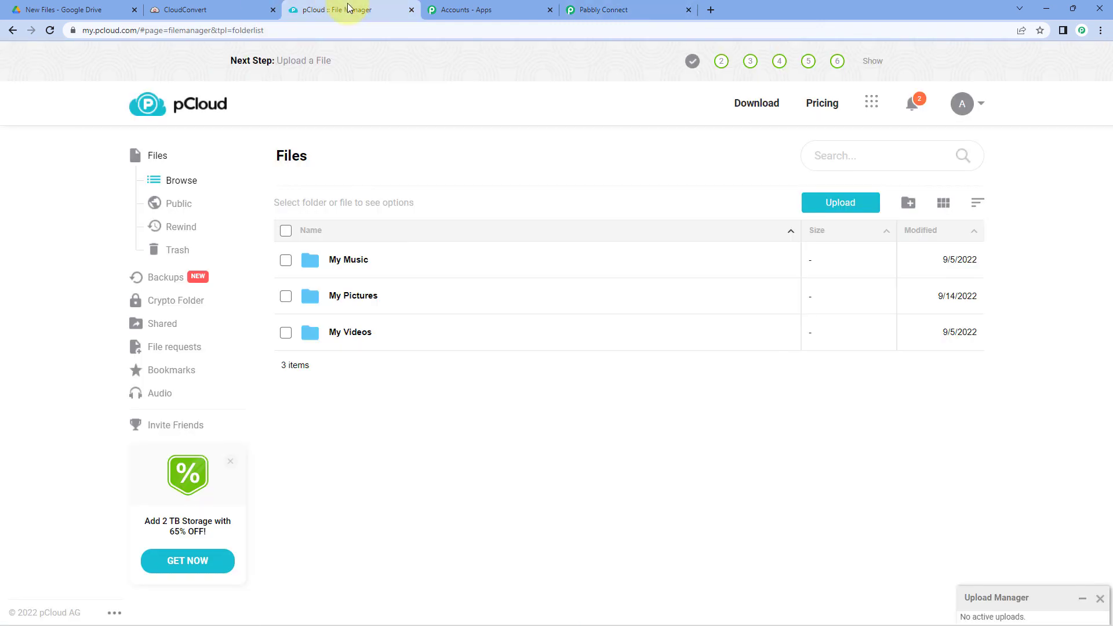
click(360, 296)
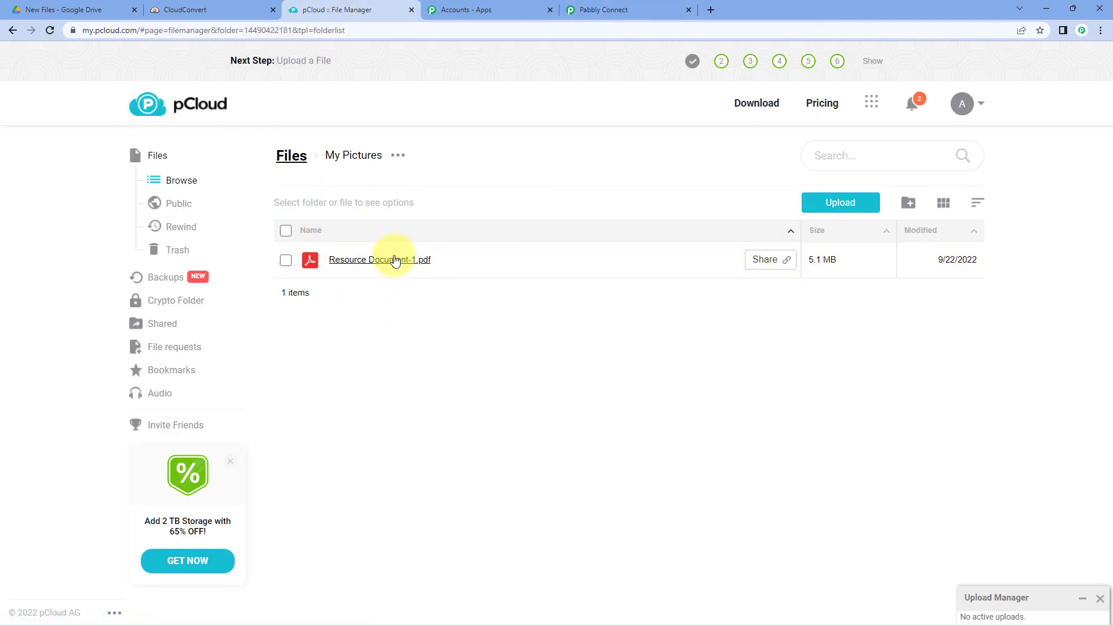
click(395, 259)
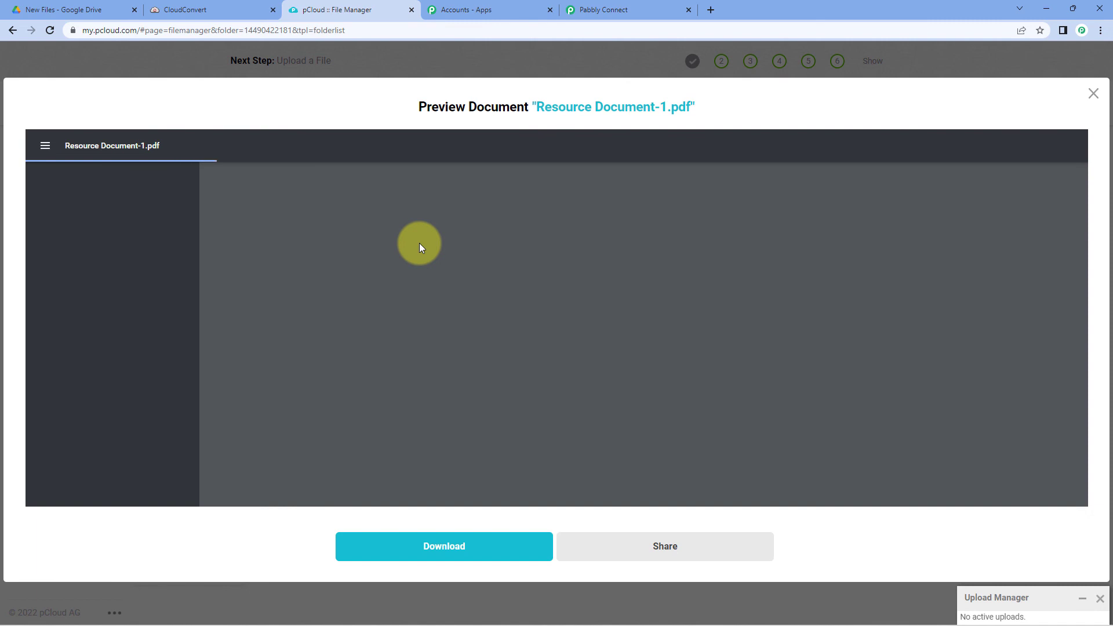
- Compare the PDF preview with the original image in Google Drive's New Files folder, visiting CloudConvert on the way back, and close the preview
click(28, 3)
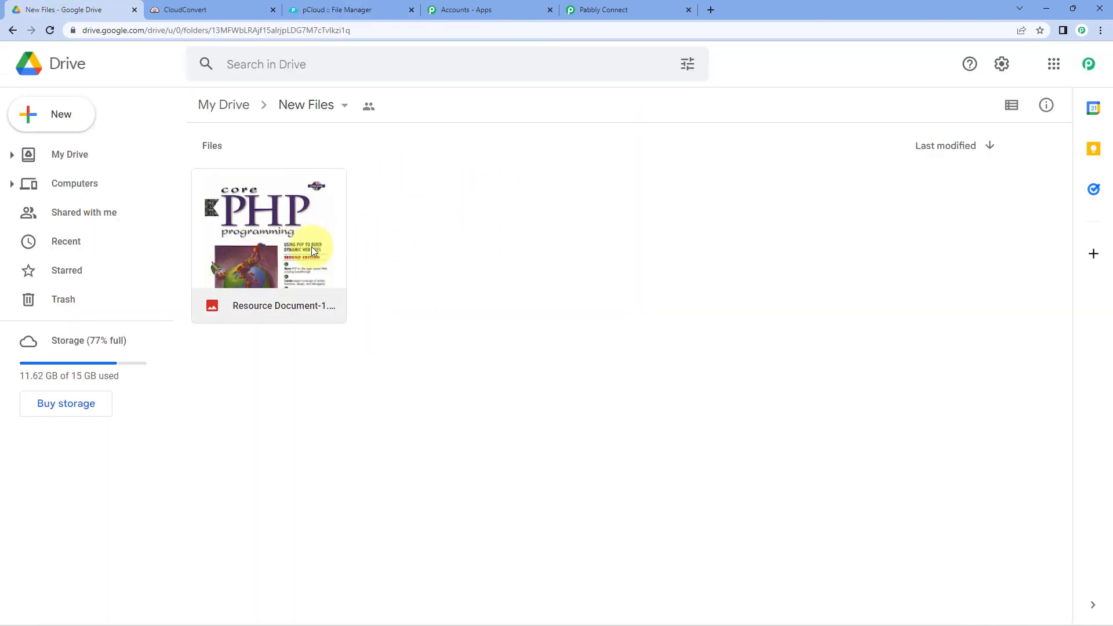
click(226, 12)
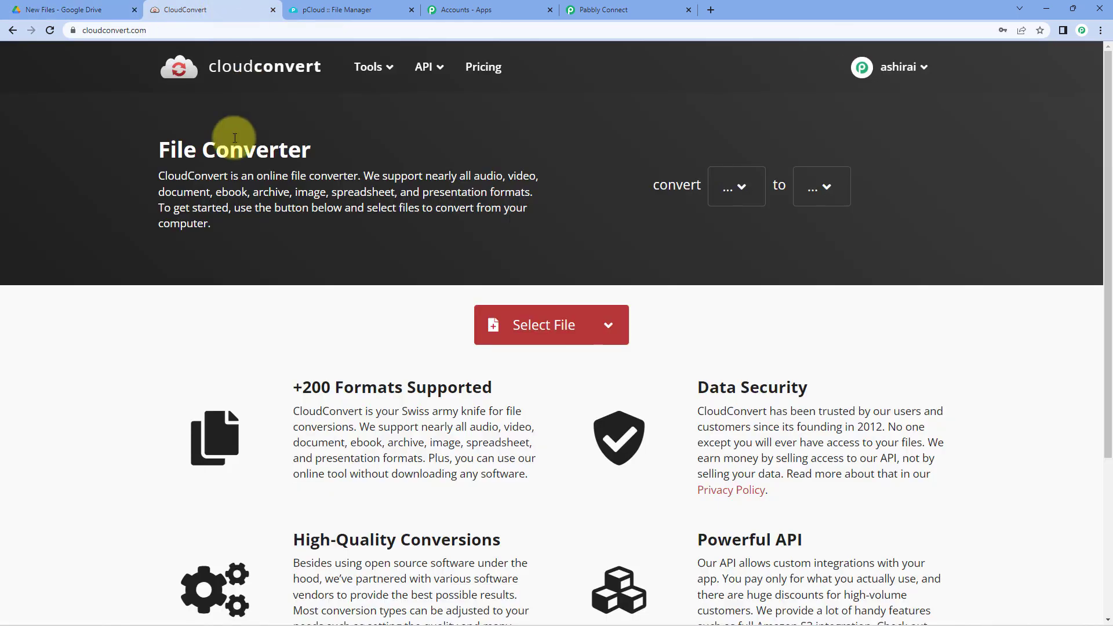
click(323, 6)
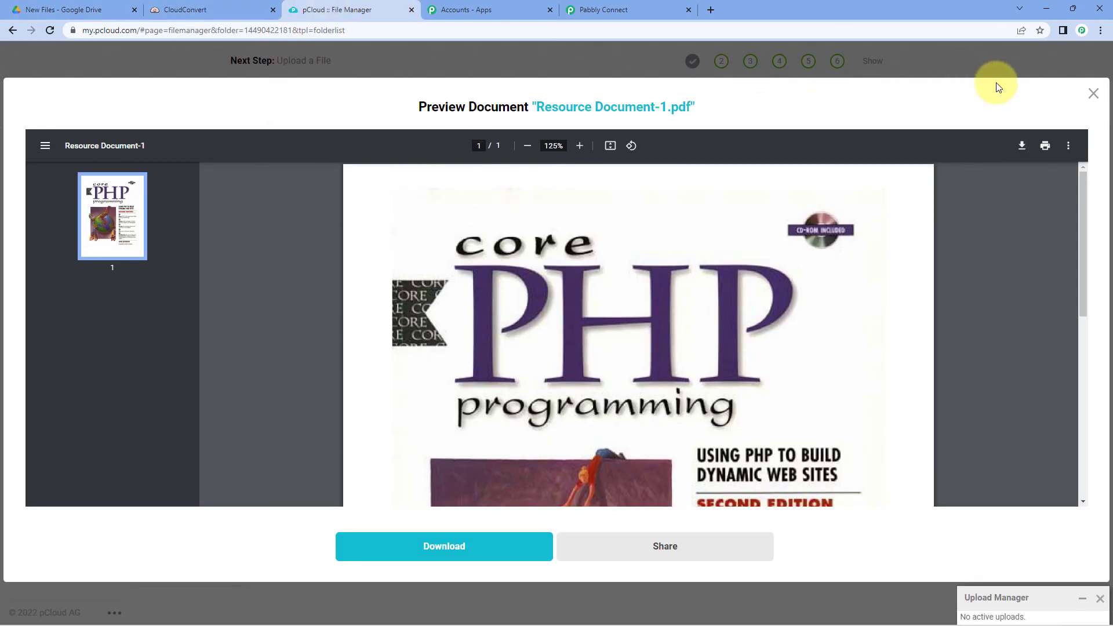
double_click(1091, 94)
click(1094, 93)
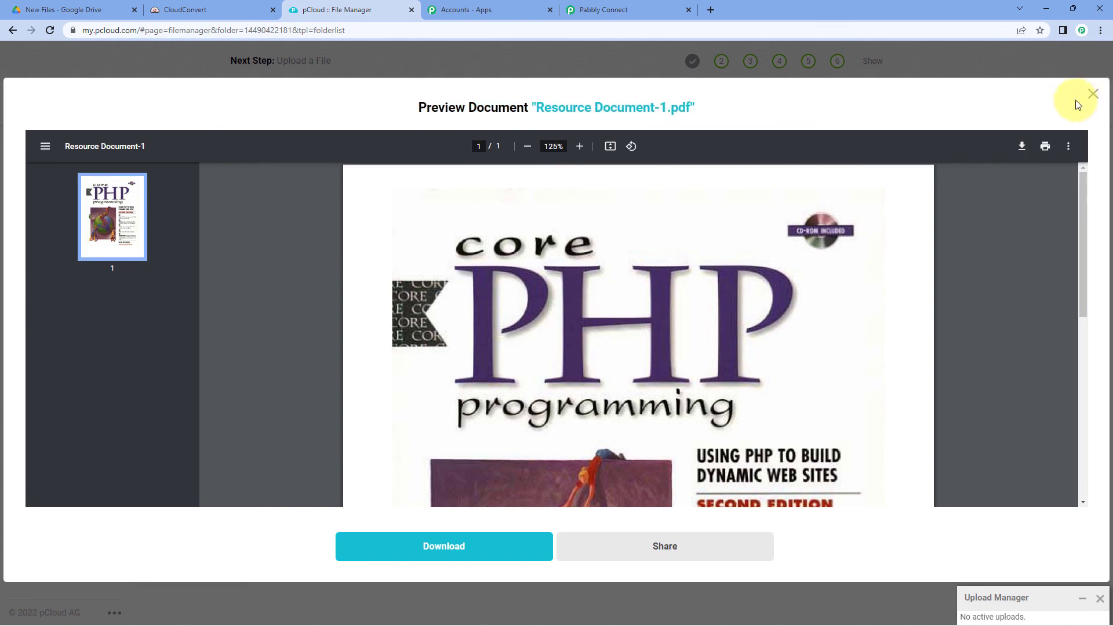
- Return to Pabbly Connect, collapse every step of the Google Drive to CloudConvert to pCloud workflow, and review the complete sequence
click(603, 10)
scroll(989, 260, up, 4)
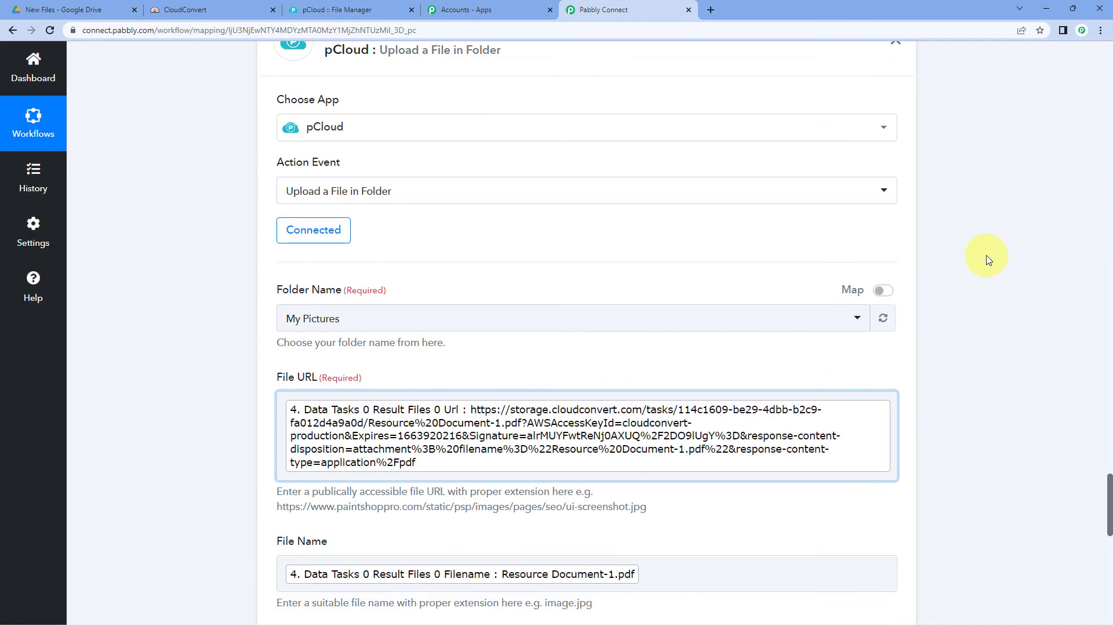
scroll(986, 255, up, 15)
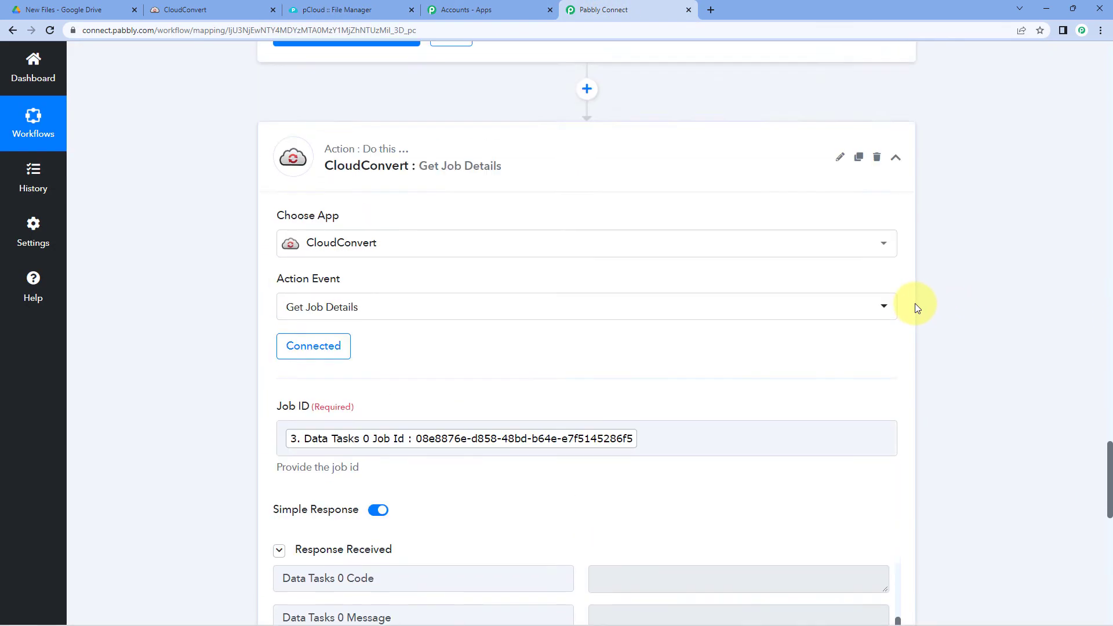
scroll(915, 304, up, 3)
click(896, 307)
scroll(912, 256, up, 8)
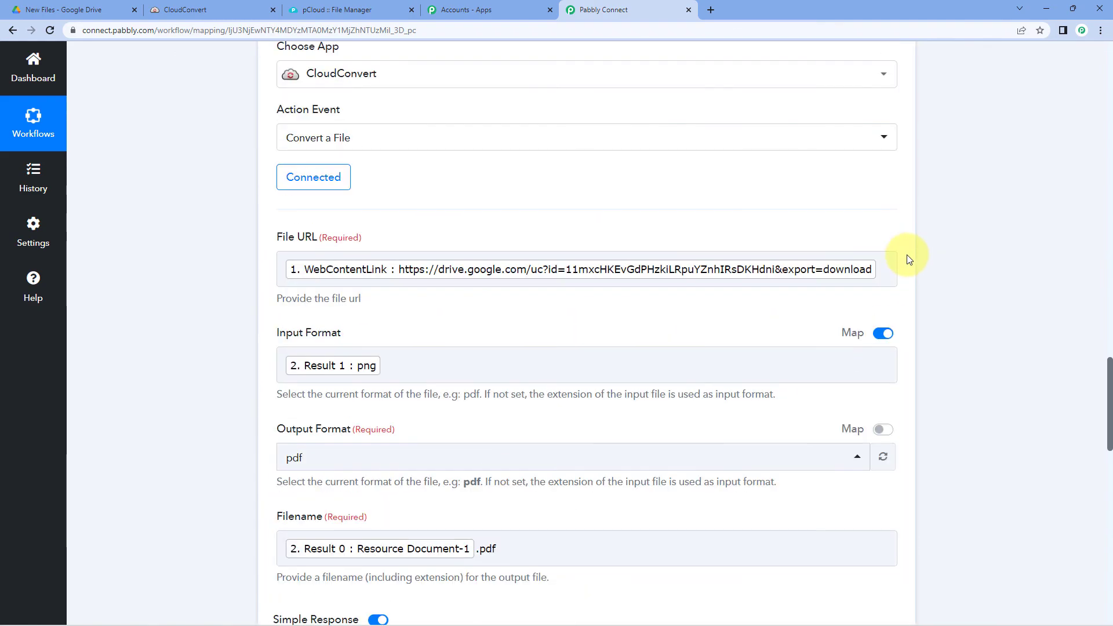
scroll(907, 255, up, 4)
click(906, 238)
scroll(906, 239, up, 16)
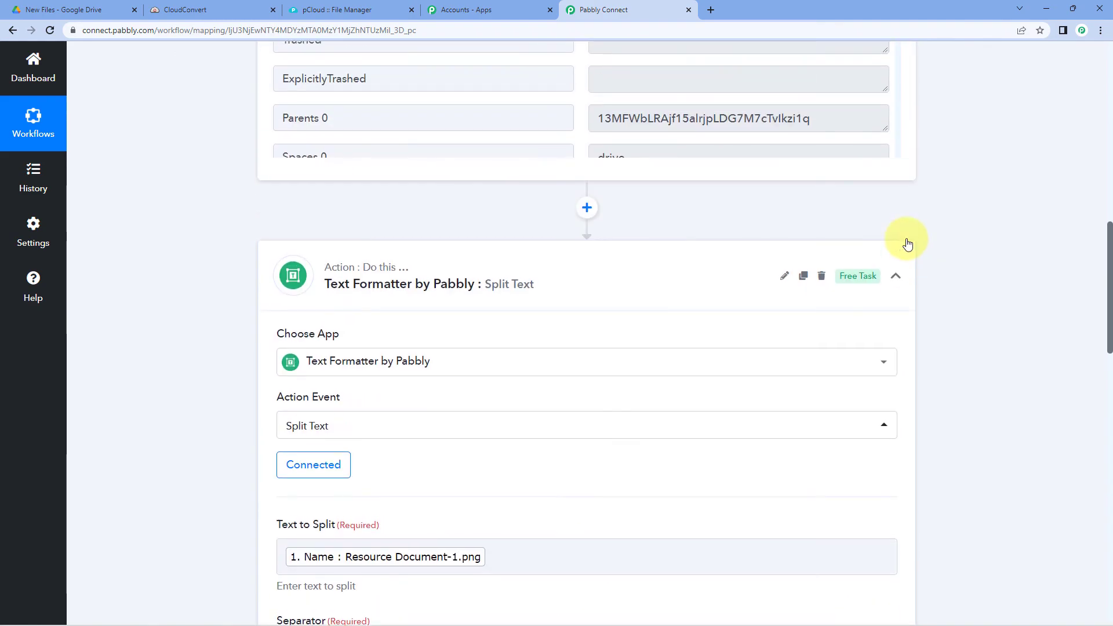
scroll(908, 243, up, 4)
click(899, 514)
scroll(899, 465, up, 10)
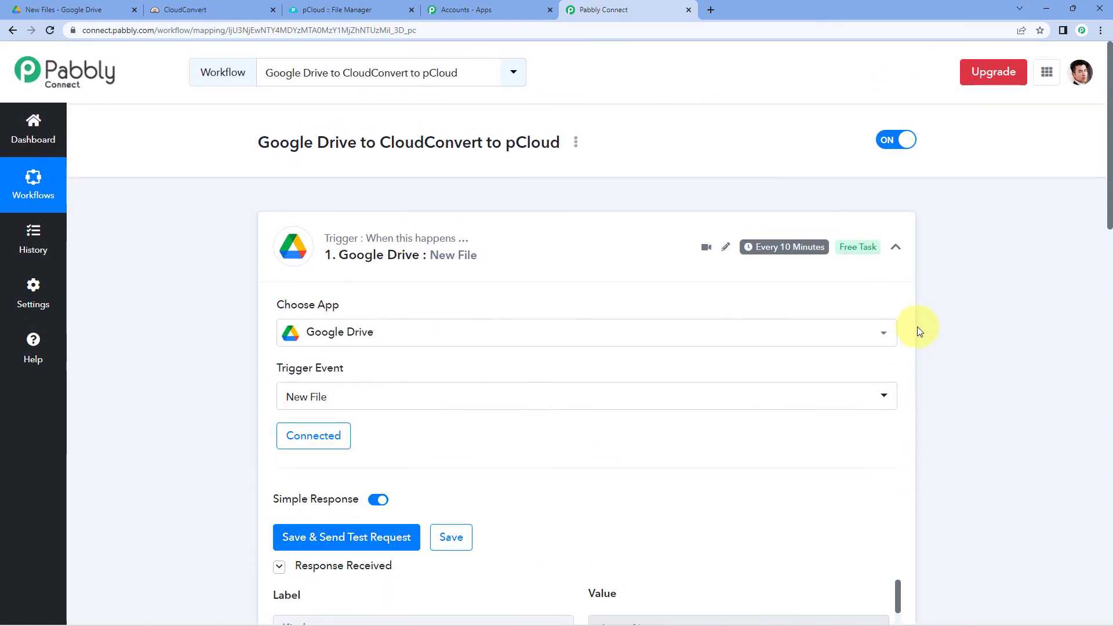
click(897, 247)
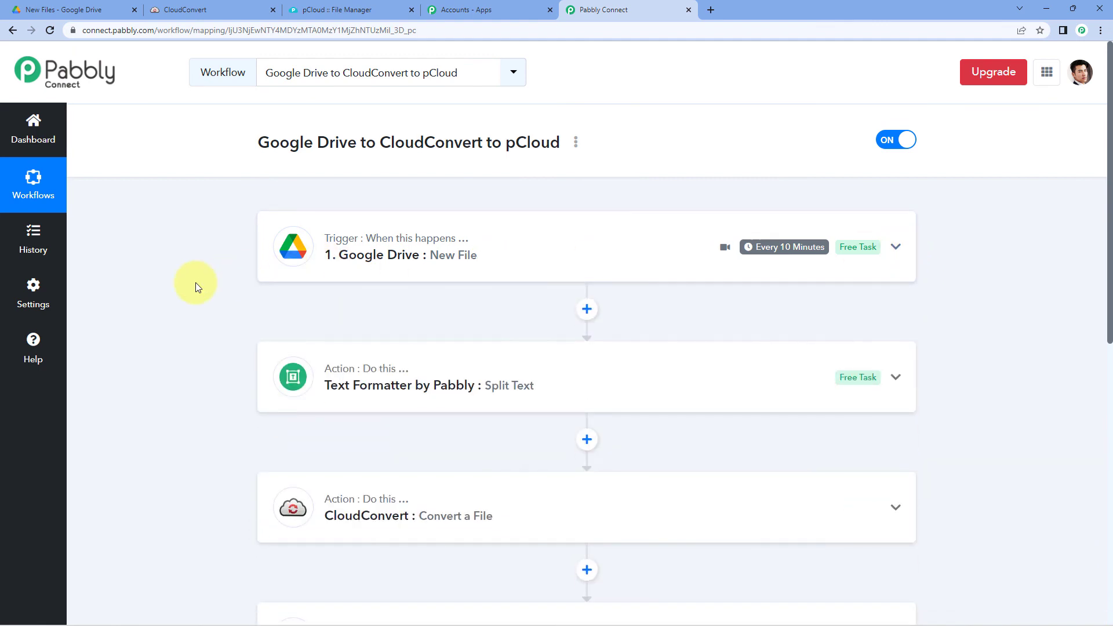
scroll(196, 283, down, 3)
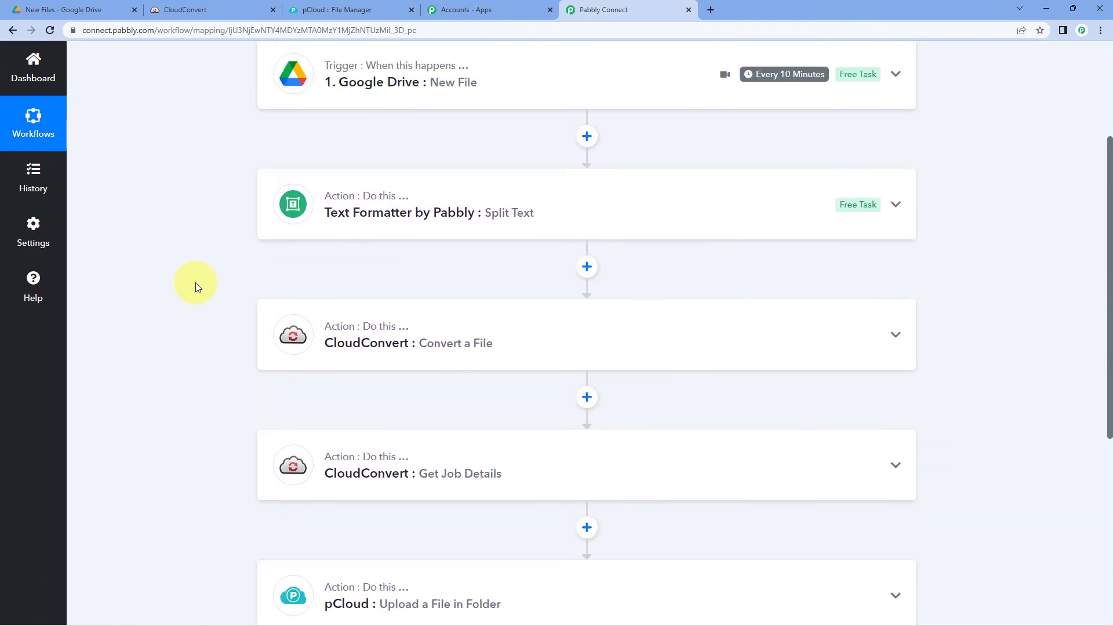
scroll(196, 283, up, 3)
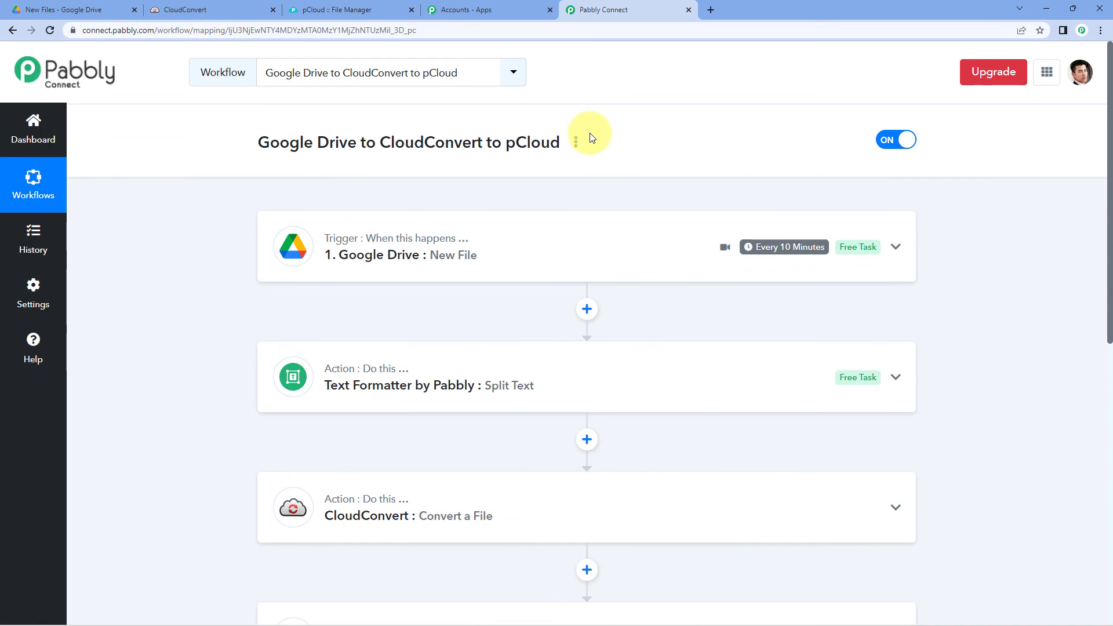